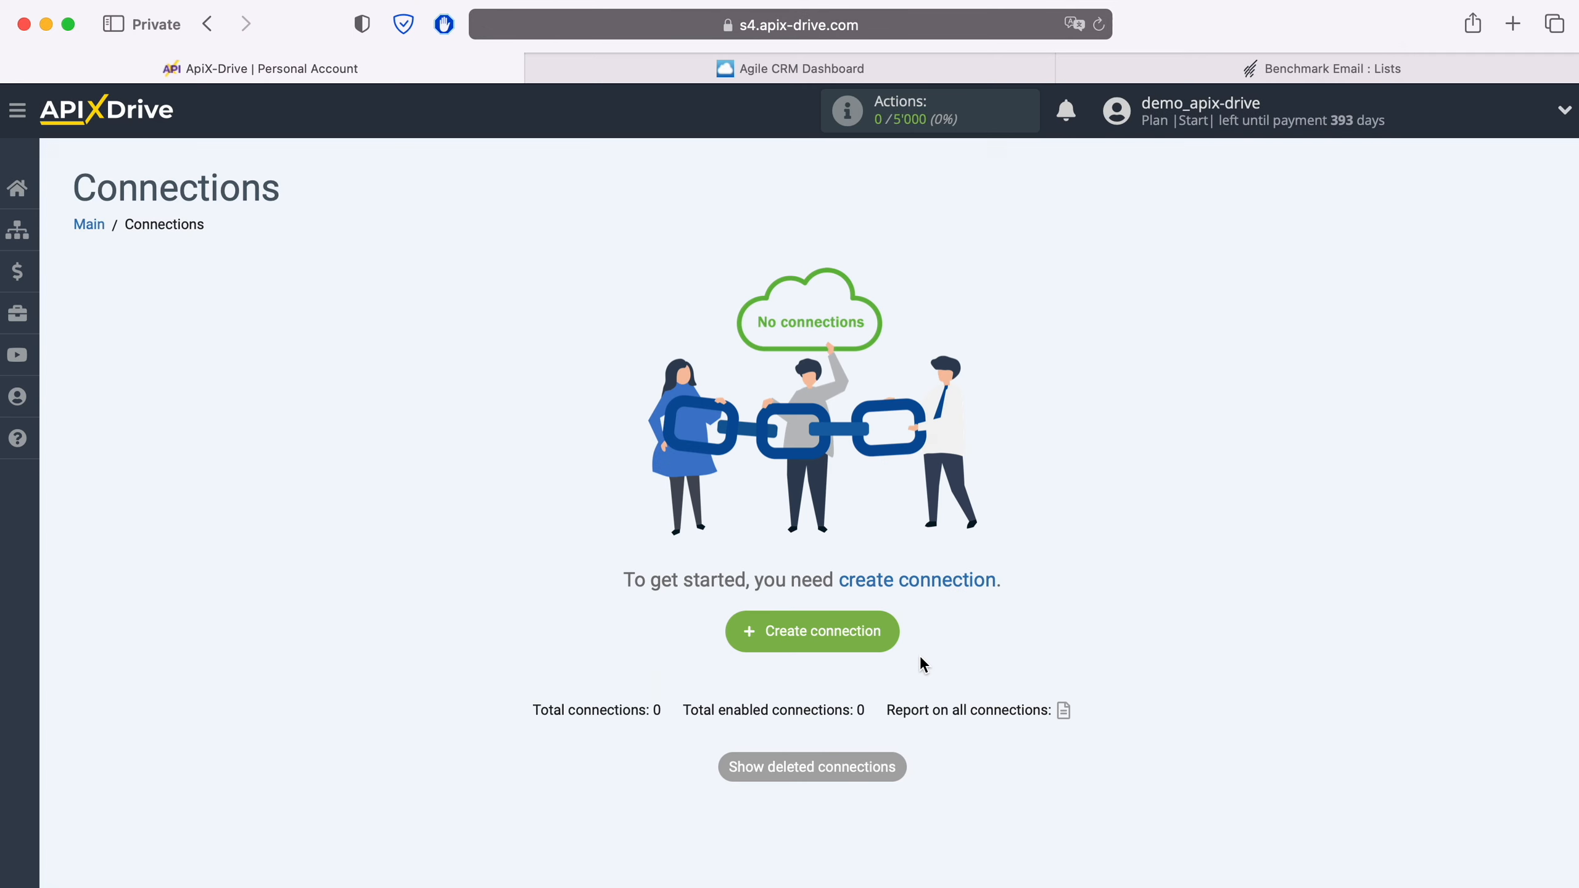
Create a new connection with Agile CRM as the data source system
{"action": "left_click", "coordinate": [890, 637]}
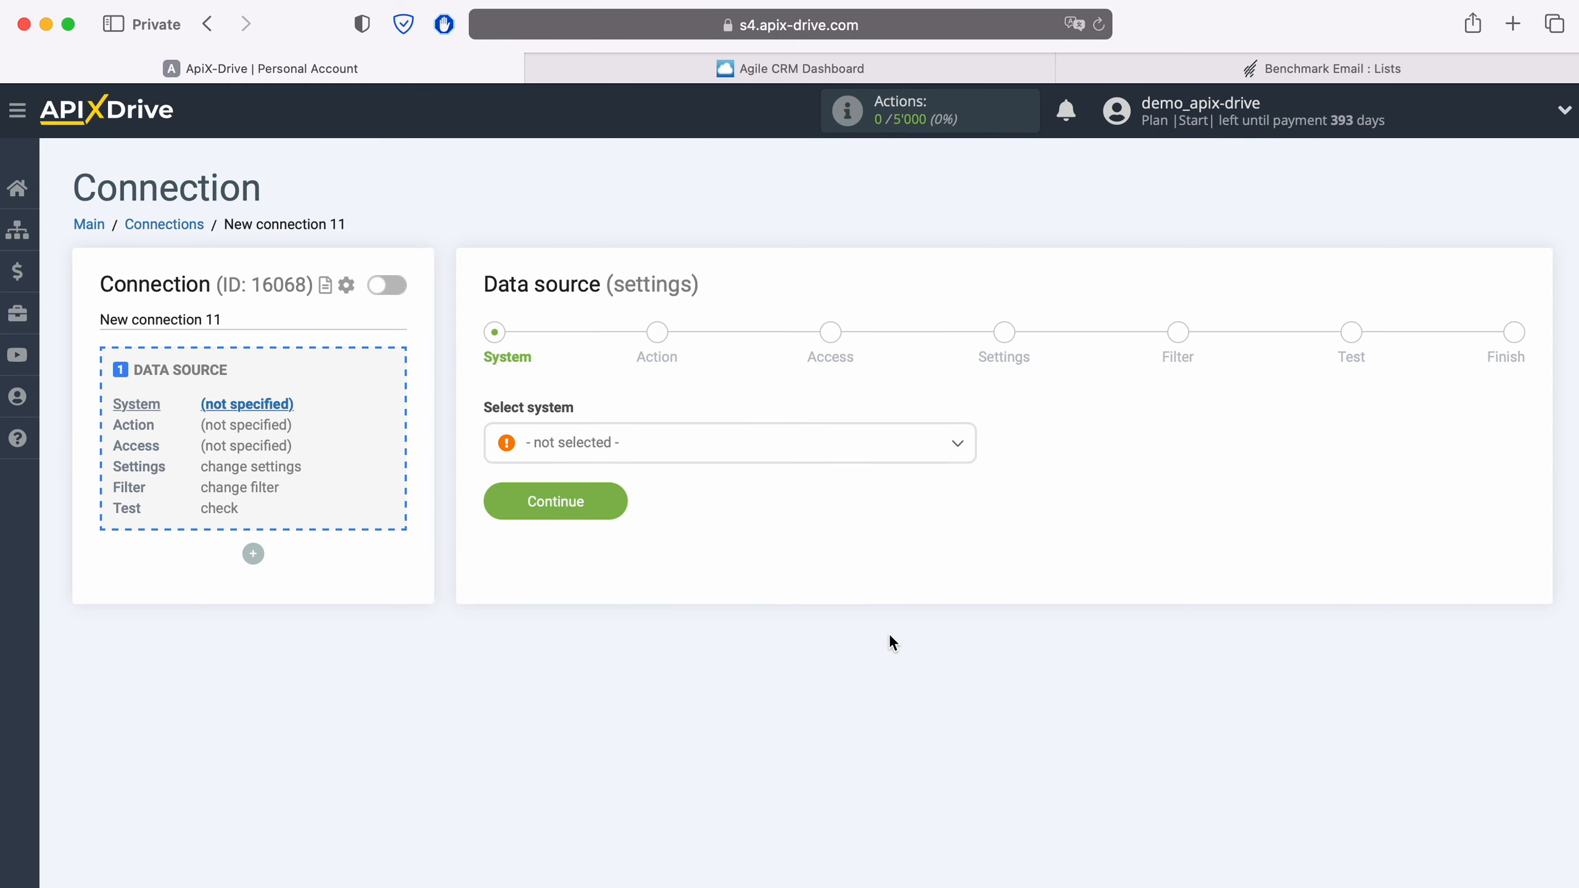
{"action": "left_click", "coordinate": [692, 457]}
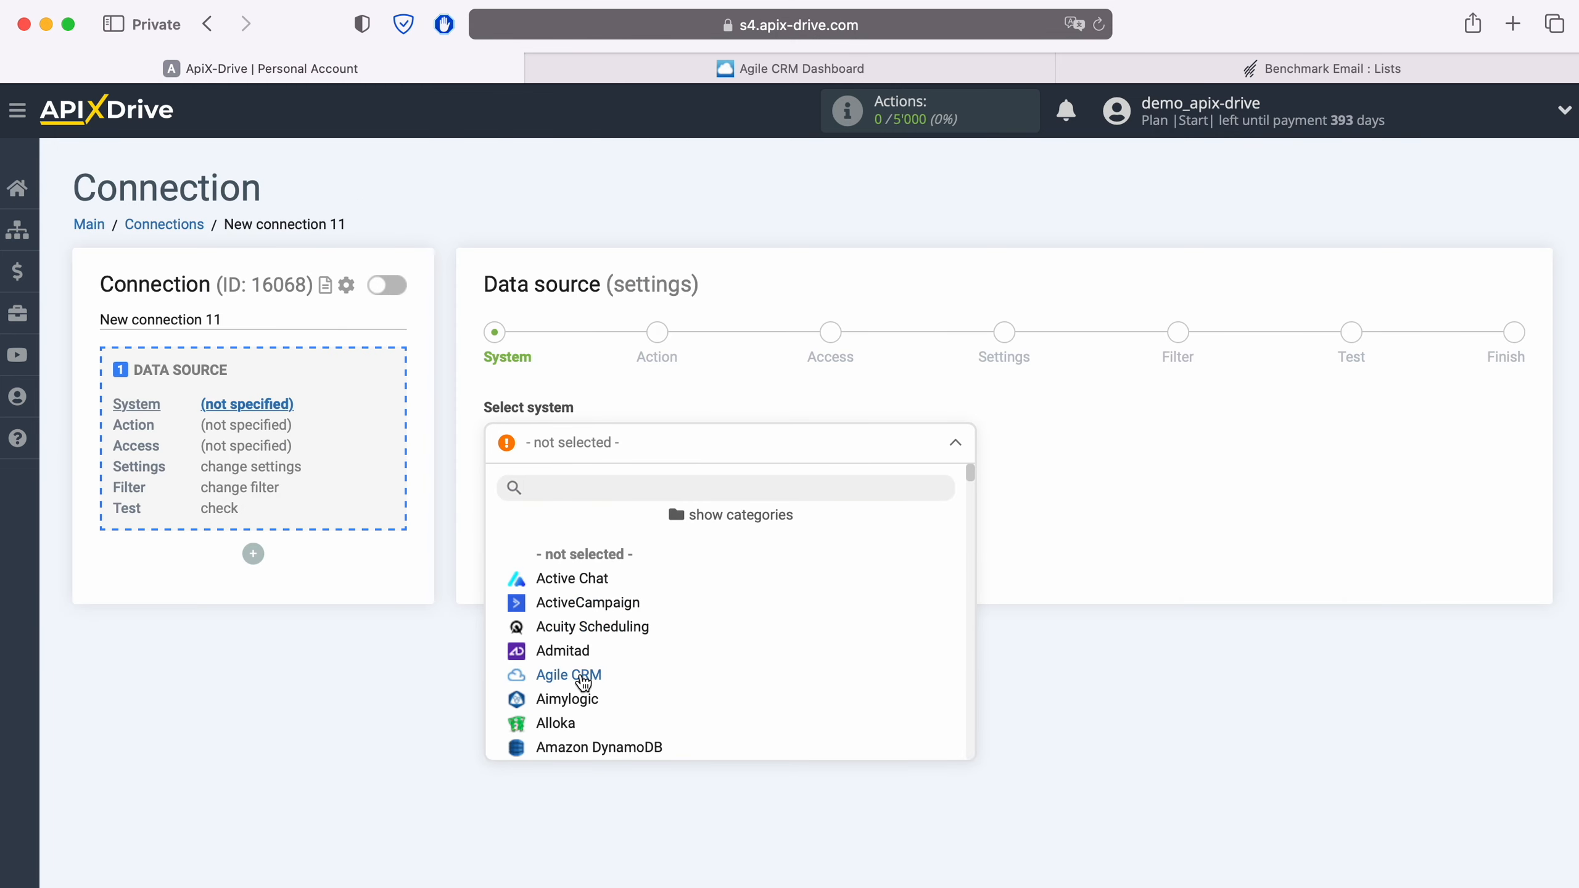
{"action": "left_click", "coordinate": [581, 678]}
{"action": "left_click", "coordinate": [616, 515]}
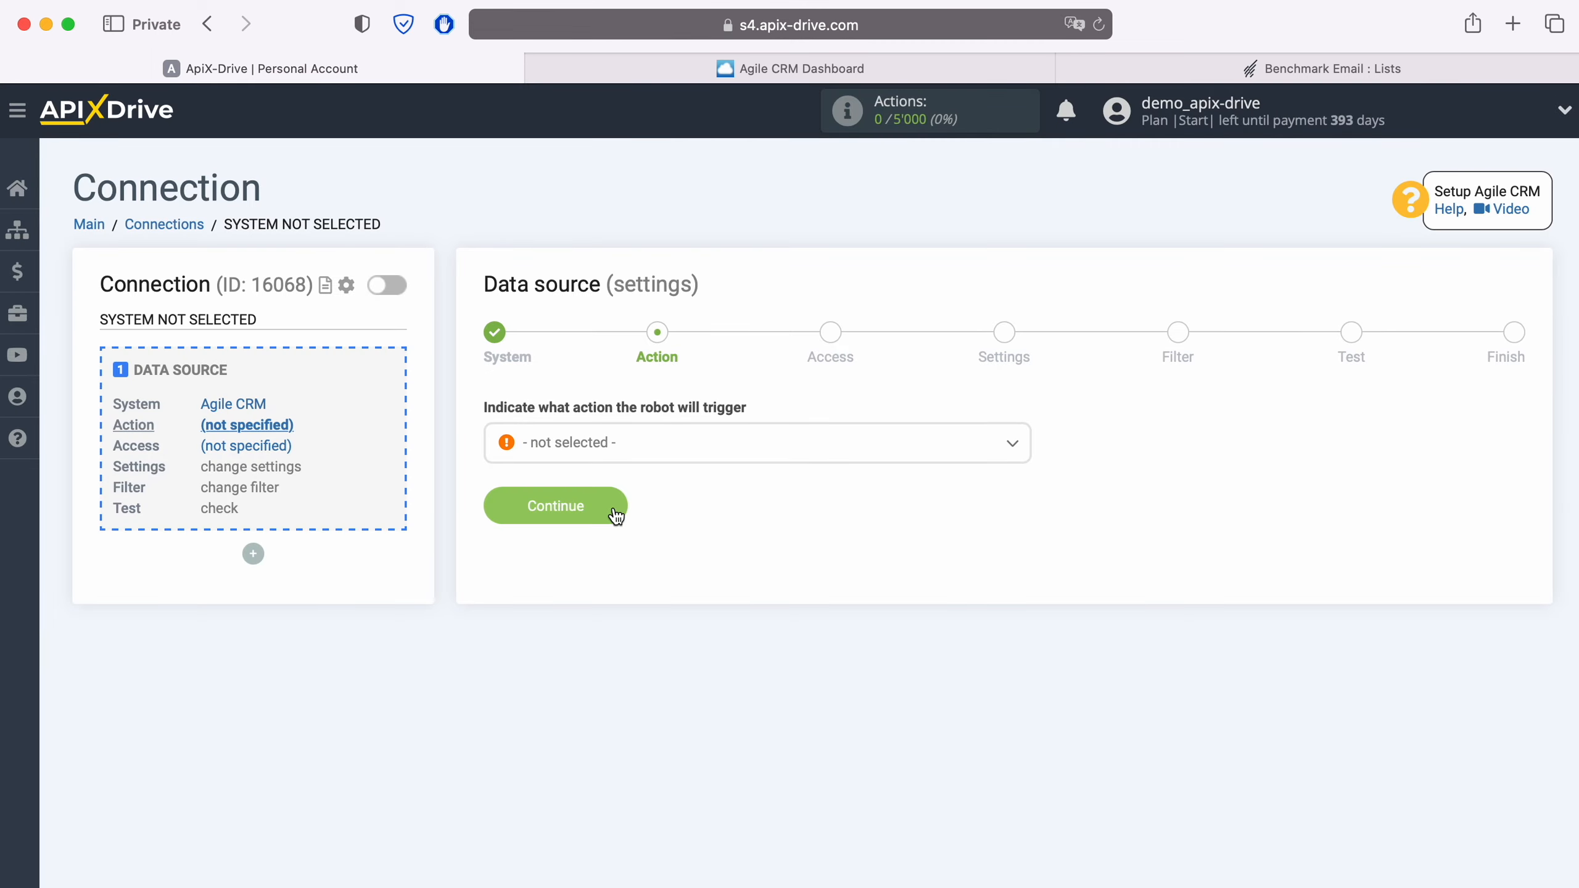
Set the source action to Get CONTACTS (new) and begin connecting an Agile CRM account
{"action": "left_click", "coordinate": [651, 456]}
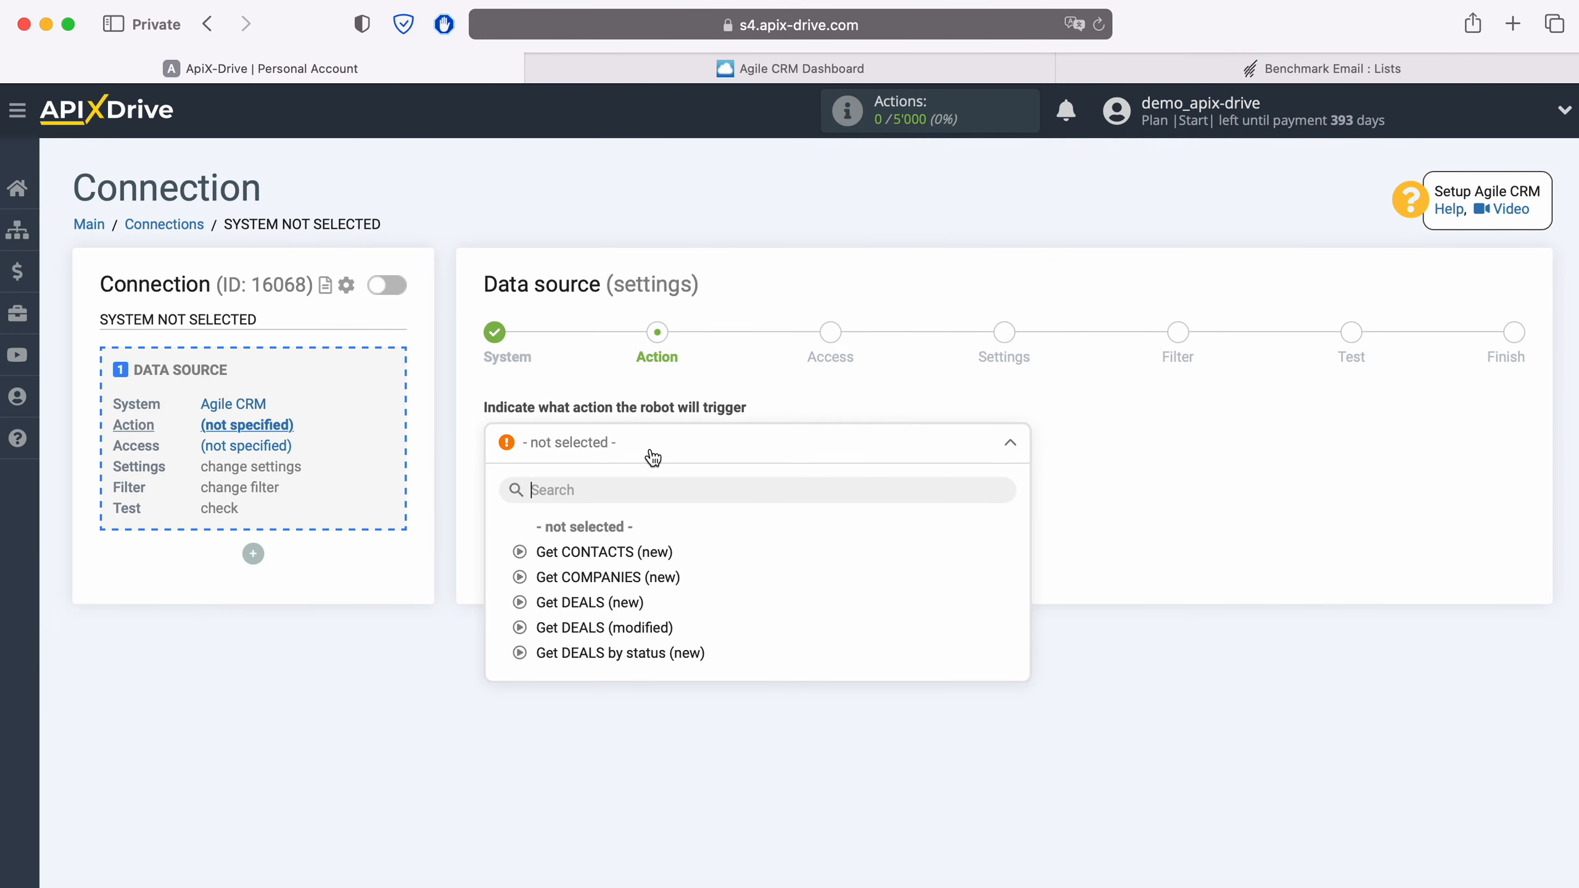
{"action": "left_click", "coordinate": [634, 551]}
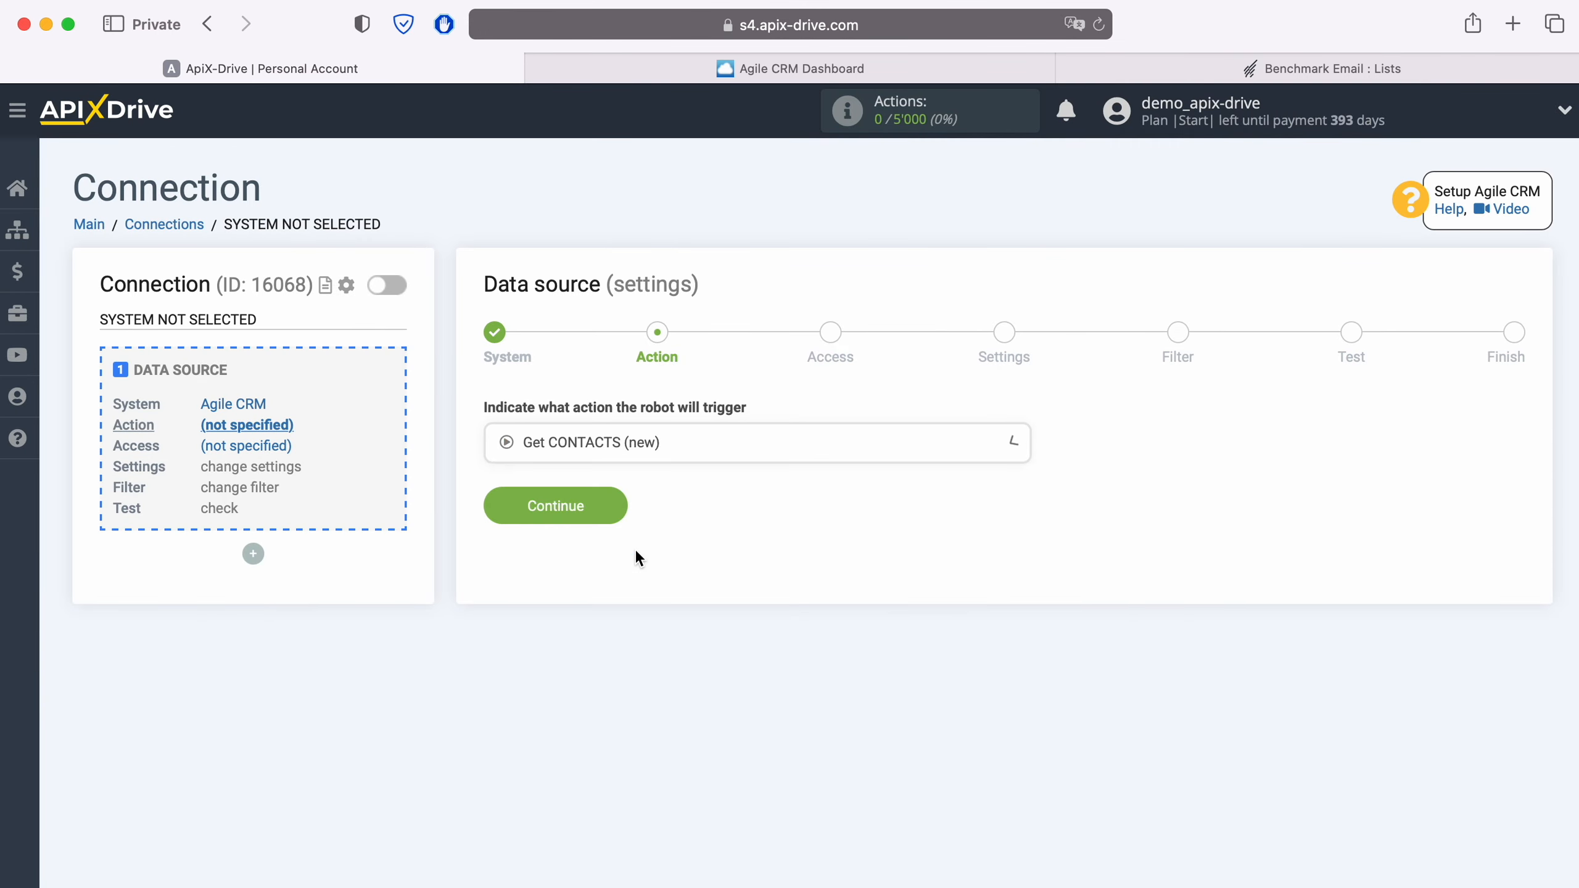
{"action": "left_click", "coordinate": [613, 507]}
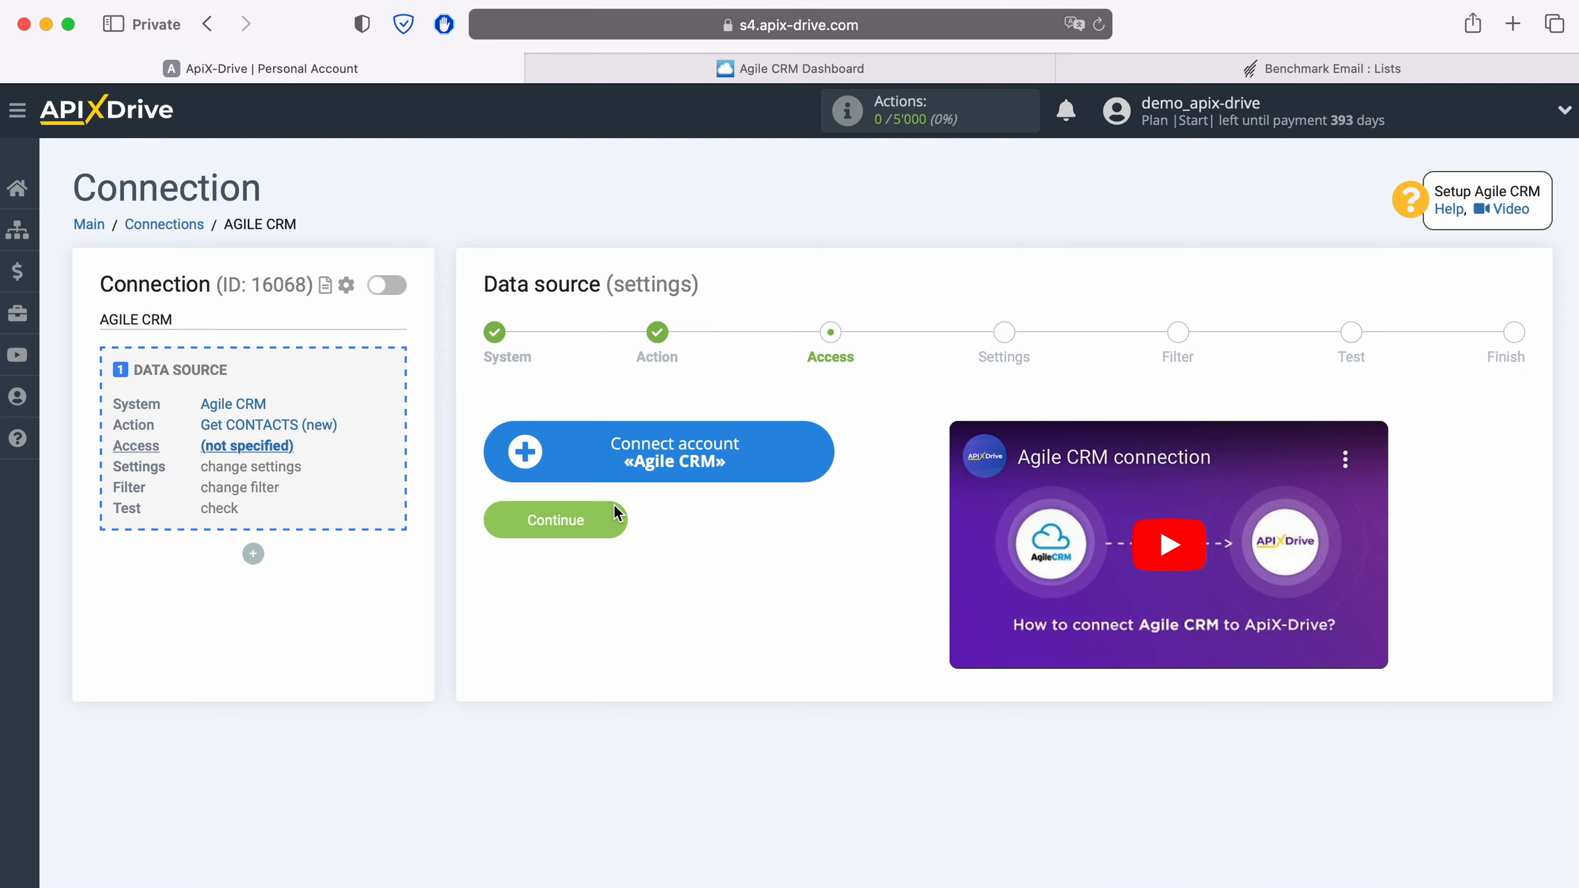
{"action": "left_click", "coordinate": [822, 449]}
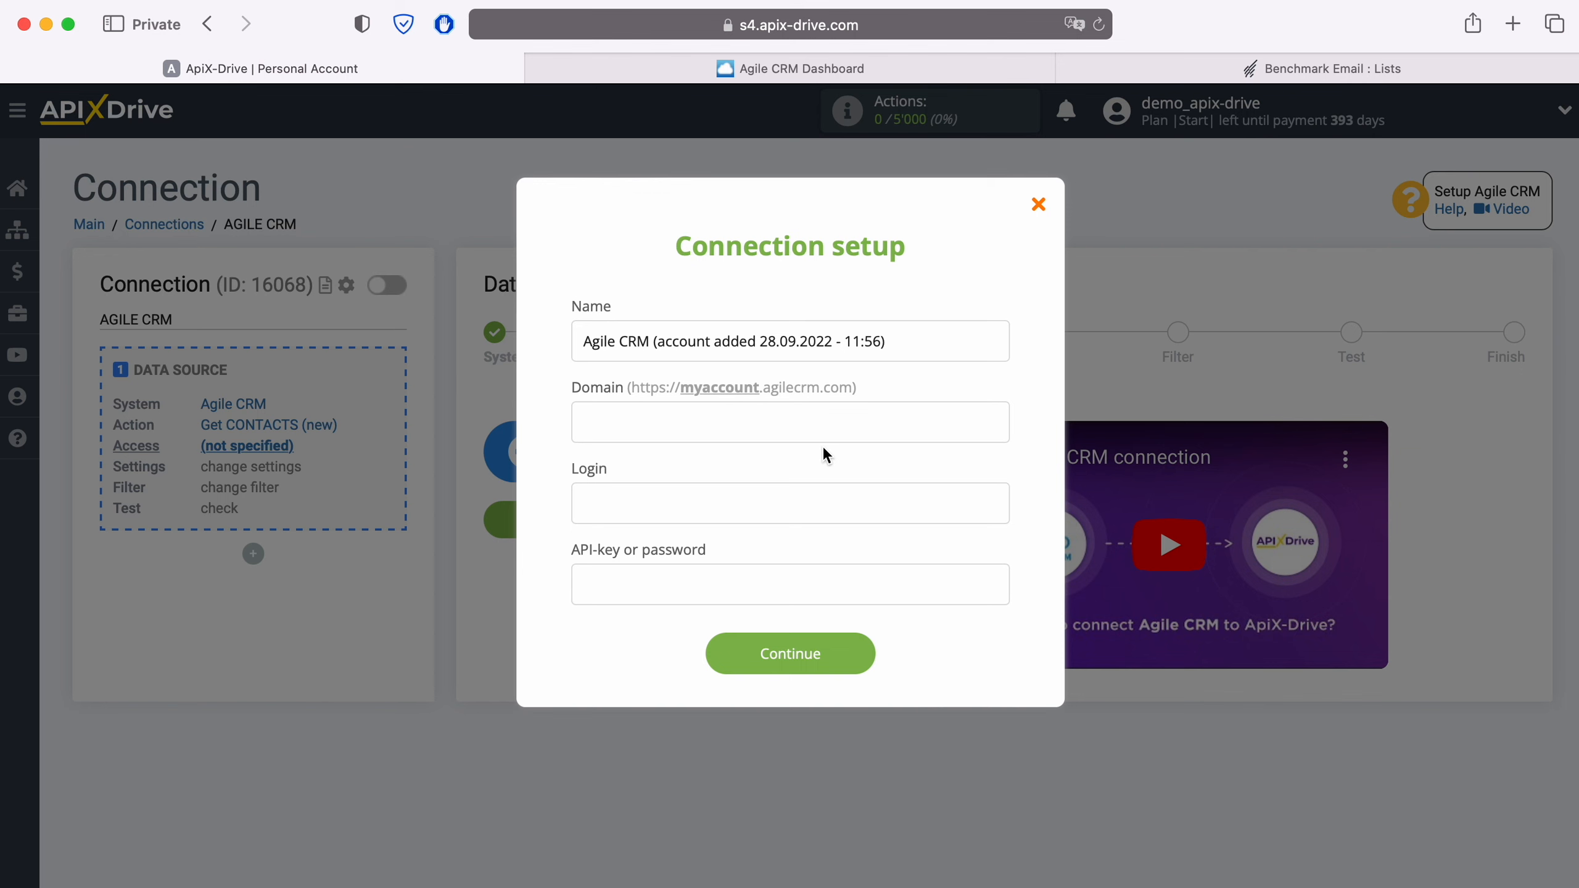
Copy the subdomain 'apixdrivecom' from the Agile CRM dashboard's web address
{"action": "left_click", "coordinate": [886, 69]}
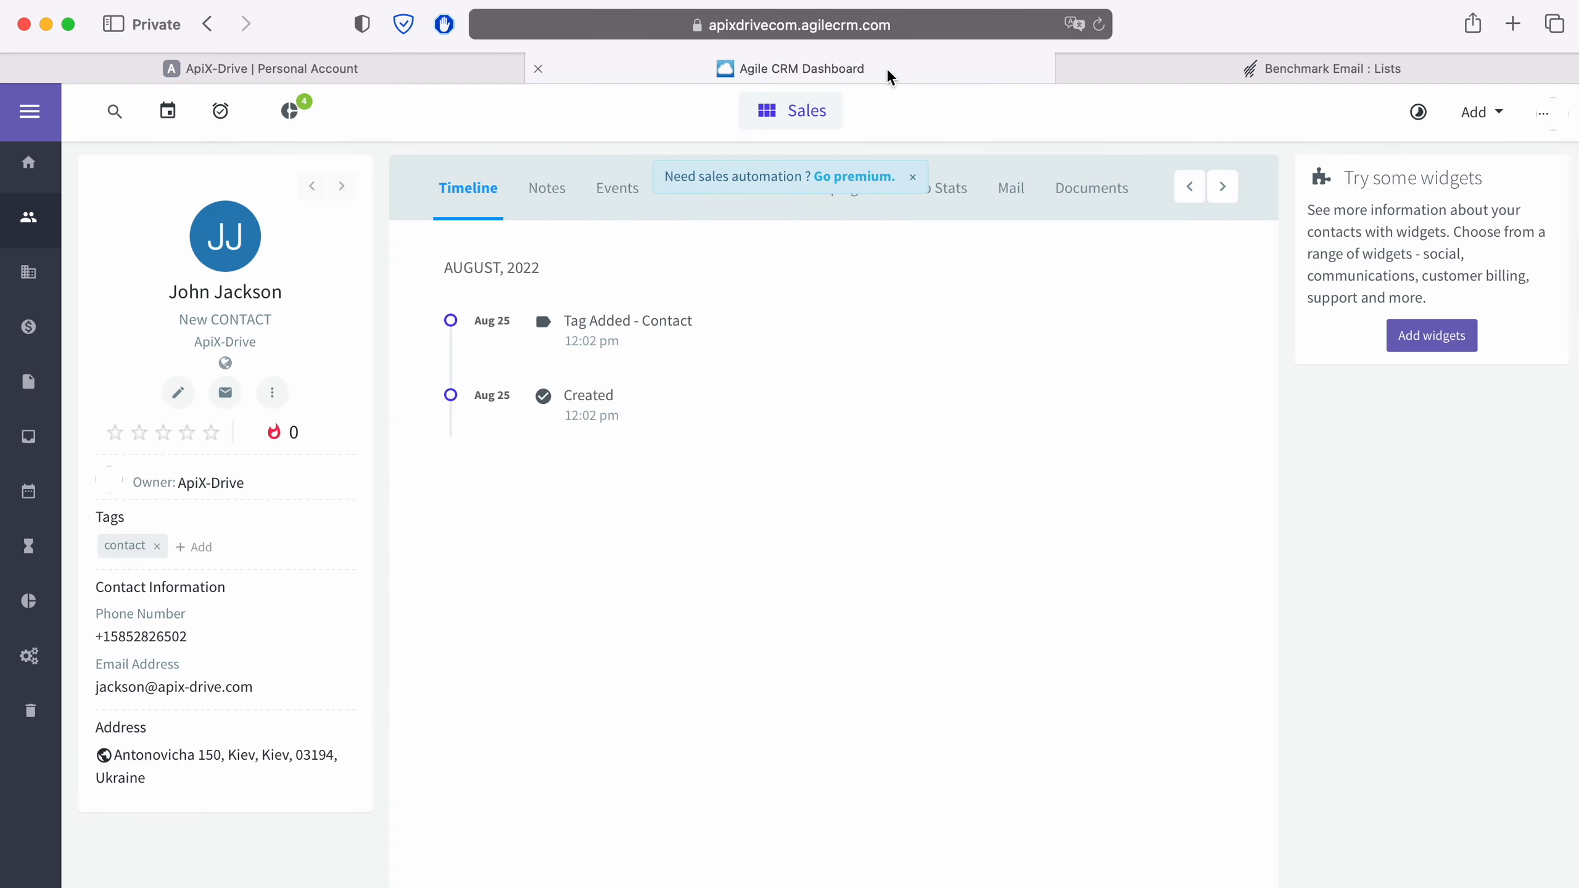
{"action": "left_click", "coordinate": [952, 25]}
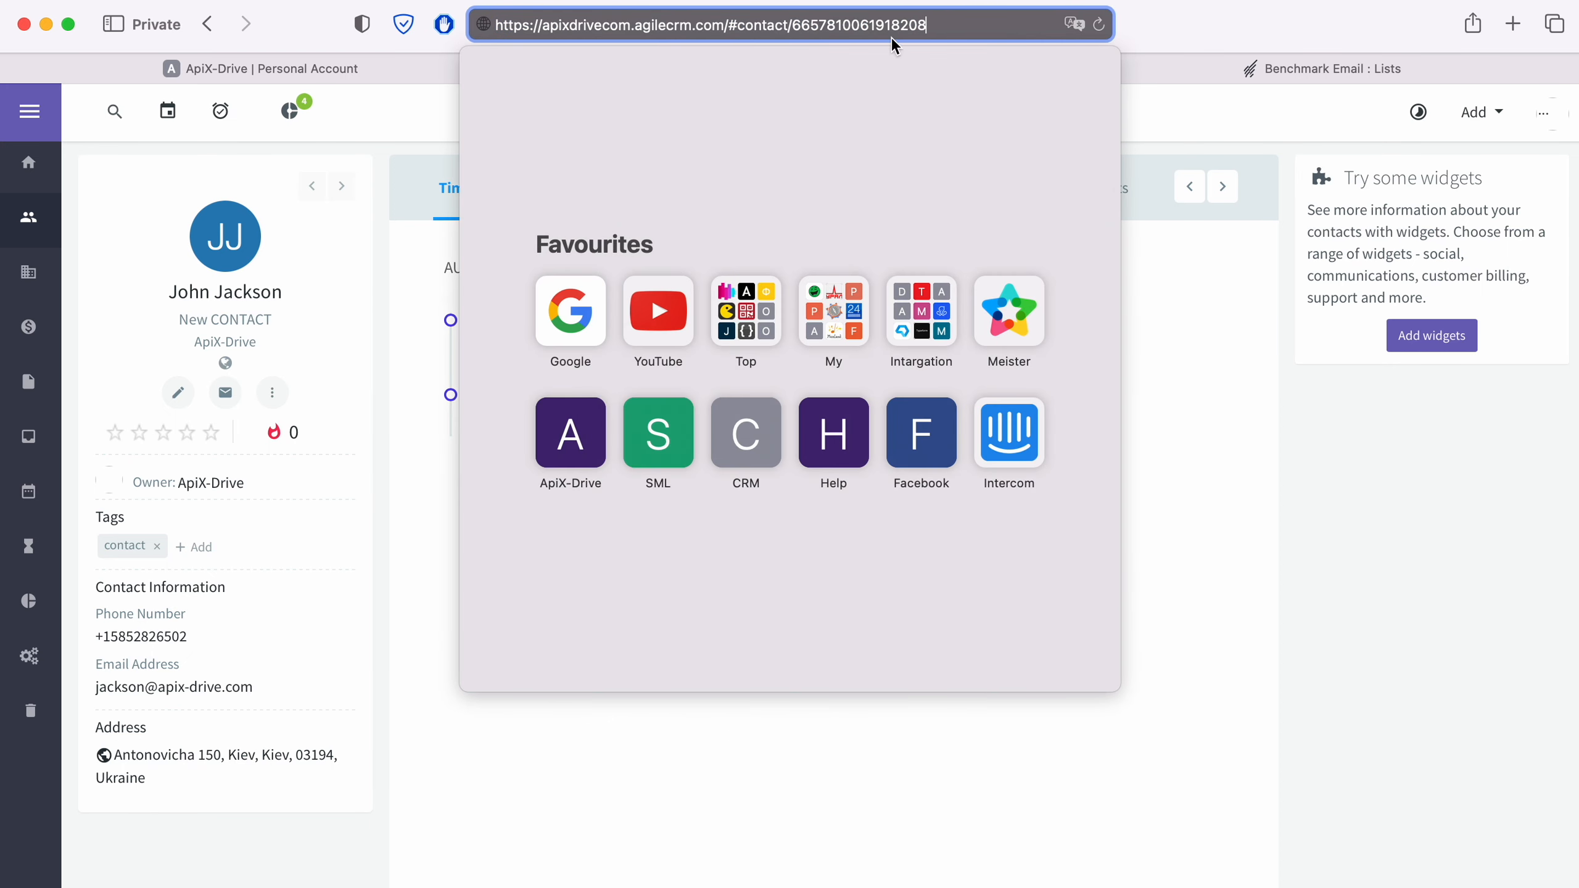
{"action": "left_click_drag", "start_coordinate": [543, 26], "coordinate": [631, 26]}
{"action": "right_click", "coordinate": [629, 26]}
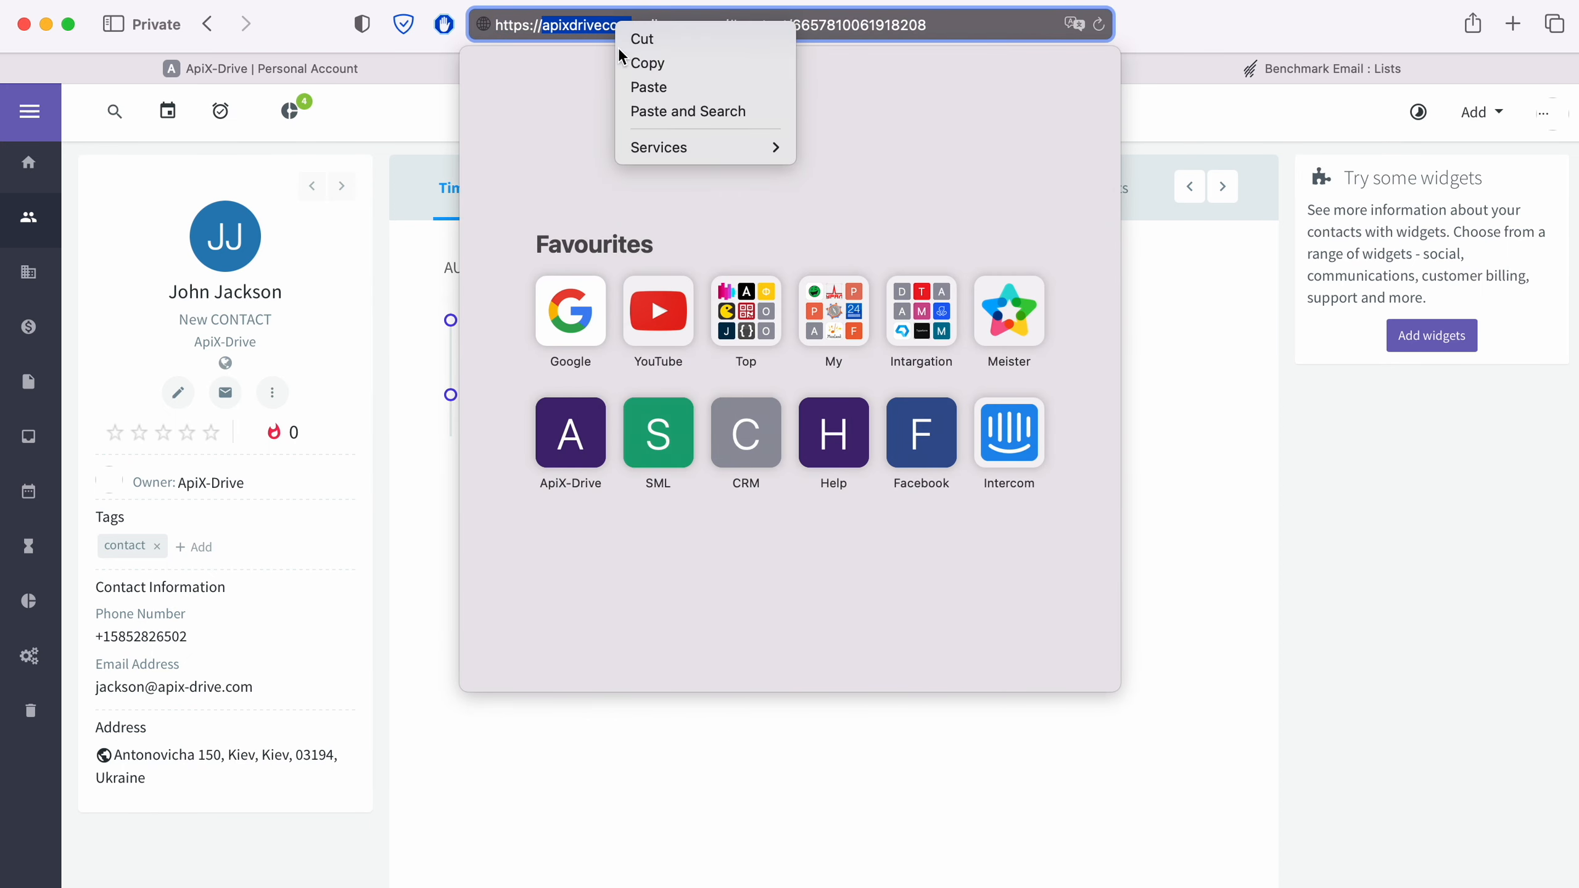
{"action": "left_click", "coordinate": [649, 60]}
{"action": "left_click", "coordinate": [381, 76]}
{"action": "right_click", "coordinate": [587, 417]}
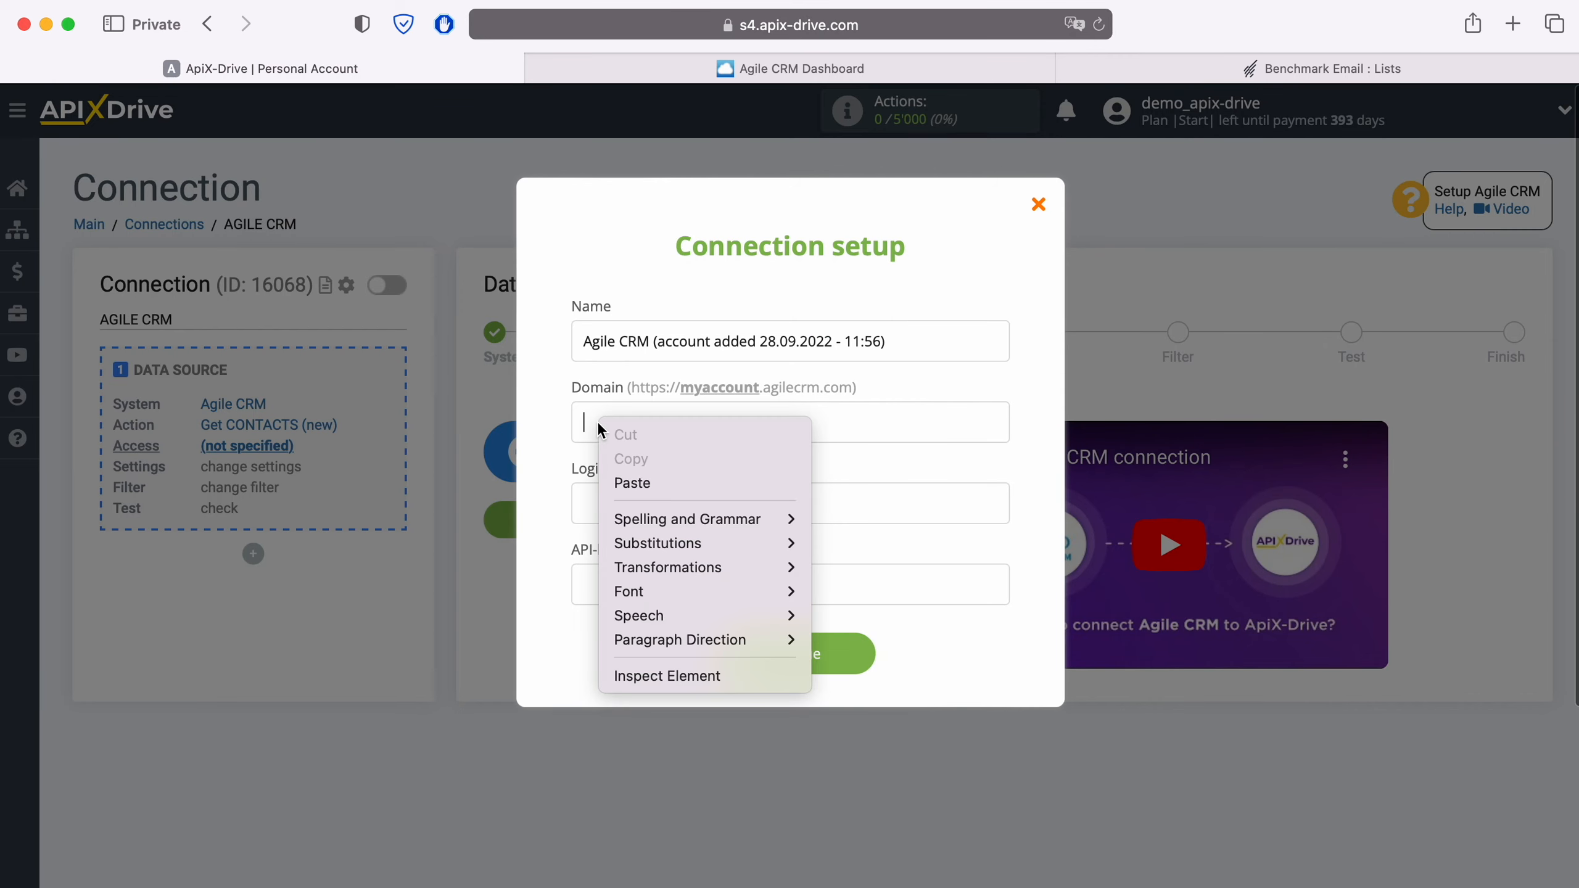
Paste apixdrivecom into Domain and enter the account's login e-mail in Login
{"action": "left_click", "coordinate": [632, 483]}
{"action": "left_click", "coordinate": [630, 498]}
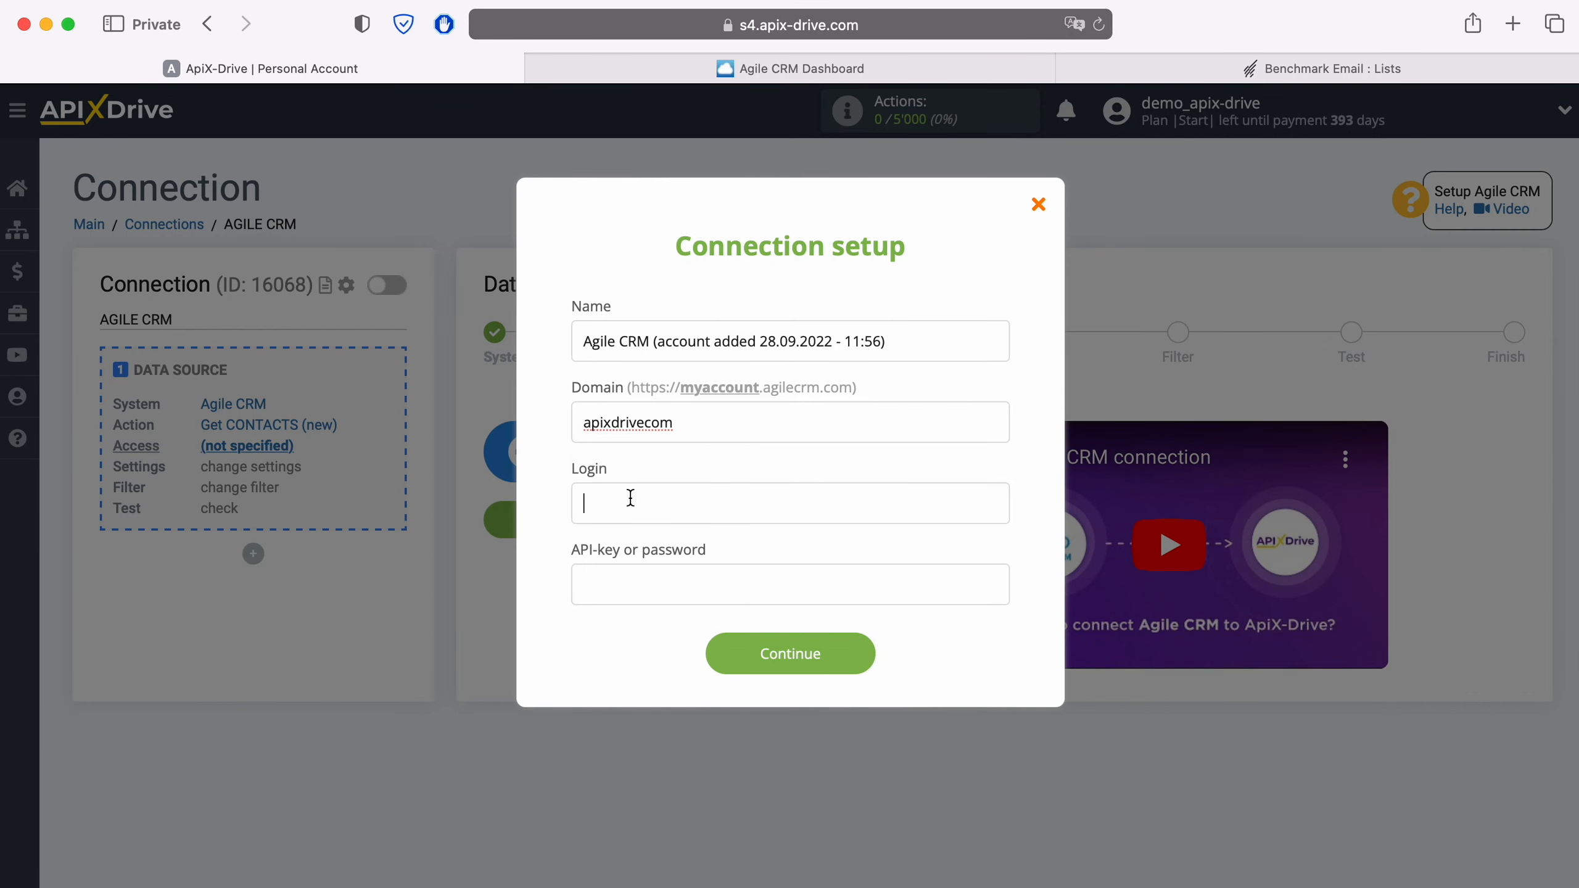
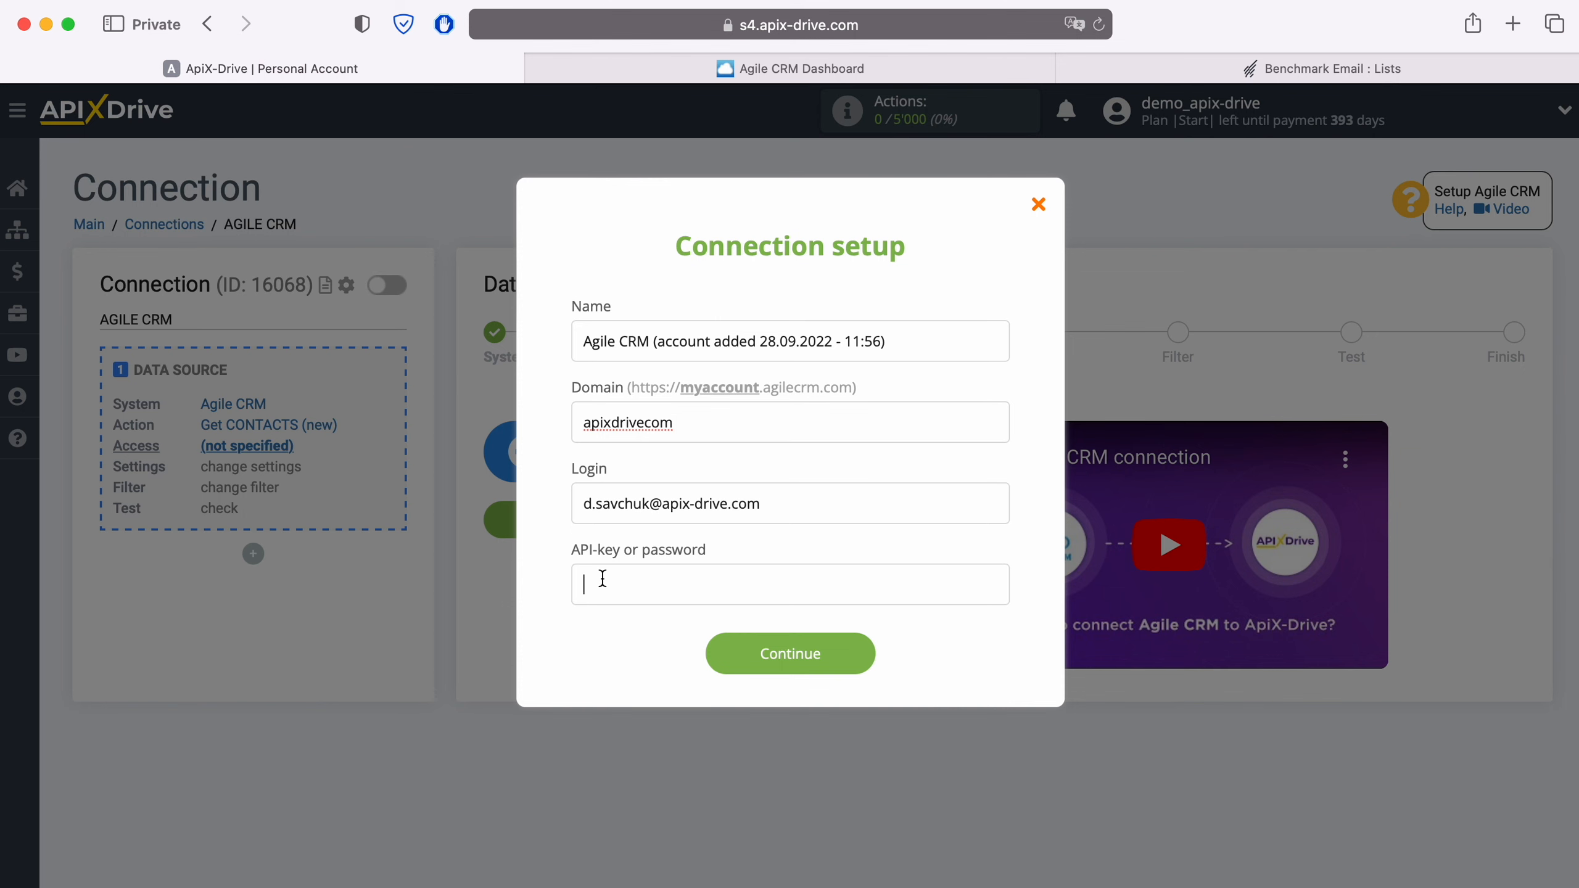
{"action": "left_click", "coordinate": [896, 76]}
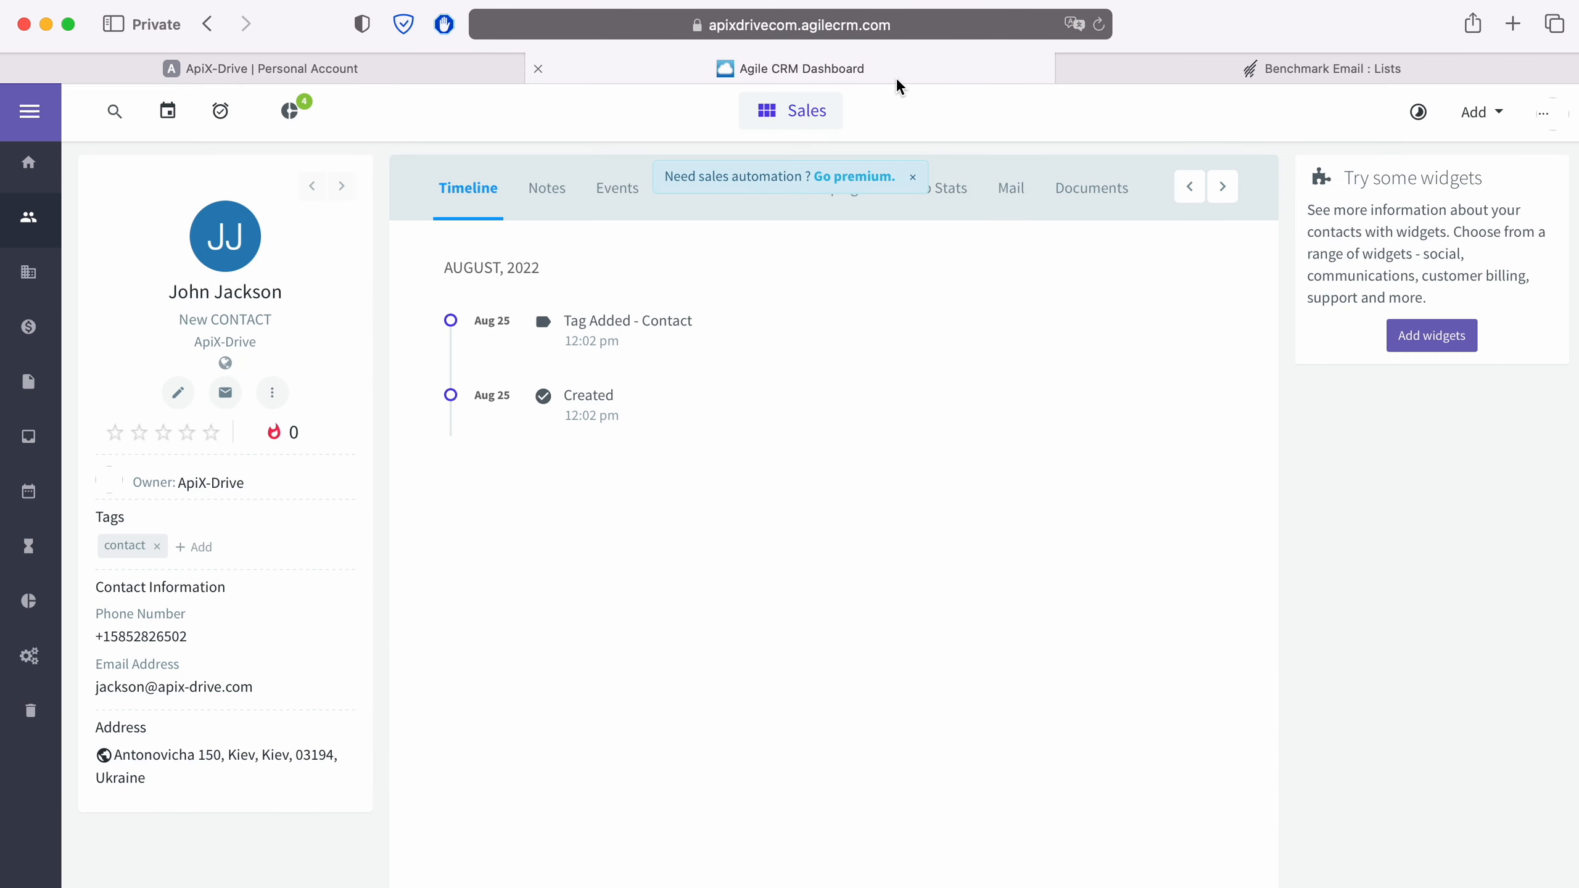
Copy the REST API key from Agile CRM's Admin Settings > Developers & API
{"action": "left_click", "coordinate": [1542, 113]}
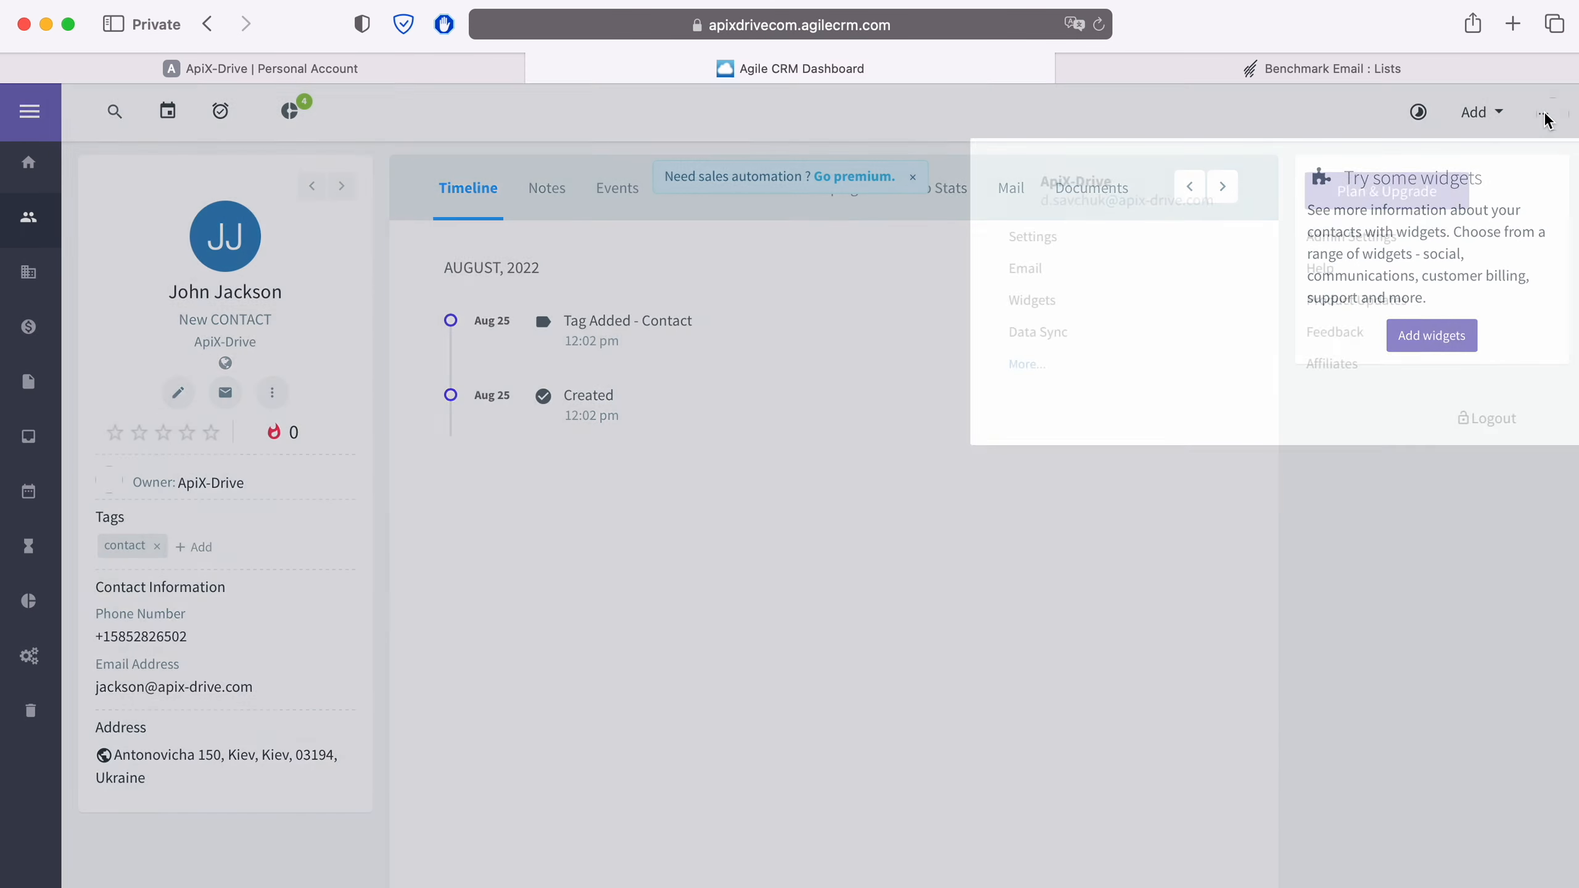
{"action": "left_click", "coordinate": [1360, 237]}
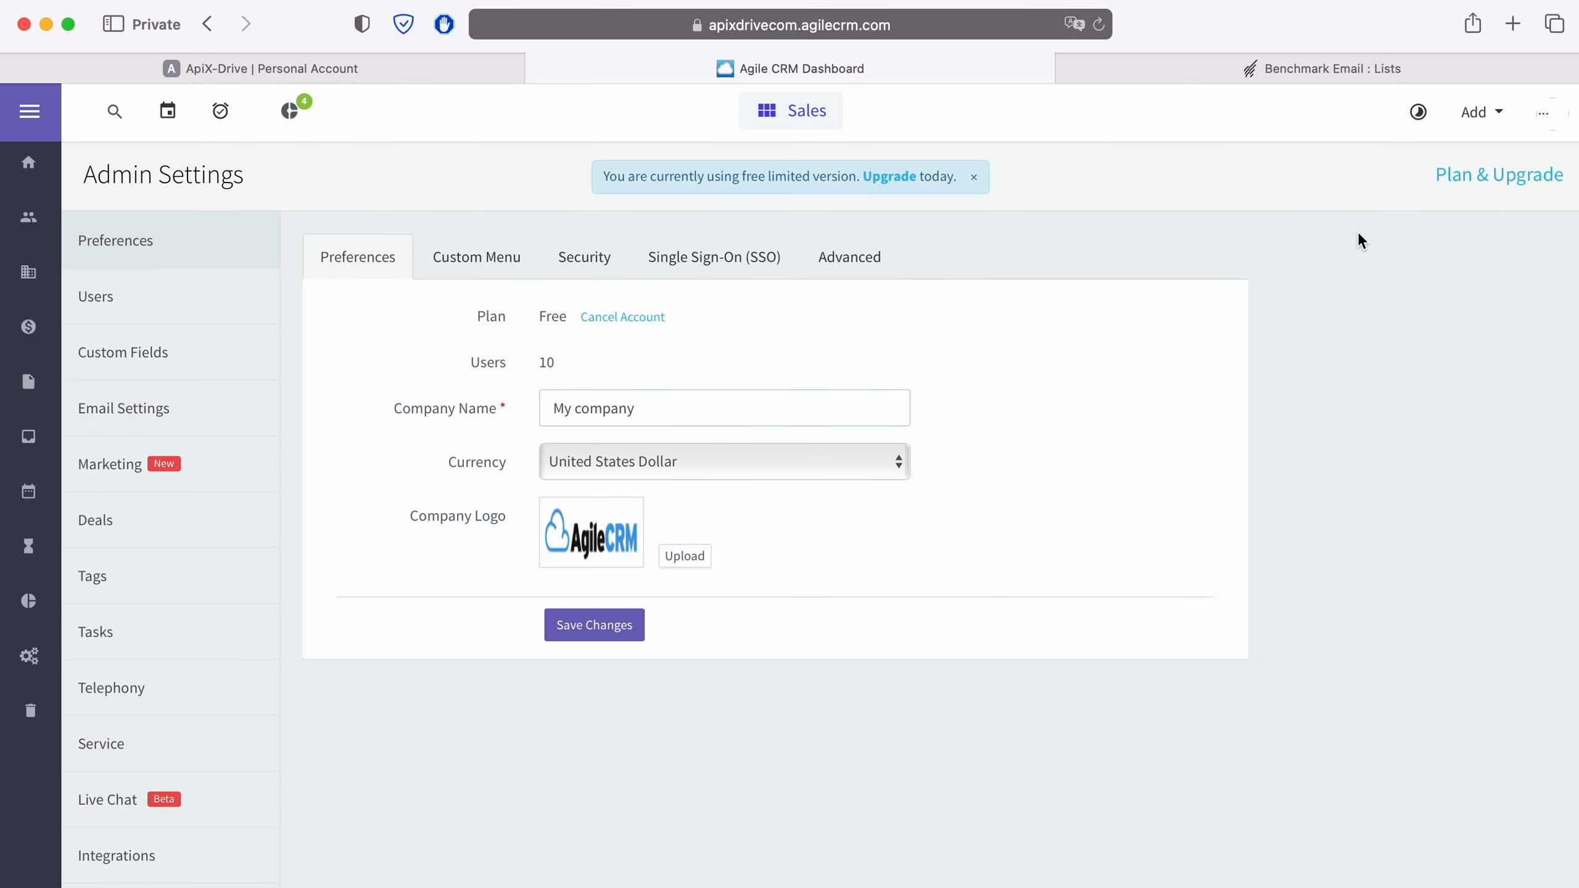
{"action": "scroll", "coordinate": [243, 672], "scroll_direction": "down", "scroll_amount": 2}
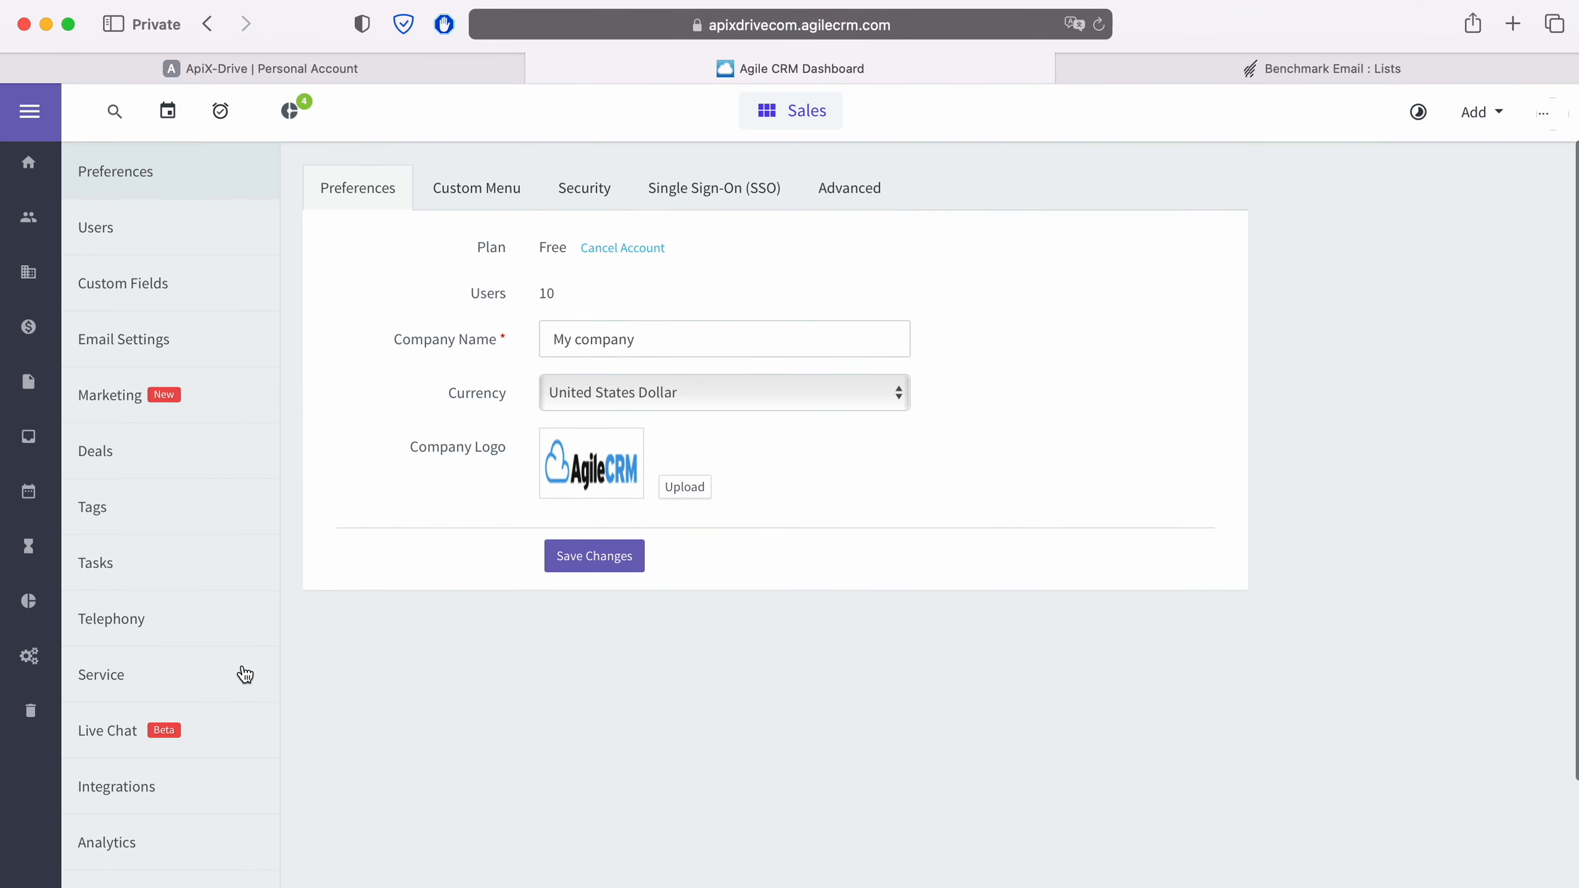
{"action": "left_click", "coordinate": [164, 864]}
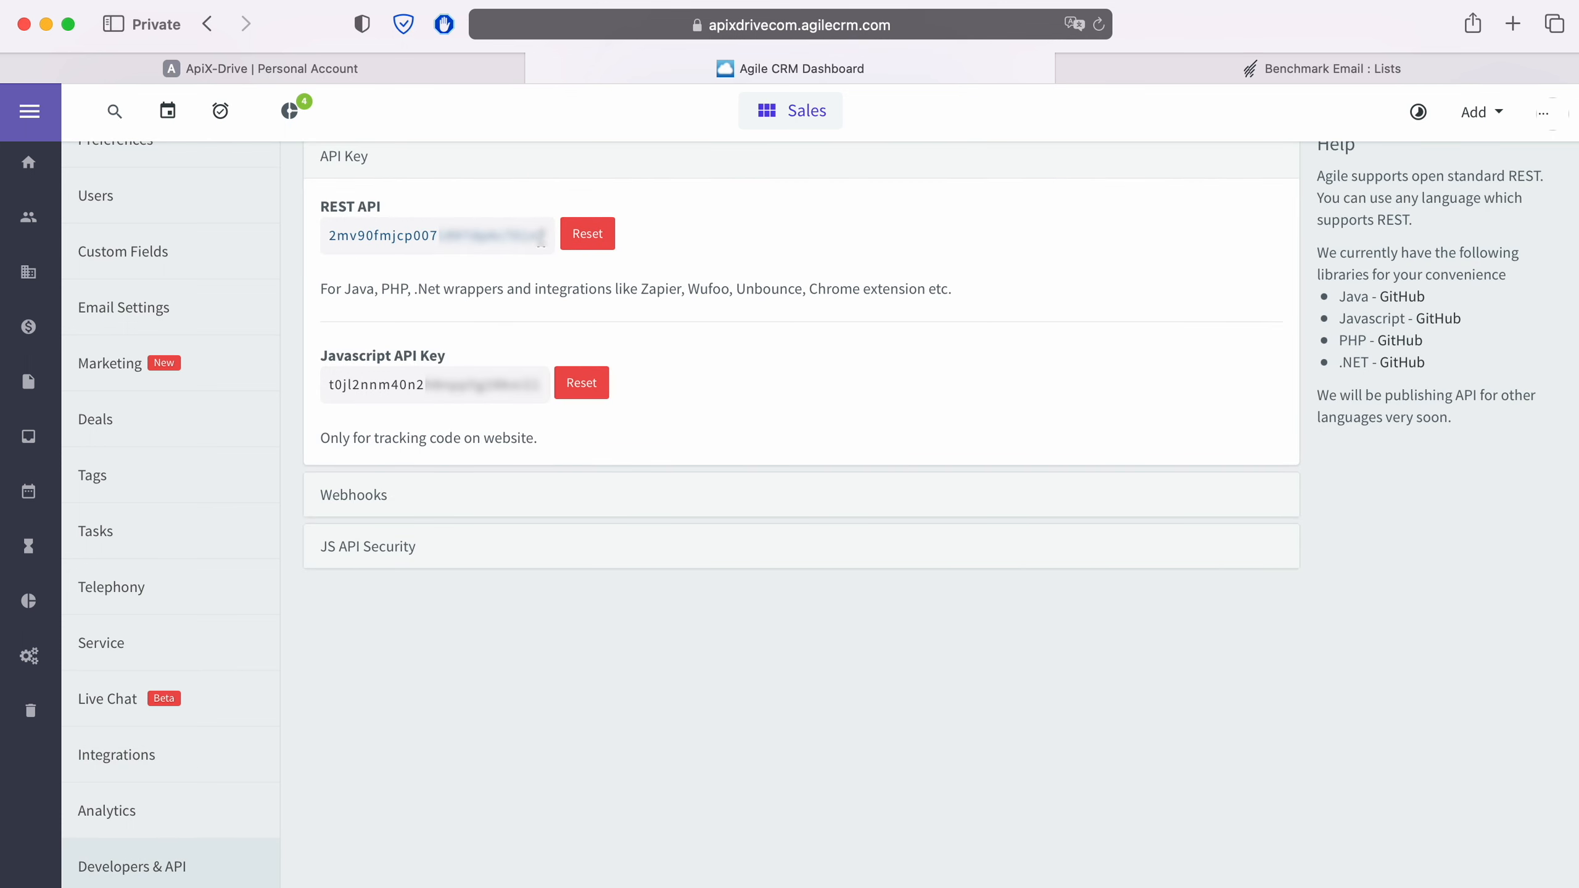
{"action": "left_click_drag", "start_coordinate": [543, 239], "coordinate": [327, 235]}
{"action": "right_click", "coordinate": [334, 226]}
{"action": "left_click", "coordinate": [383, 330]}
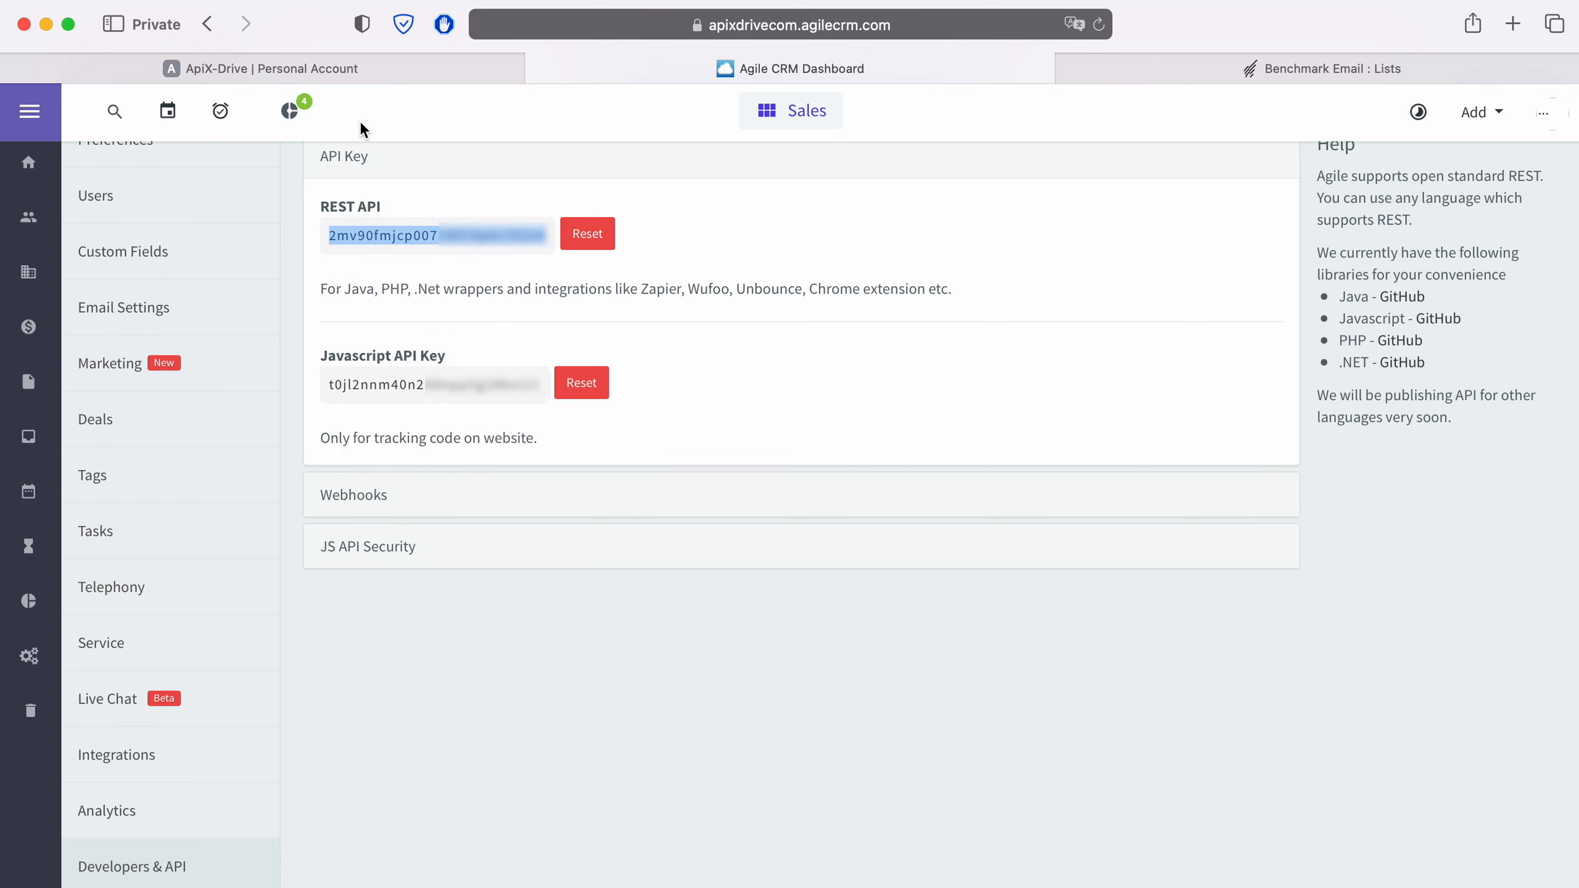
{"action": "left_click", "coordinate": [358, 70]}
{"action": "right_click", "coordinate": [624, 598]}
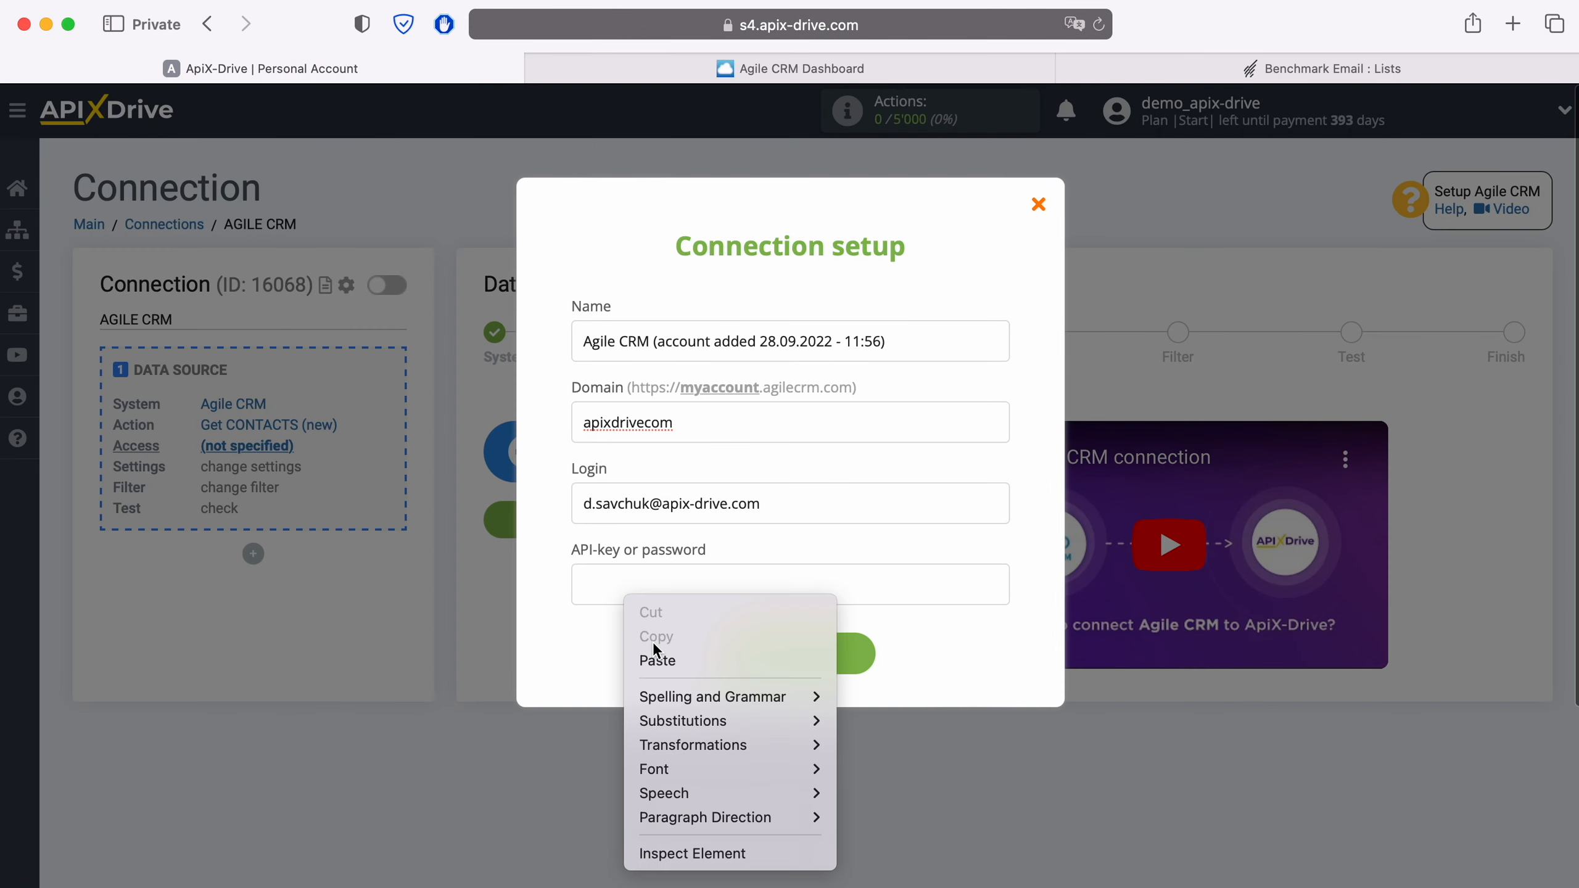
Paste the Agile CRM API key, save the account, and select it as the login
{"action": "left_click", "coordinate": [658, 659]}
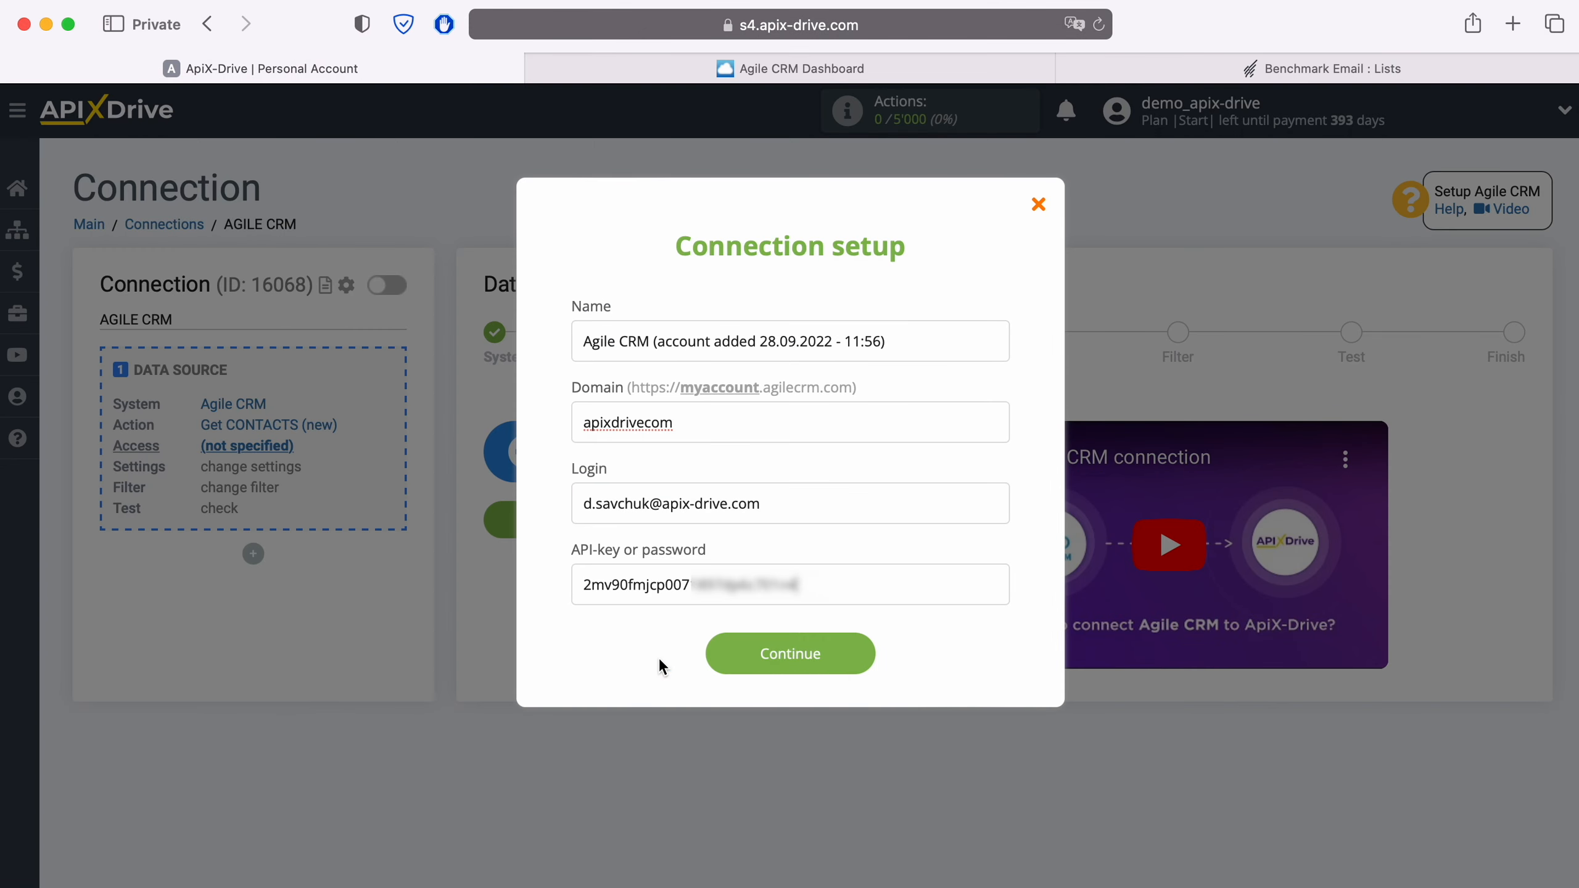
{"action": "left_click", "coordinate": [868, 654]}
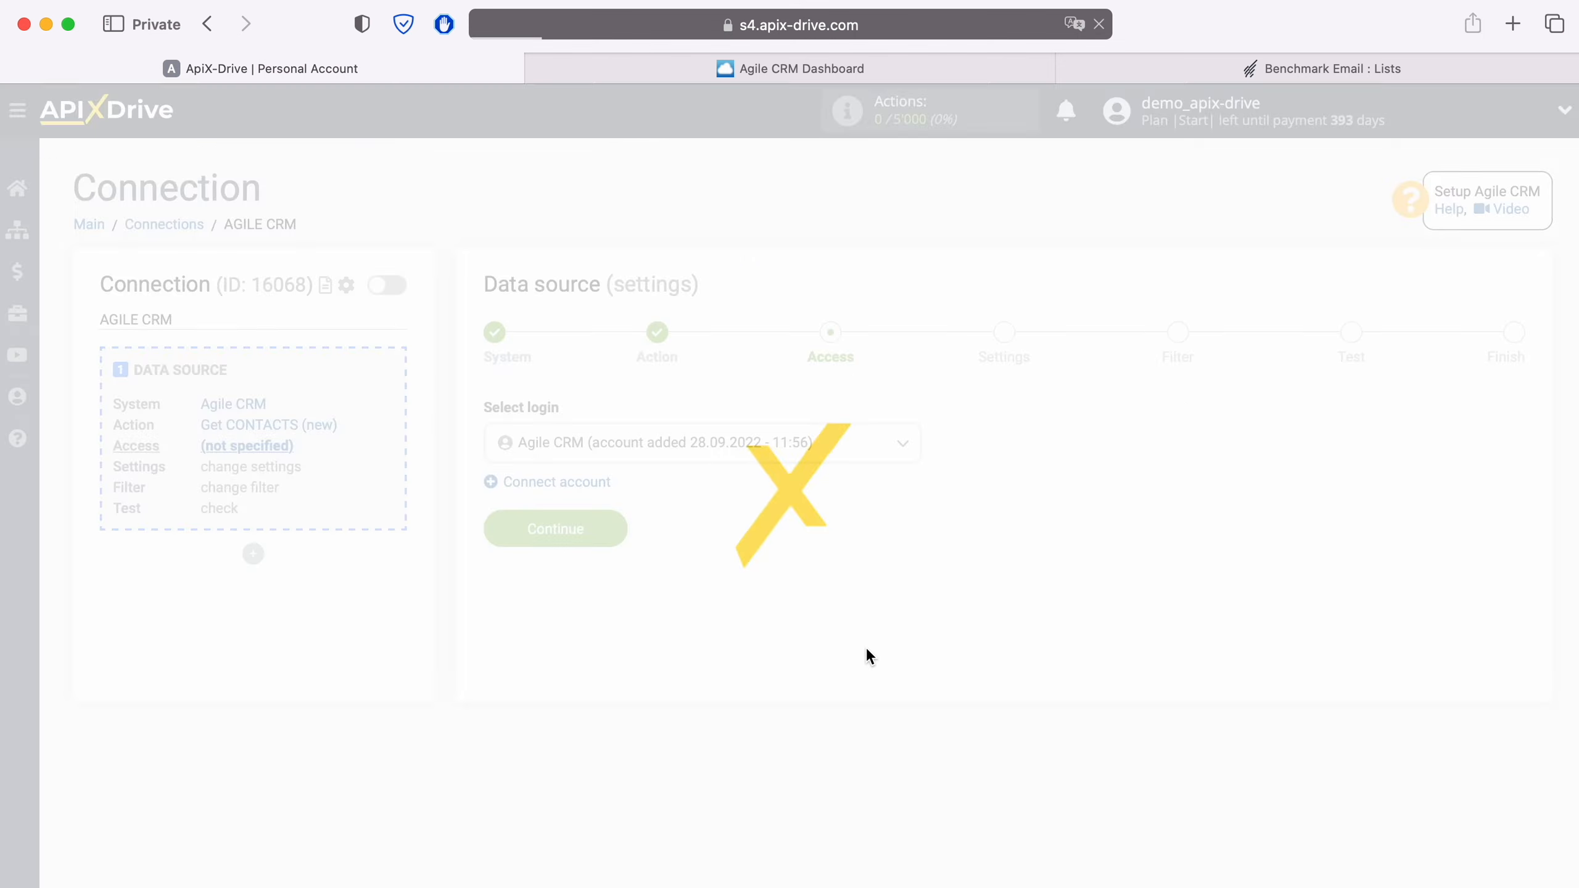
{"action": "left_click", "coordinate": [842, 457]}
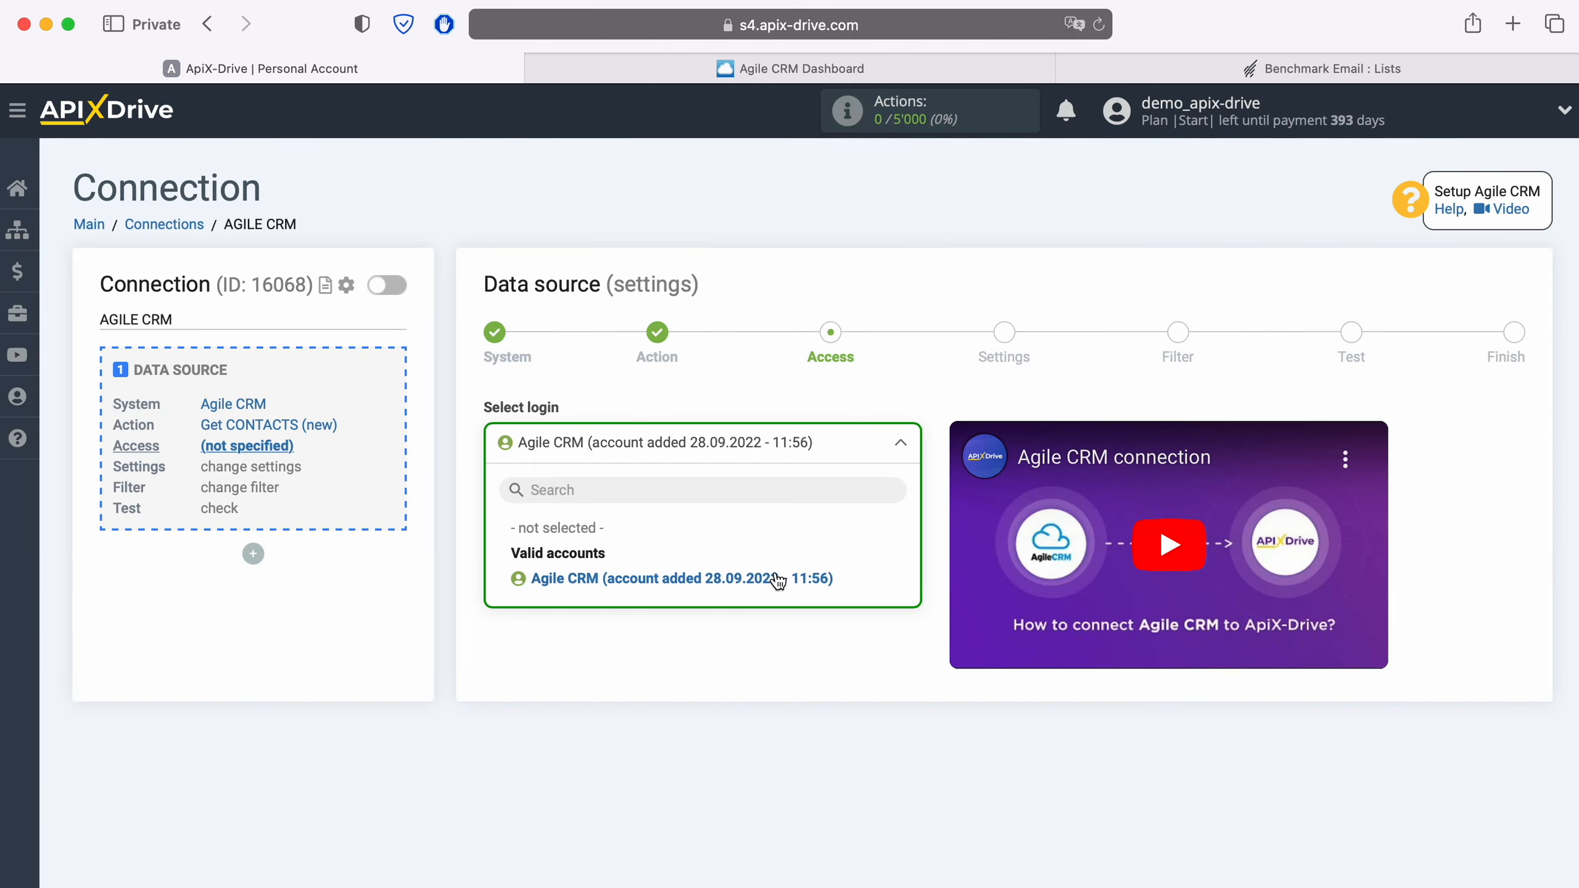
{"action": "left_click", "coordinate": [777, 577]}
{"action": "left_click", "coordinate": [606, 566]}
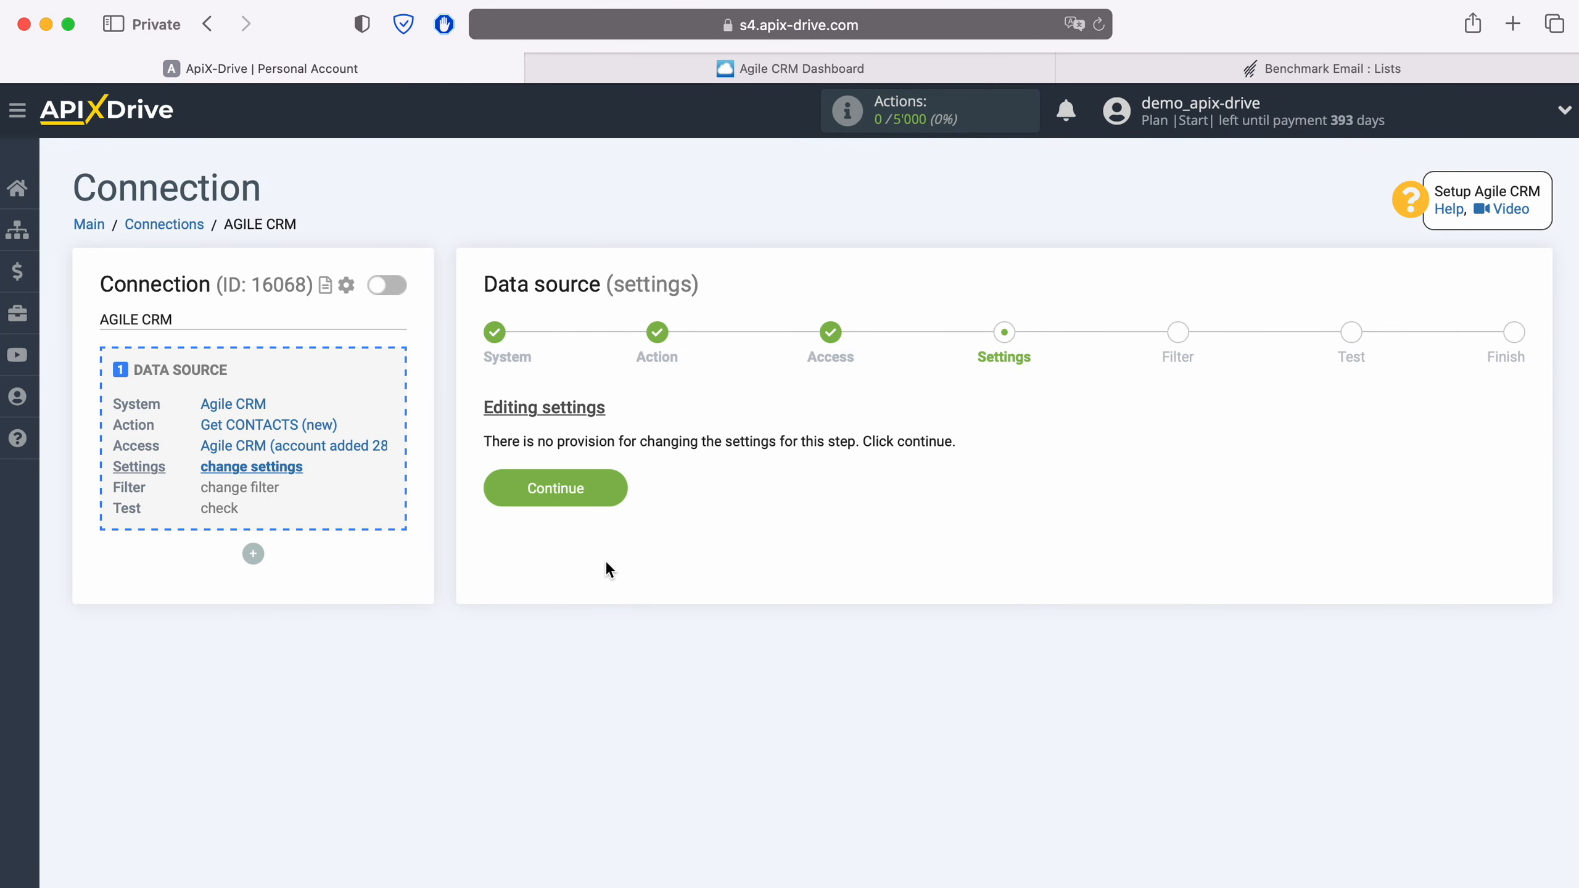
Skip Settings and Filter, review the test contact data, and finish the Agile CRM source
{"action": "left_click", "coordinate": [613, 483]}
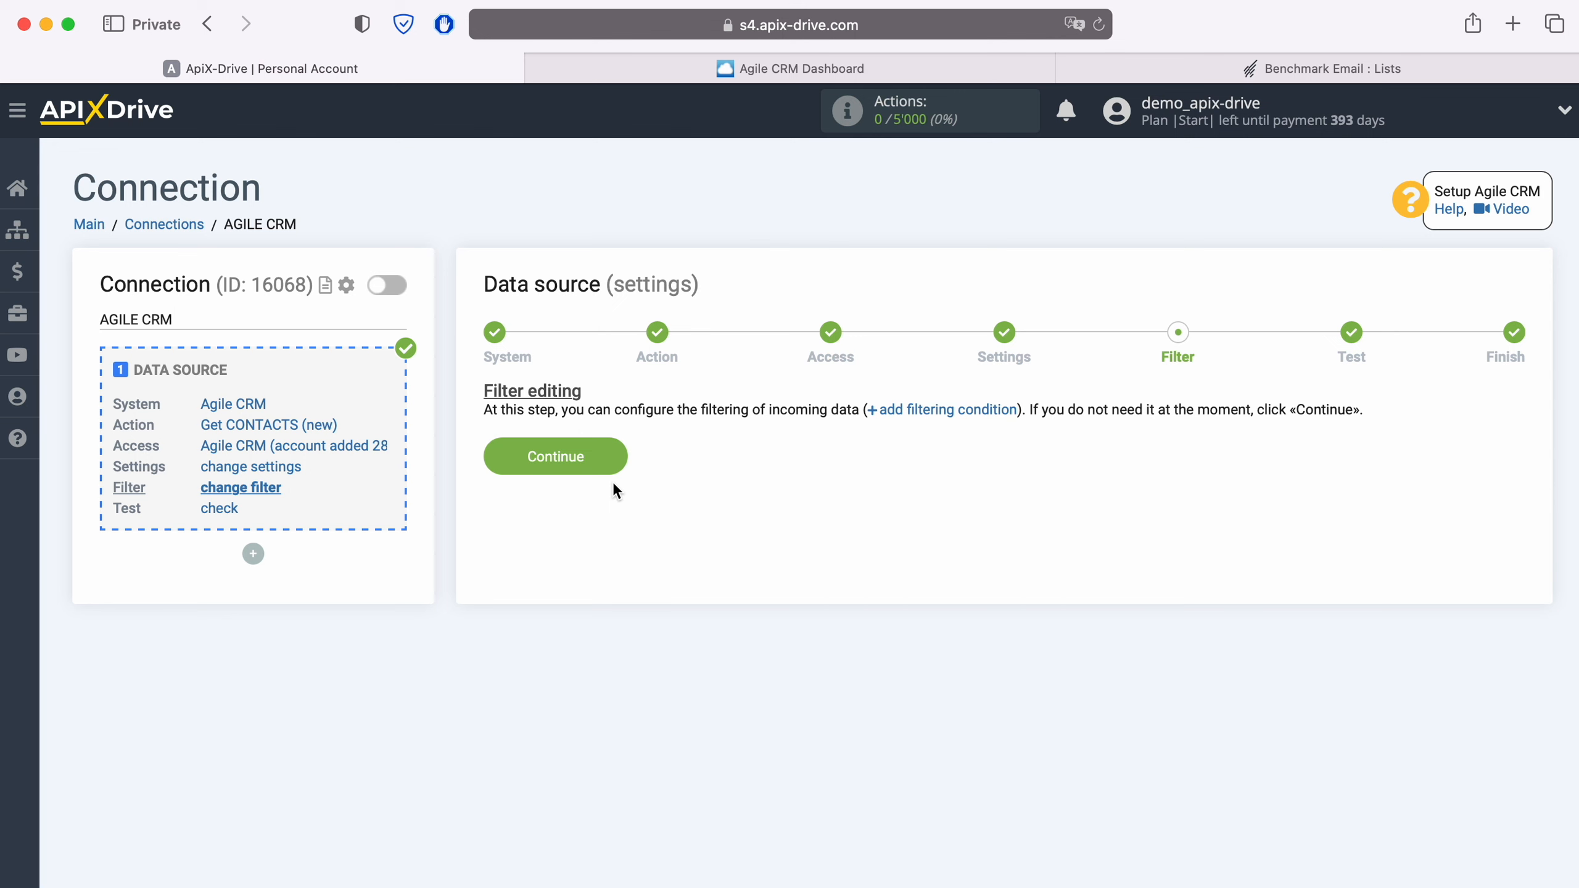
{"action": "left_click", "coordinate": [618, 451]}
{"action": "scroll", "coordinate": [618, 447], "scroll_direction": "down", "scroll_amount": 5}
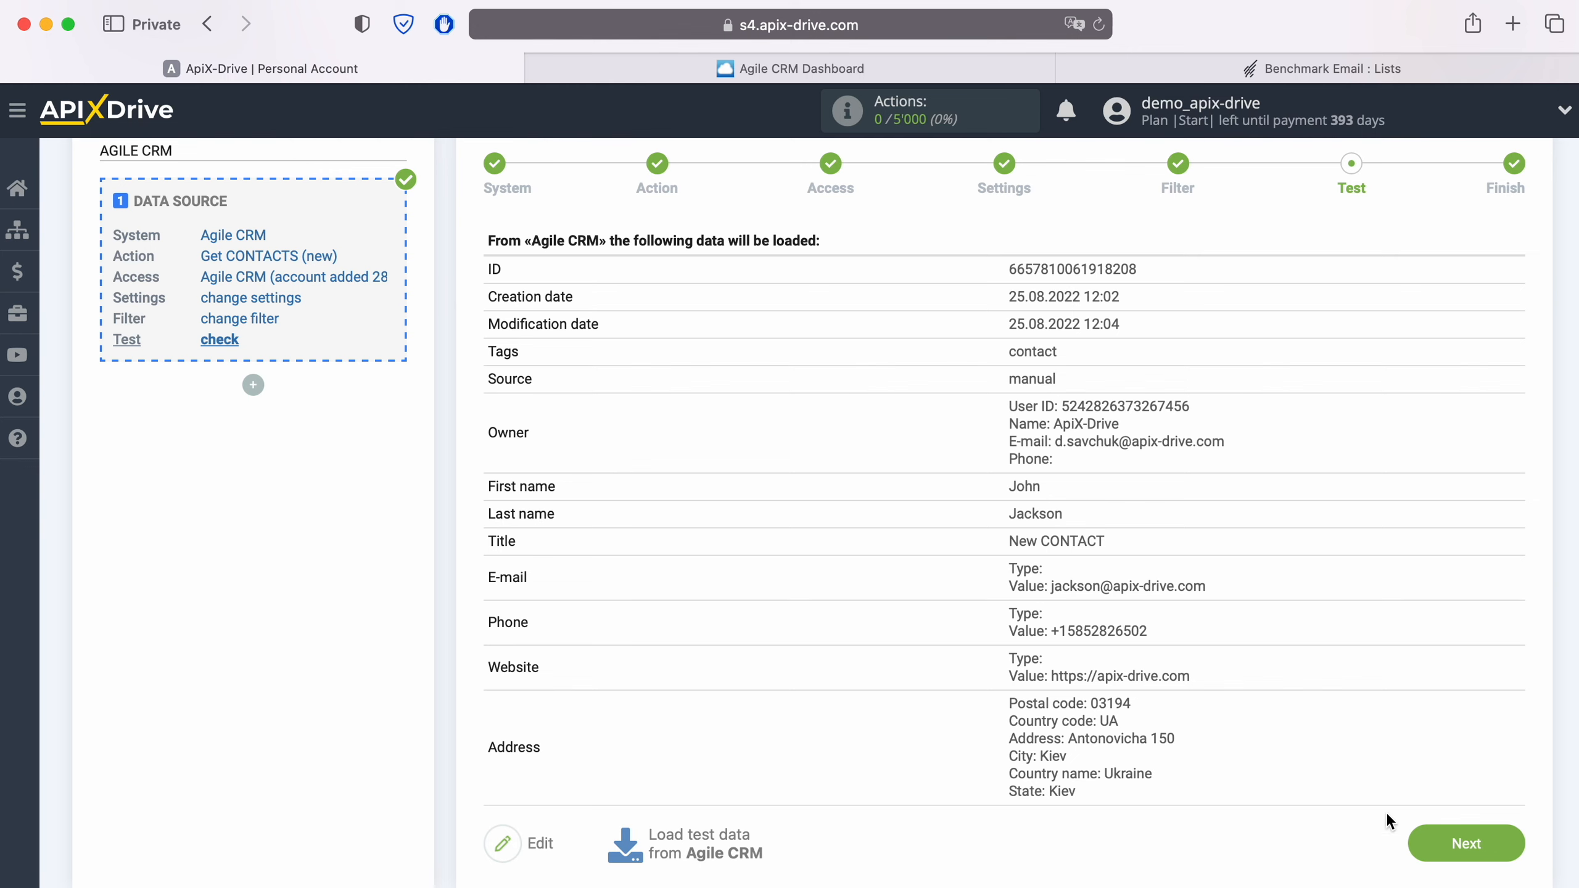
{"action": "left_click", "coordinate": [1502, 832]}
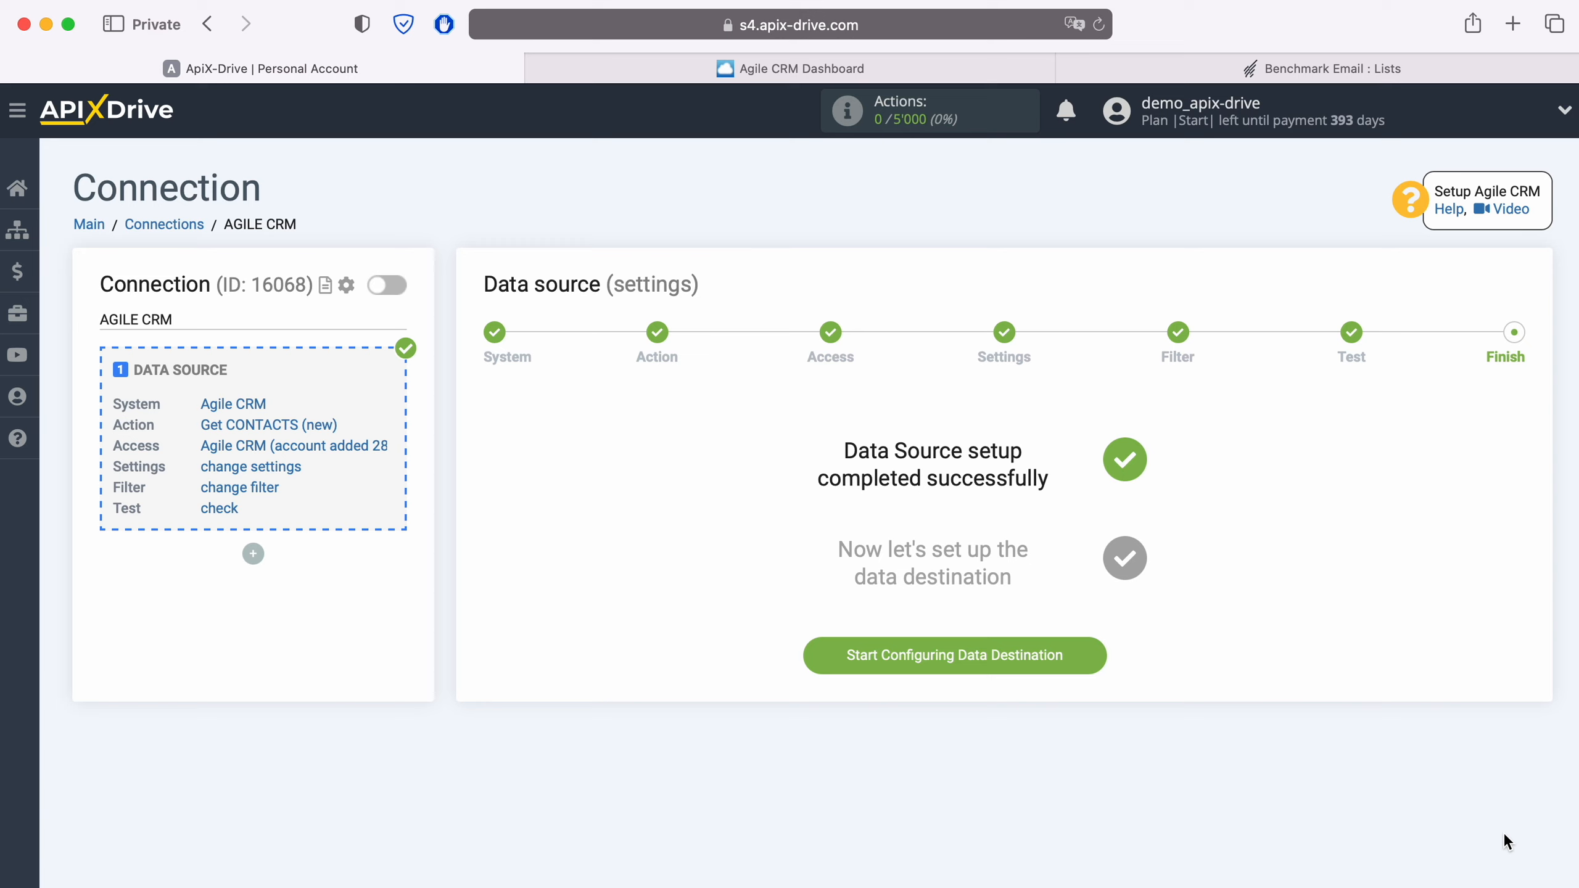
Choose Benchmark Email as the data destination system
{"action": "left_click", "coordinate": [1094, 655]}
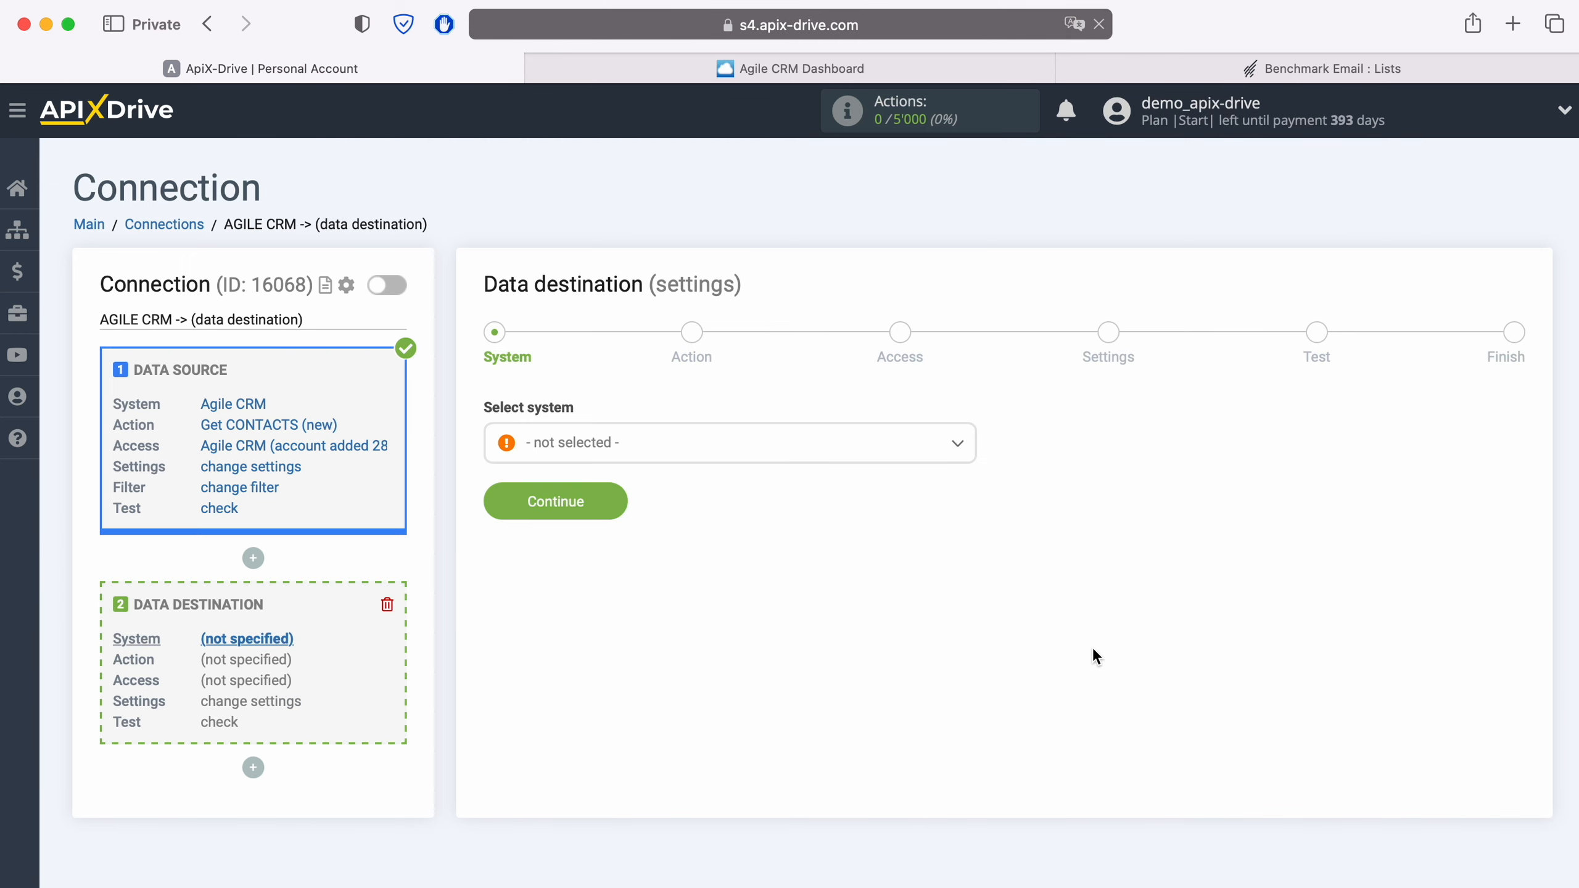
{"action": "left_click", "coordinate": [724, 446]}
{"action": "scroll", "coordinate": [749, 600], "scroll_direction": "down", "scroll_amount": 5}
{"action": "scroll", "coordinate": [747, 600], "scroll_direction": "down", "scroll_amount": 4}
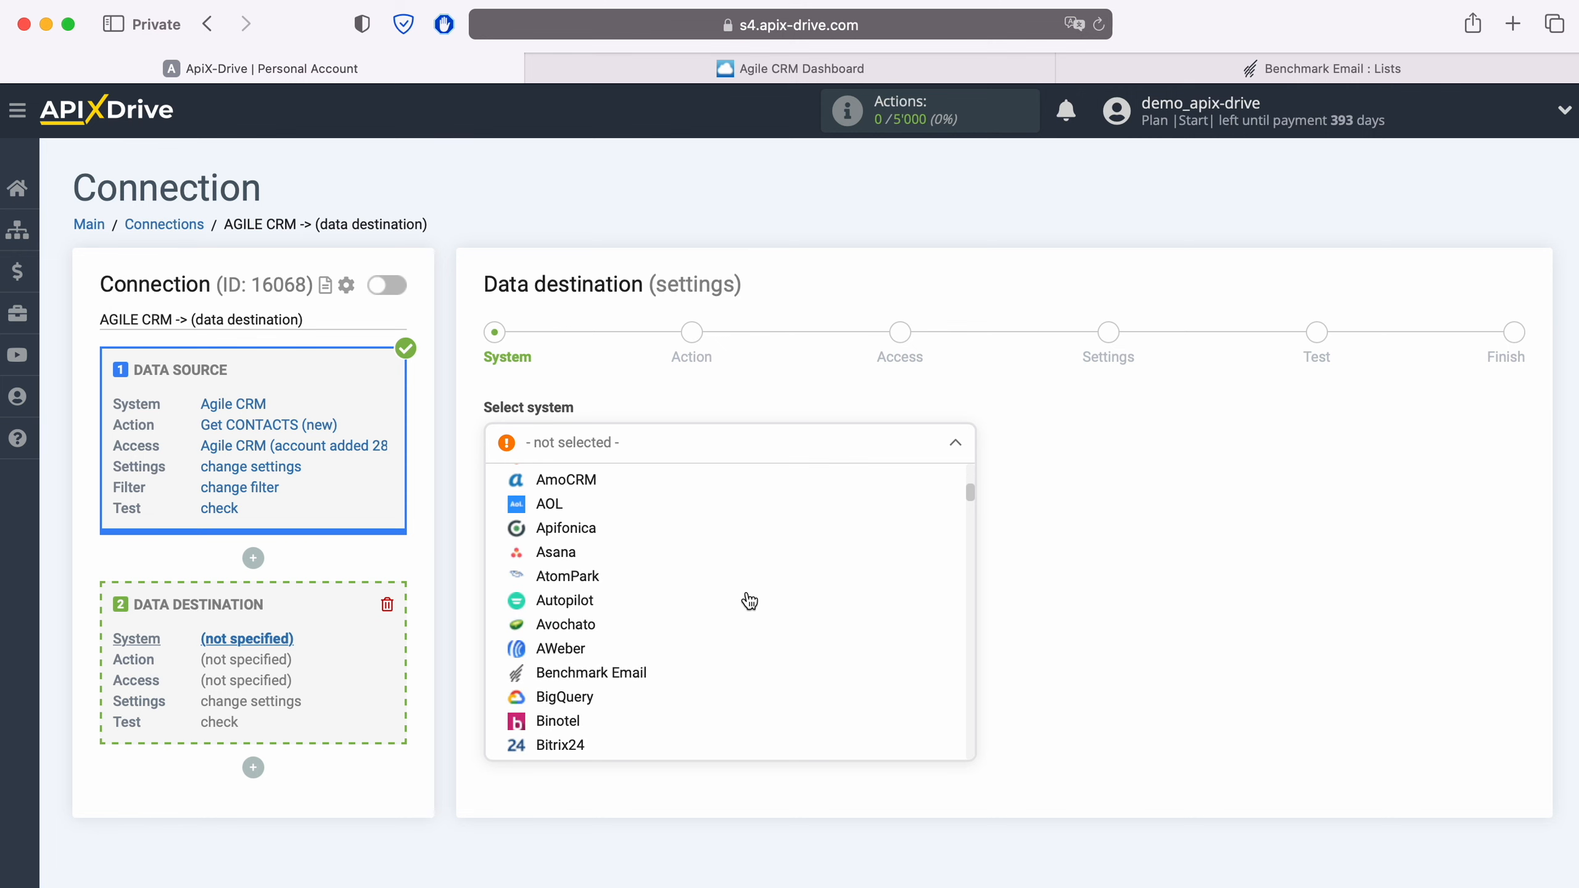
{"action": "left_click", "coordinate": [613, 680]}
{"action": "left_click", "coordinate": [612, 503]}
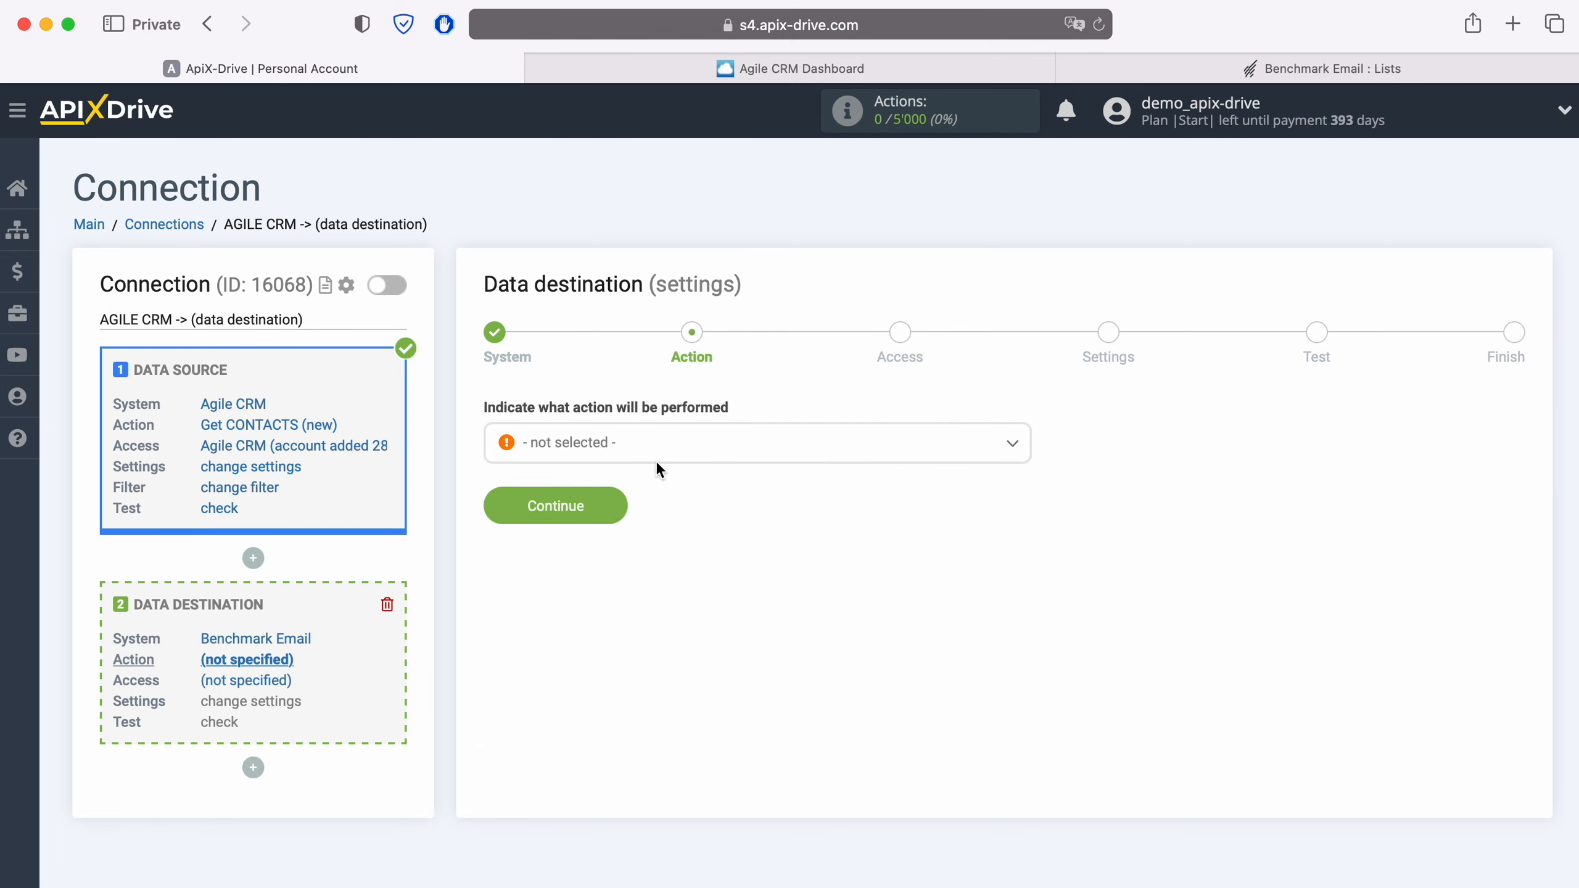
Set the destination action to Add CONTACT and begin connecting a Benchmark Email account
{"action": "left_click", "coordinate": [686, 444]}
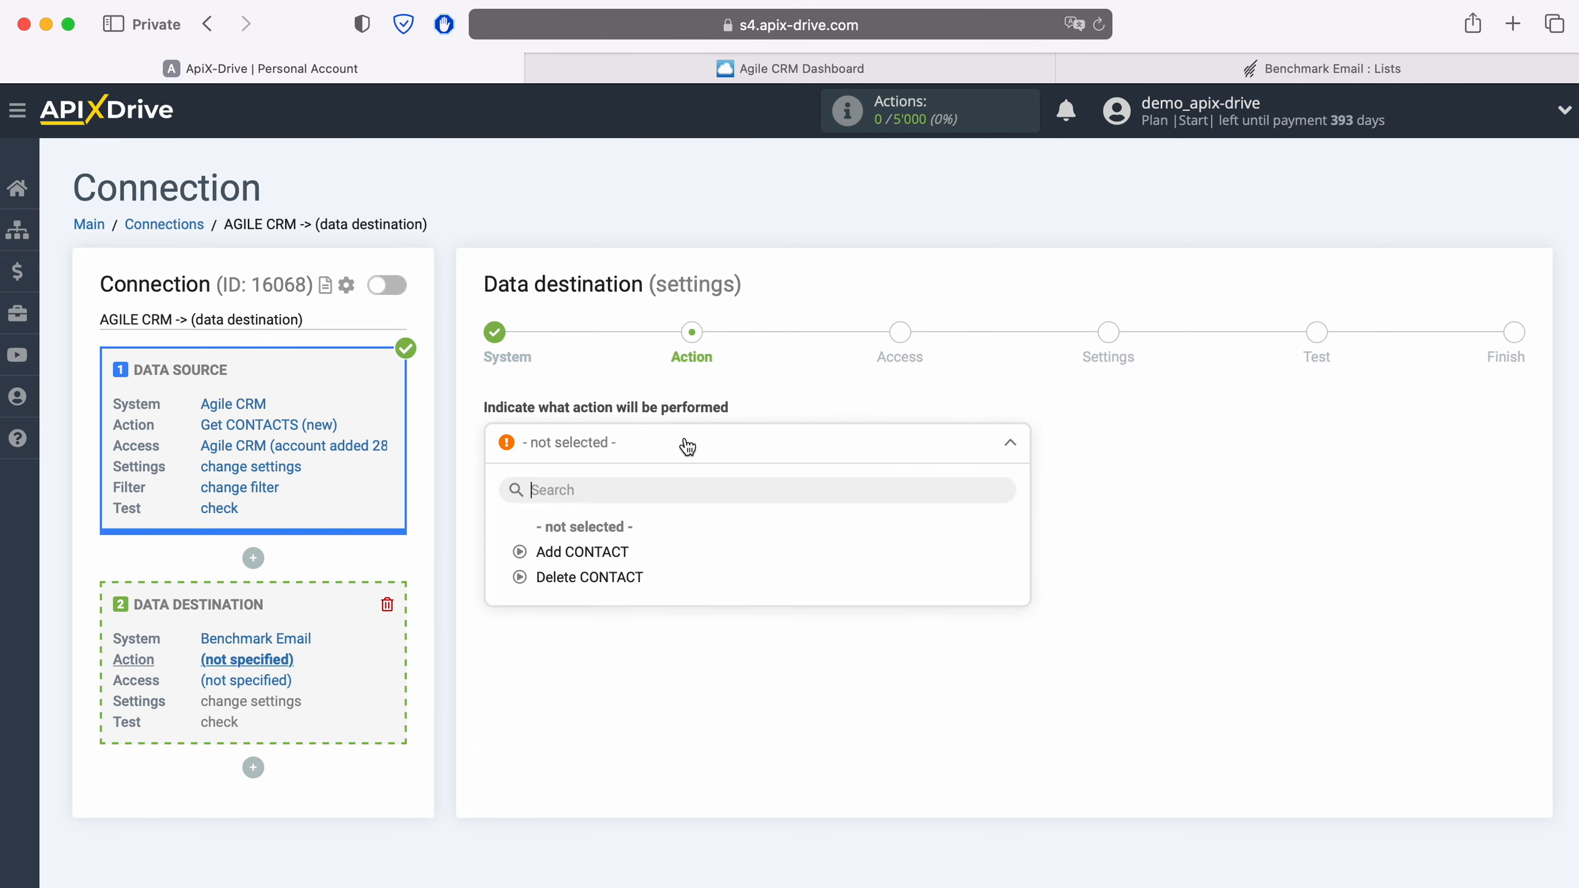
{"action": "left_click", "coordinate": [616, 553]}
{"action": "left_click", "coordinate": [616, 516]}
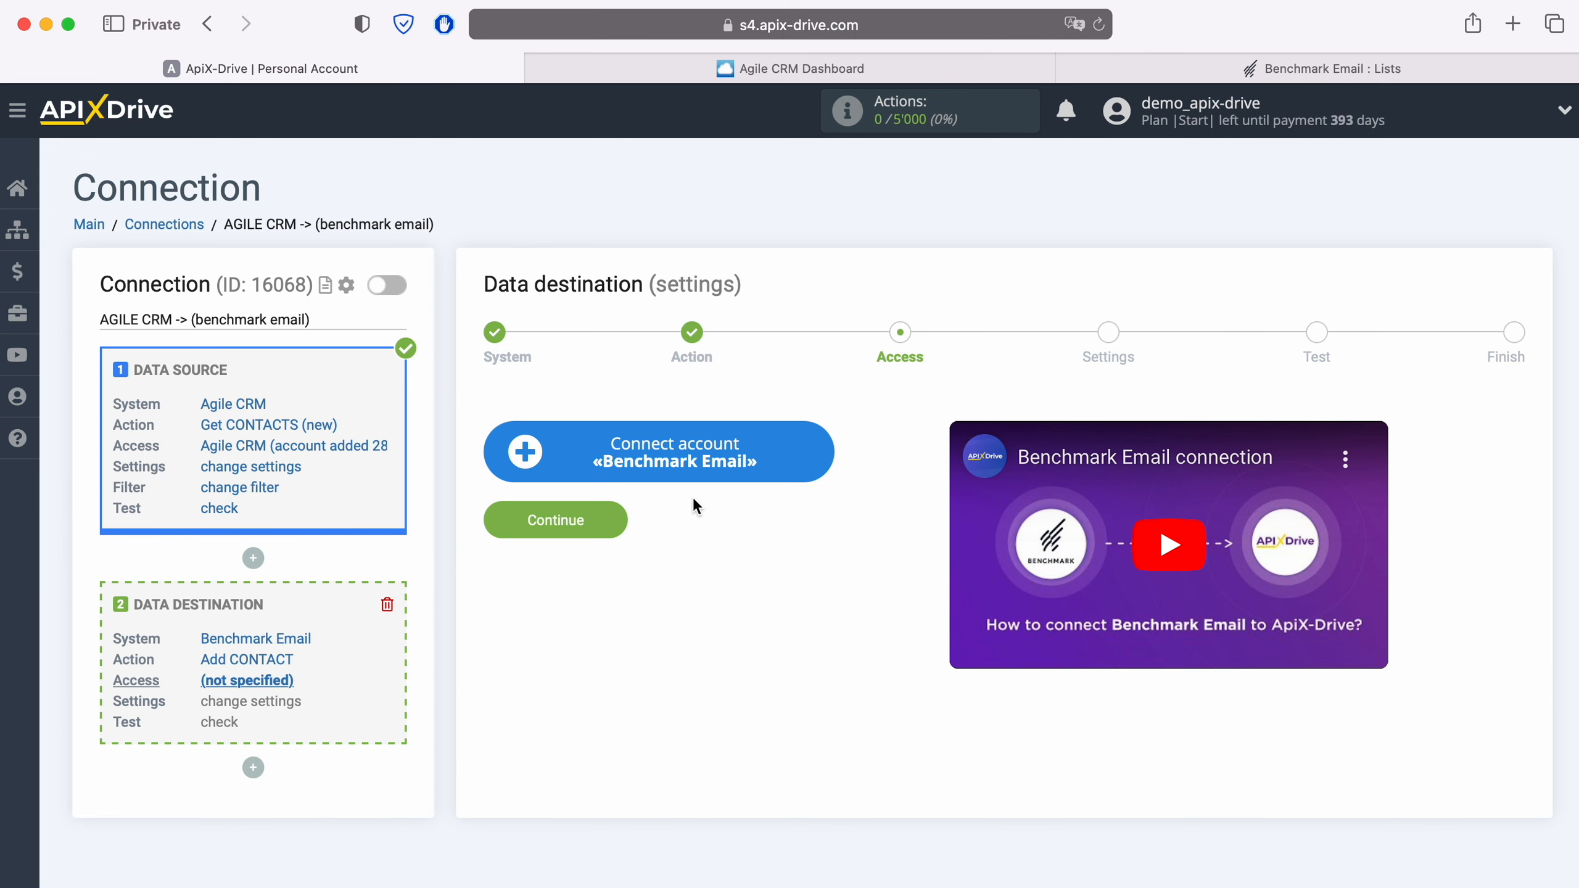
{"action": "left_click", "coordinate": [814, 458]}
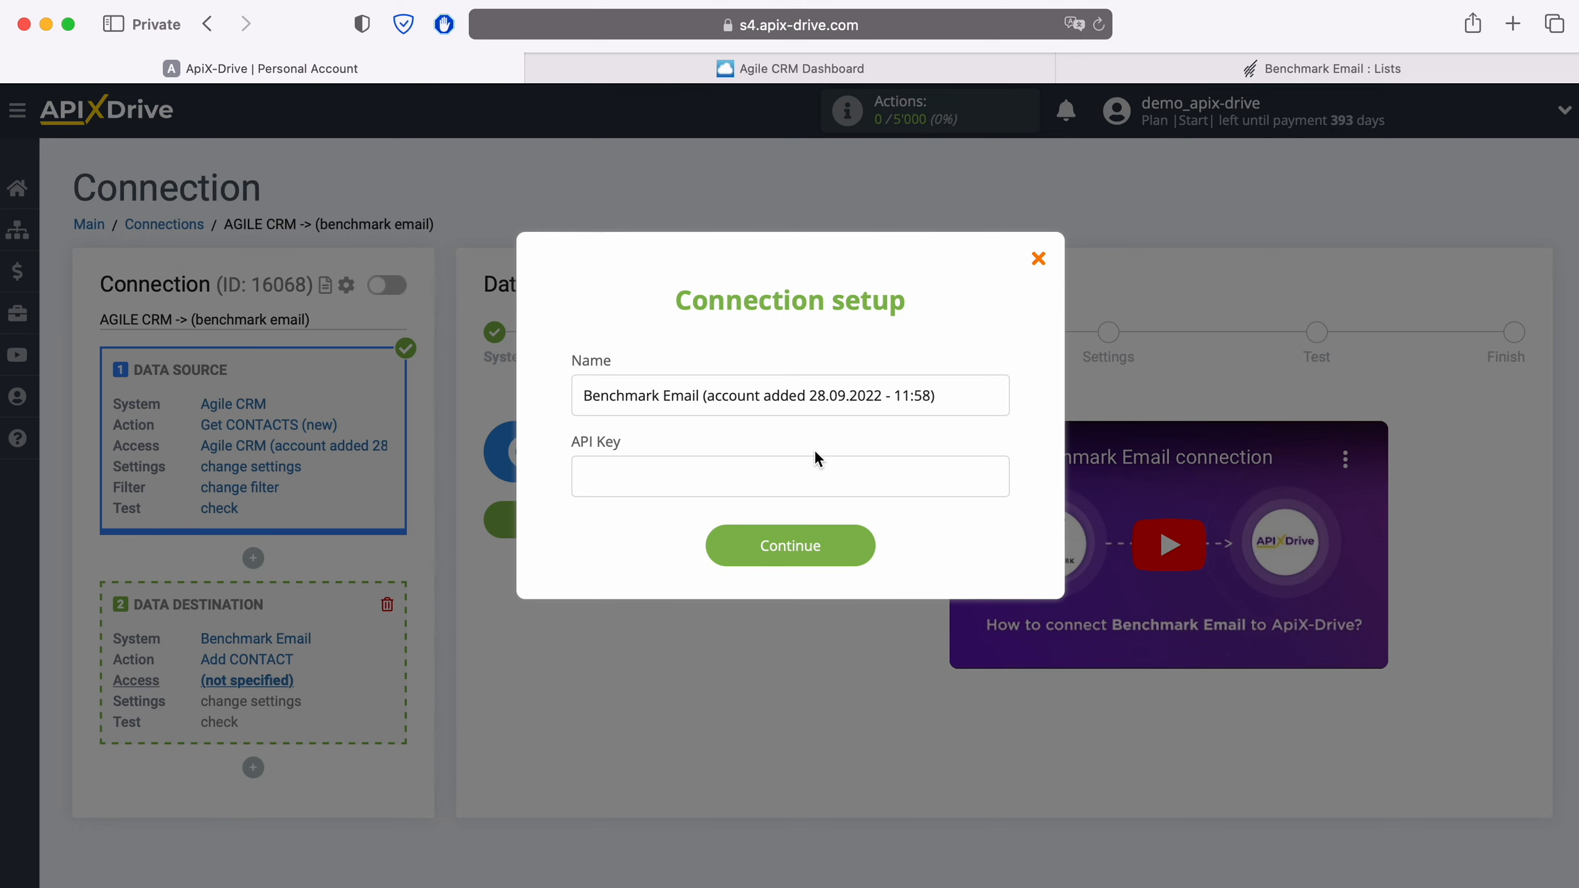
{"action": "left_click", "coordinate": [1256, 69]}
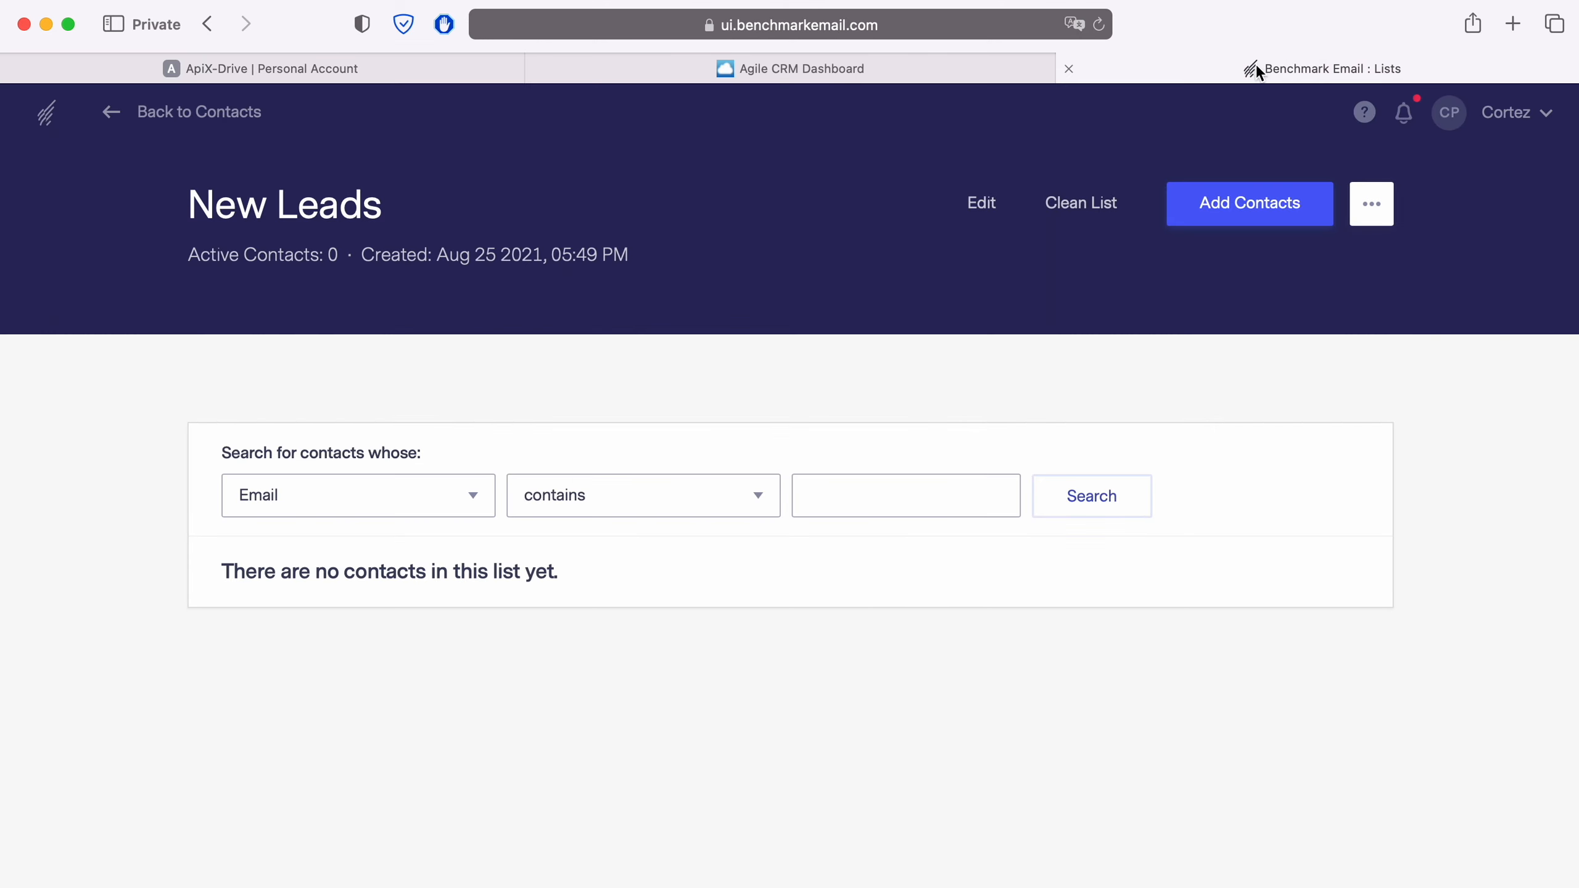
Copy the API key from Benchmark Email's Integrations > API Key page
{"action": "left_click", "coordinate": [1543, 116]}
{"action": "left_click", "coordinate": [1408, 456]}
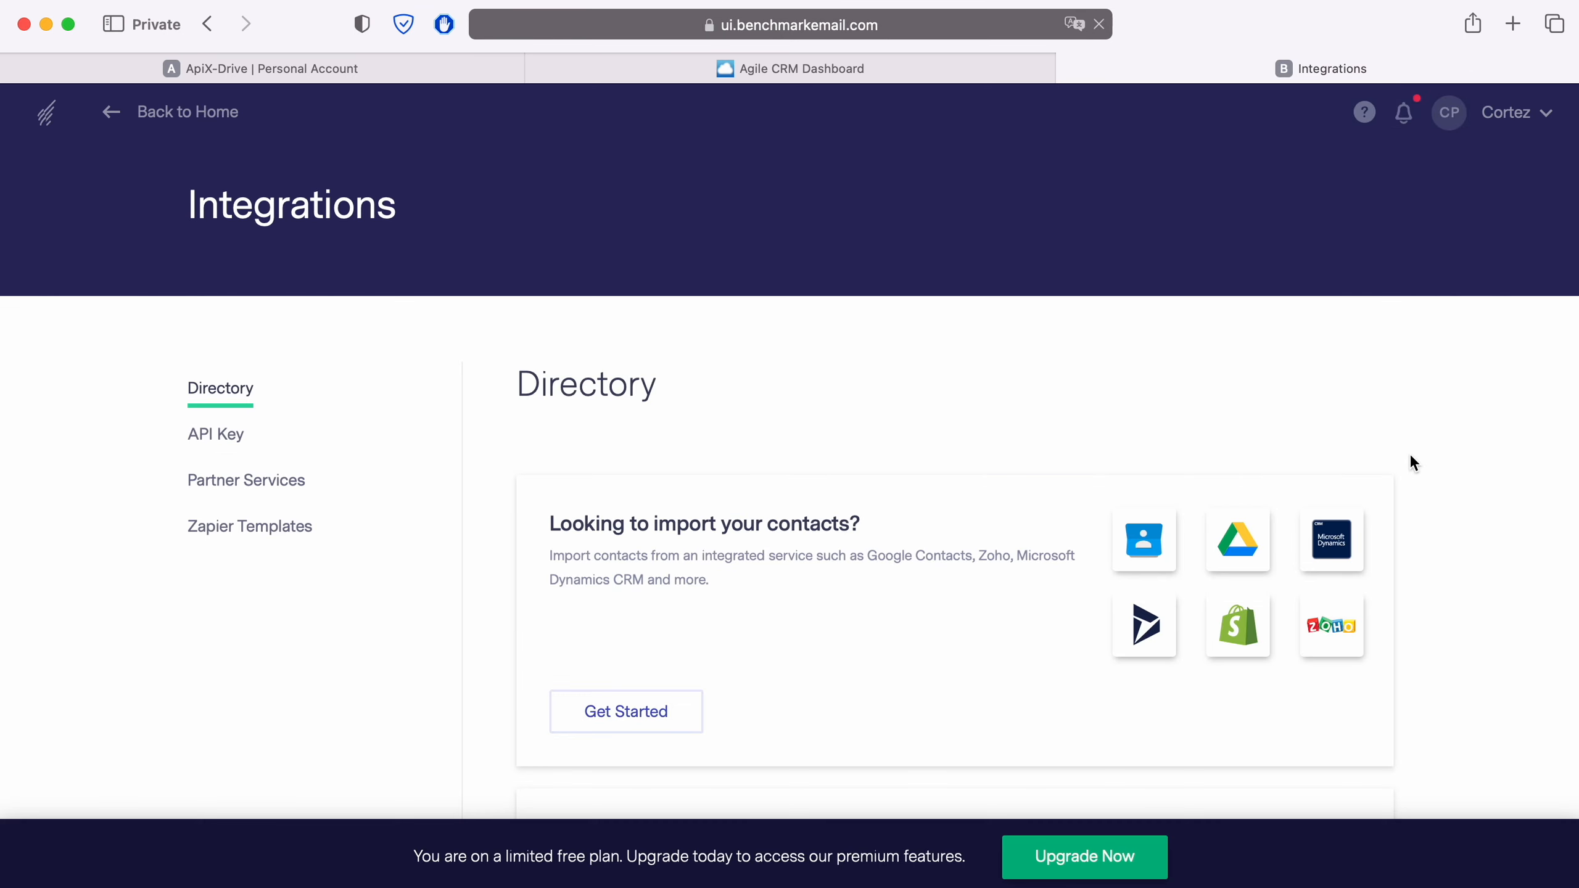
{"action": "left_click", "coordinate": [241, 442]}
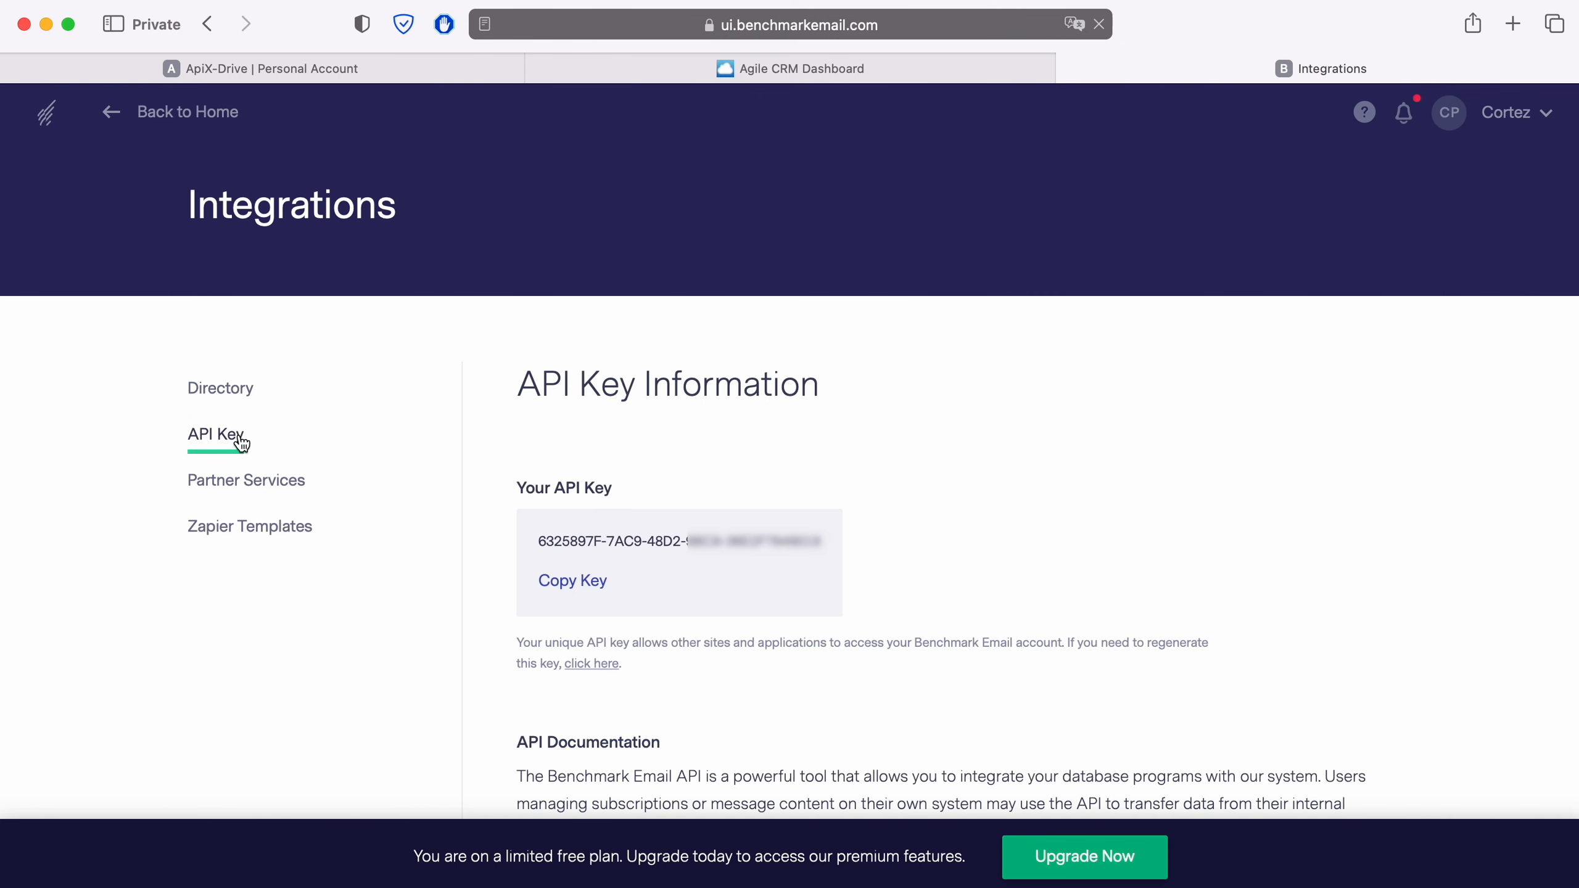
{"action": "left_click", "coordinate": [563, 585]}
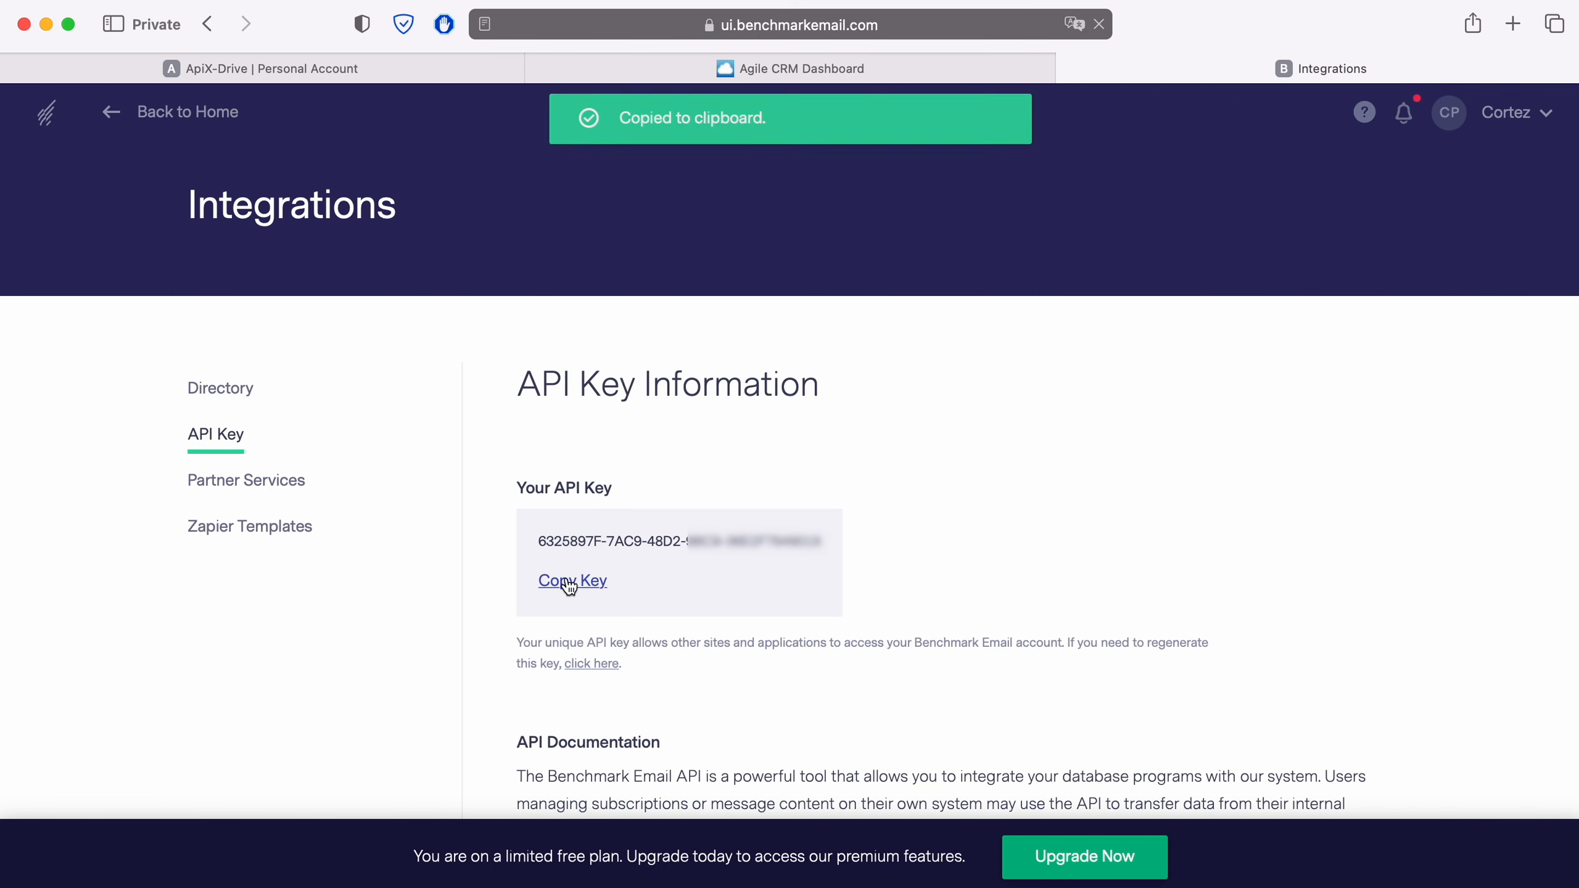
{"action": "left_click", "coordinate": [335, 70]}
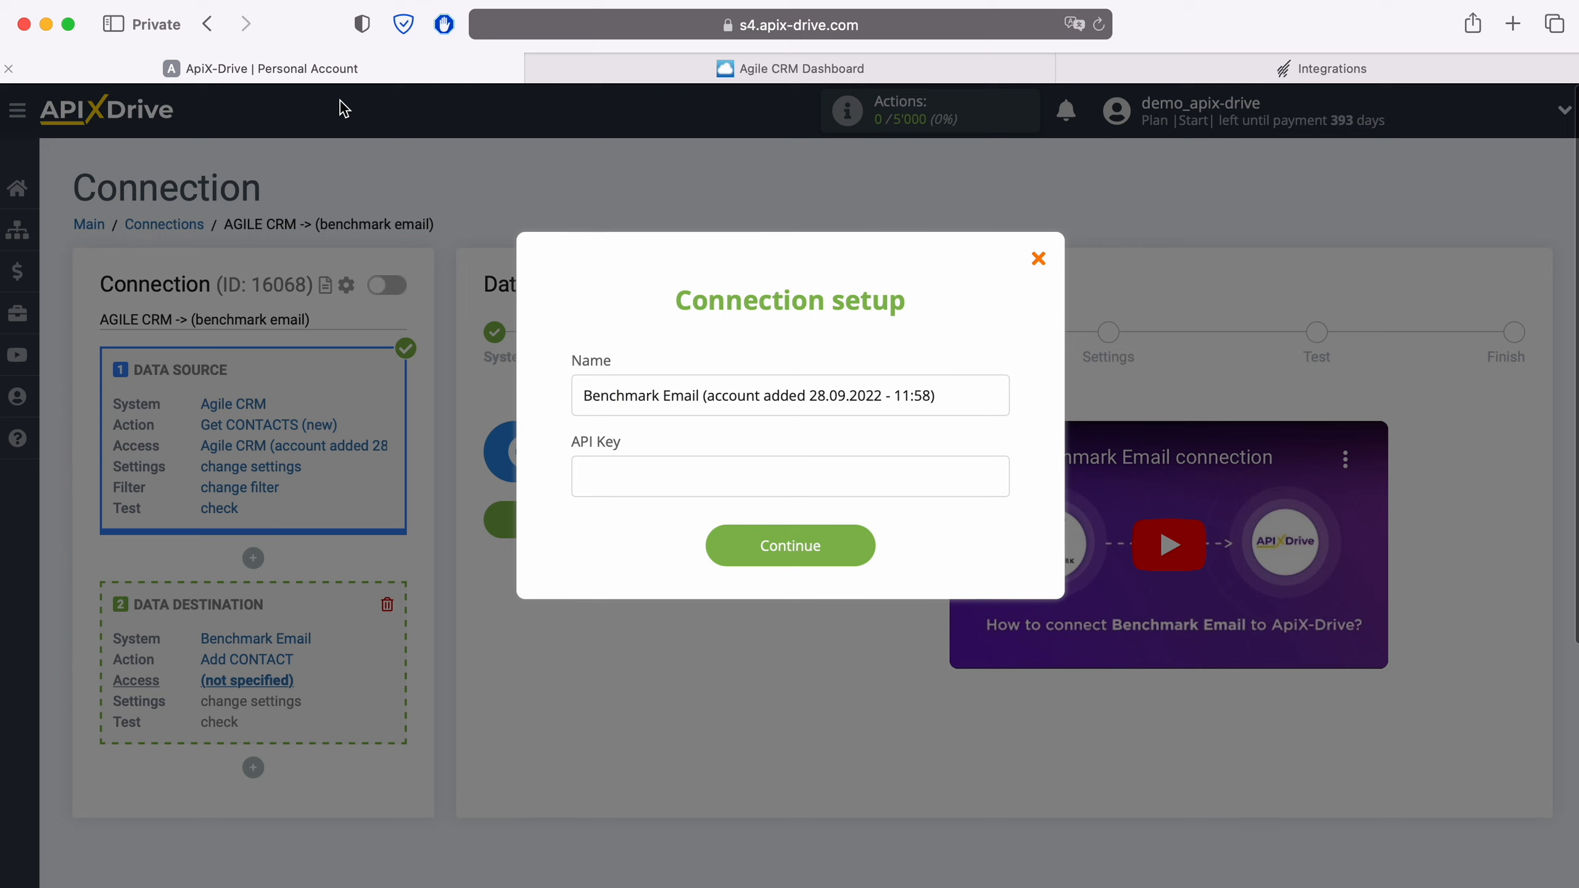
Paste the Benchmark Email API key, save the account, and select it as the login
{"action": "right_click", "coordinate": [589, 468]}
{"action": "left_click", "coordinate": [633, 533]}
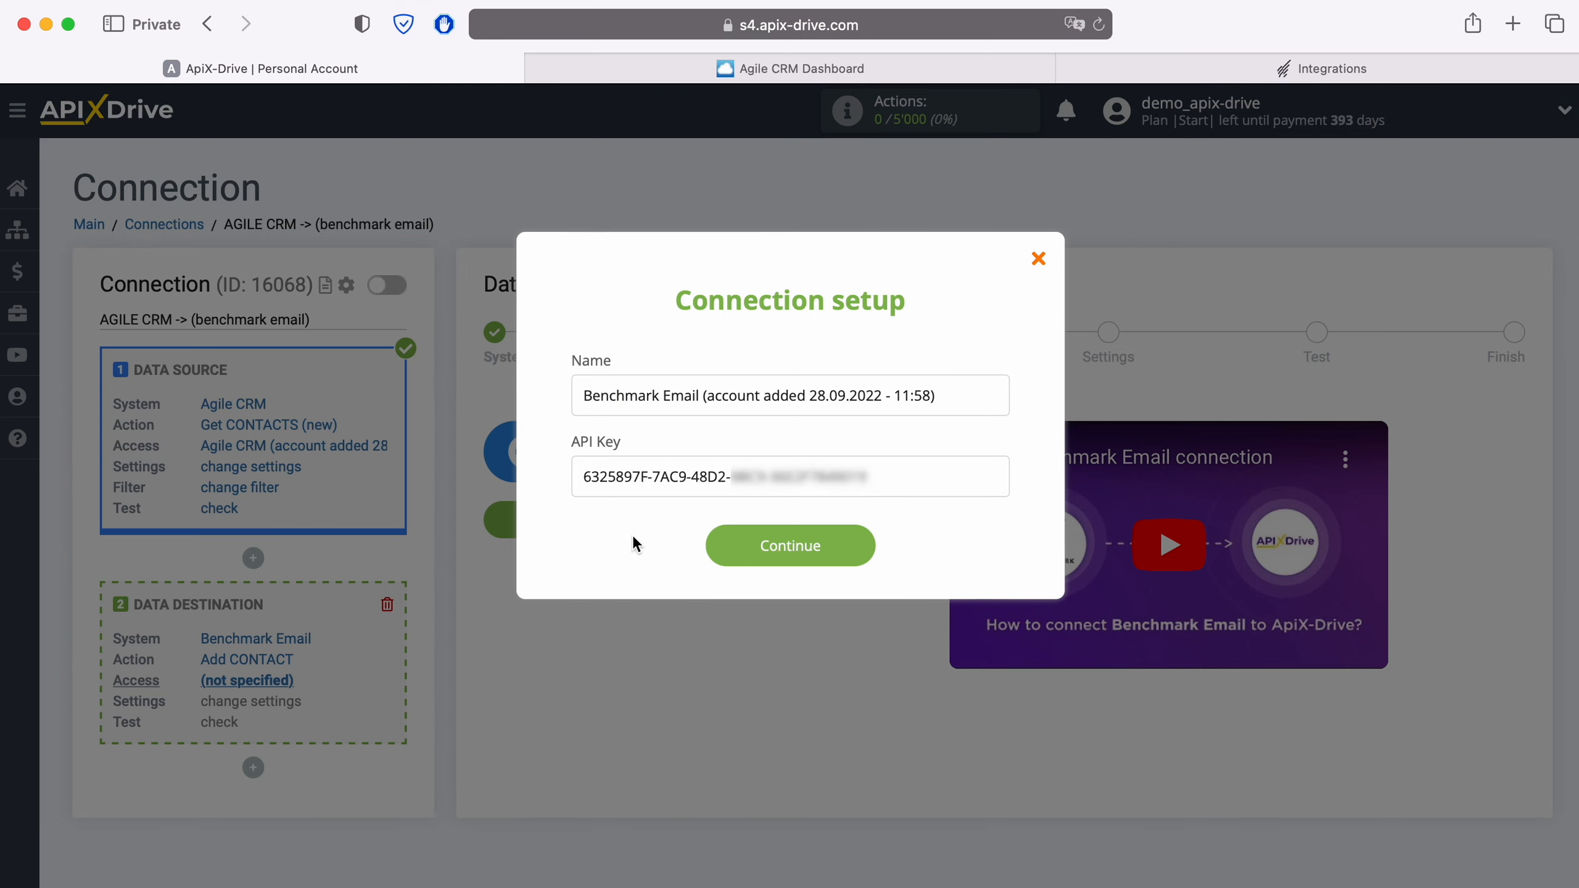
{"action": "left_click", "coordinate": [868, 546]}
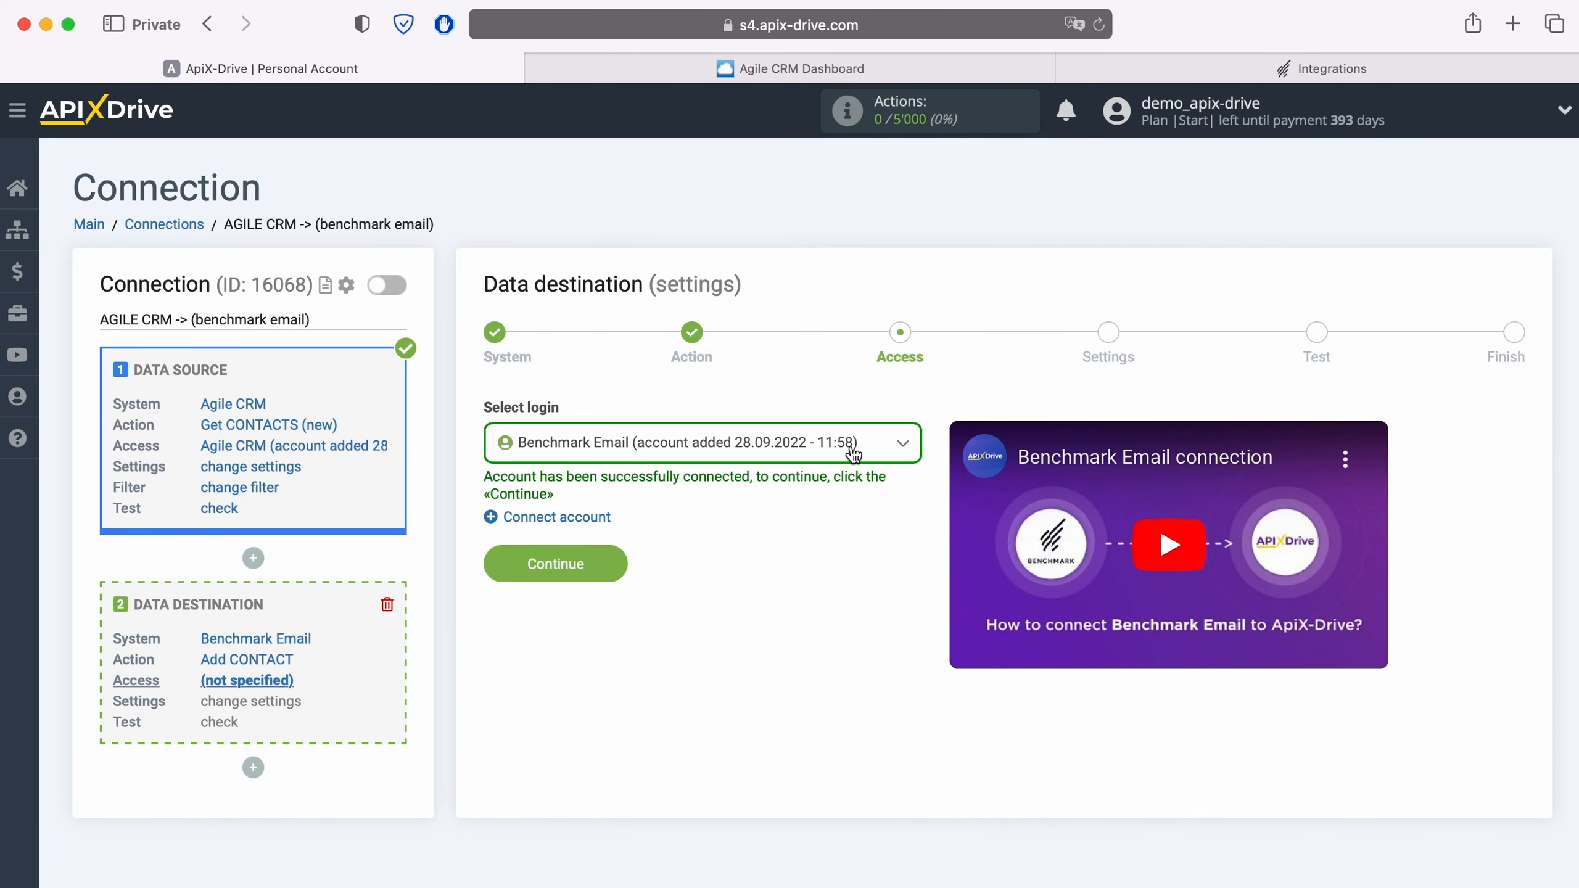
{"action": "left_click", "coordinate": [852, 452]}
{"action": "left_click", "coordinate": [800, 577]}
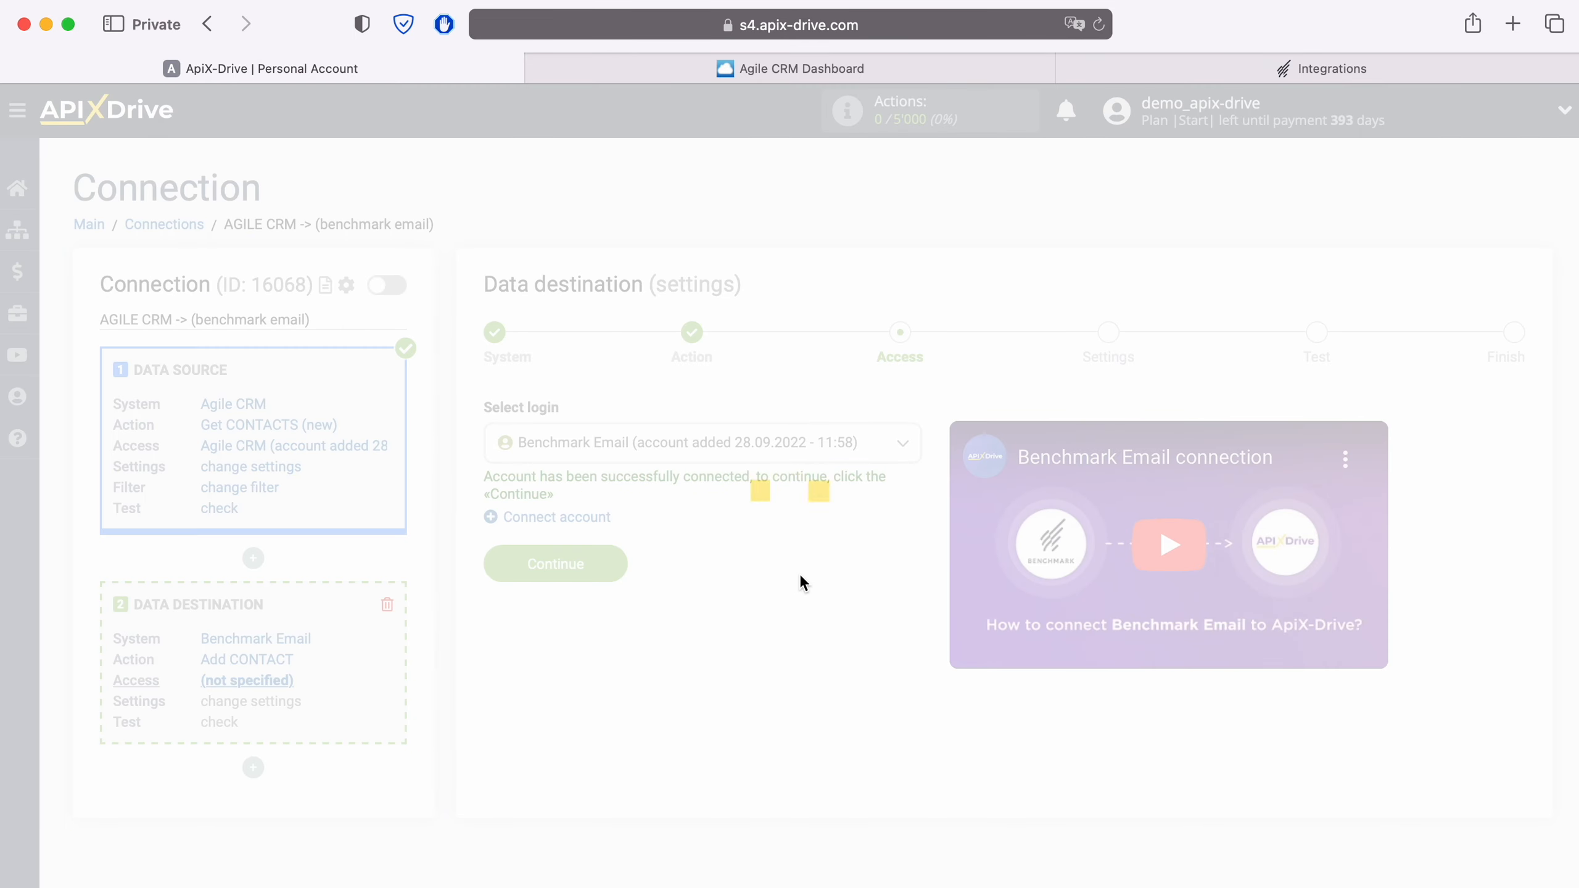
{"action": "left_click", "coordinate": [619, 565]}
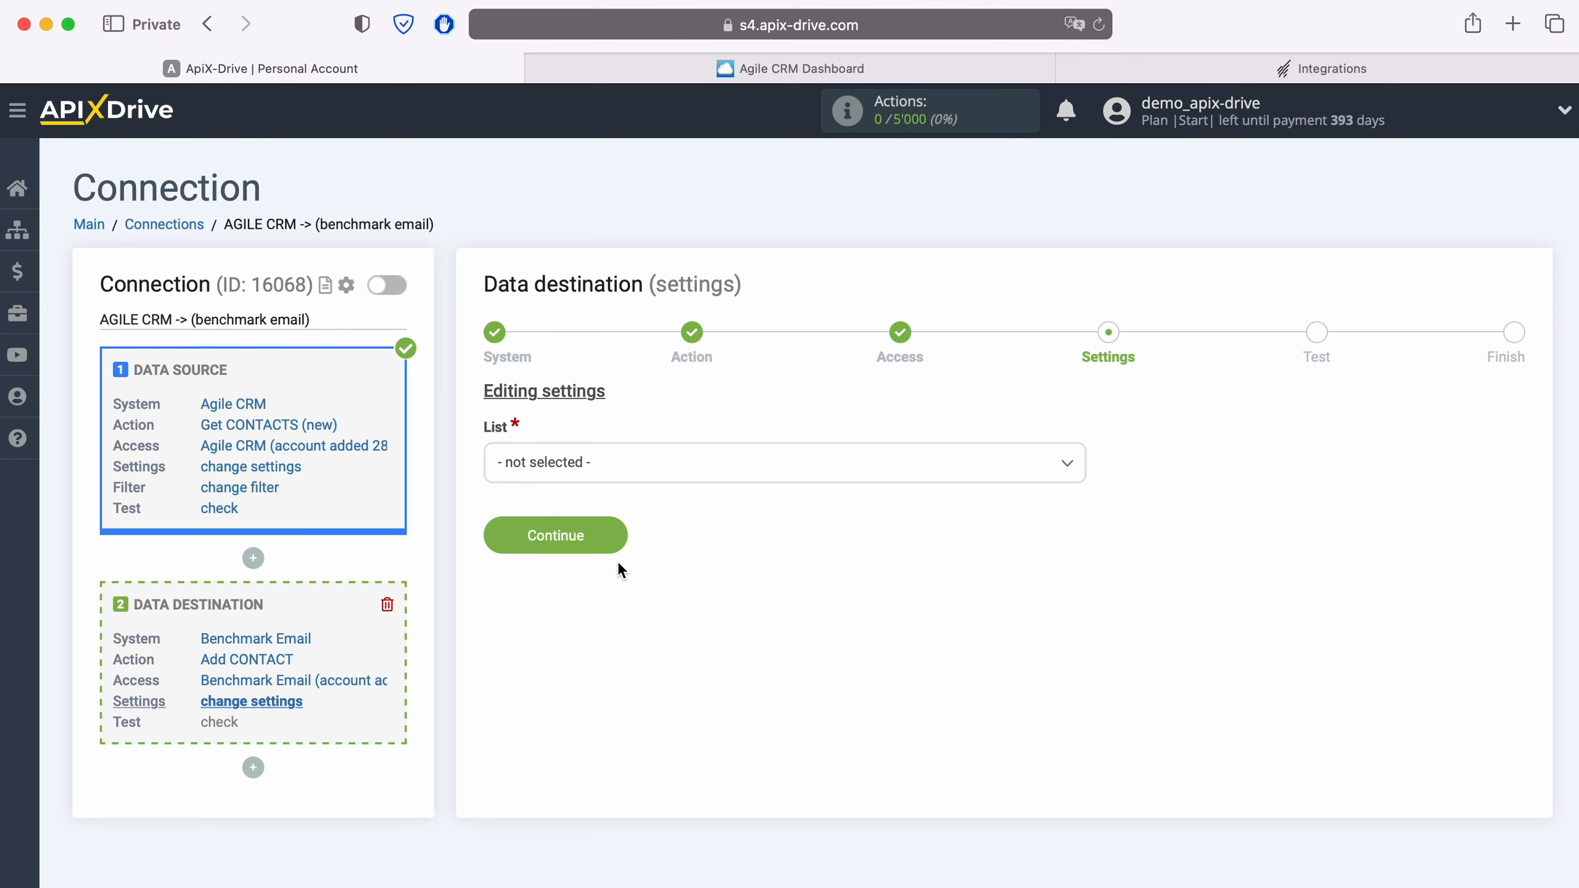
Choose the New Leads list and map the Agile CRM contact e-mail value into E-mail
{"action": "left_click", "coordinate": [617, 463]}
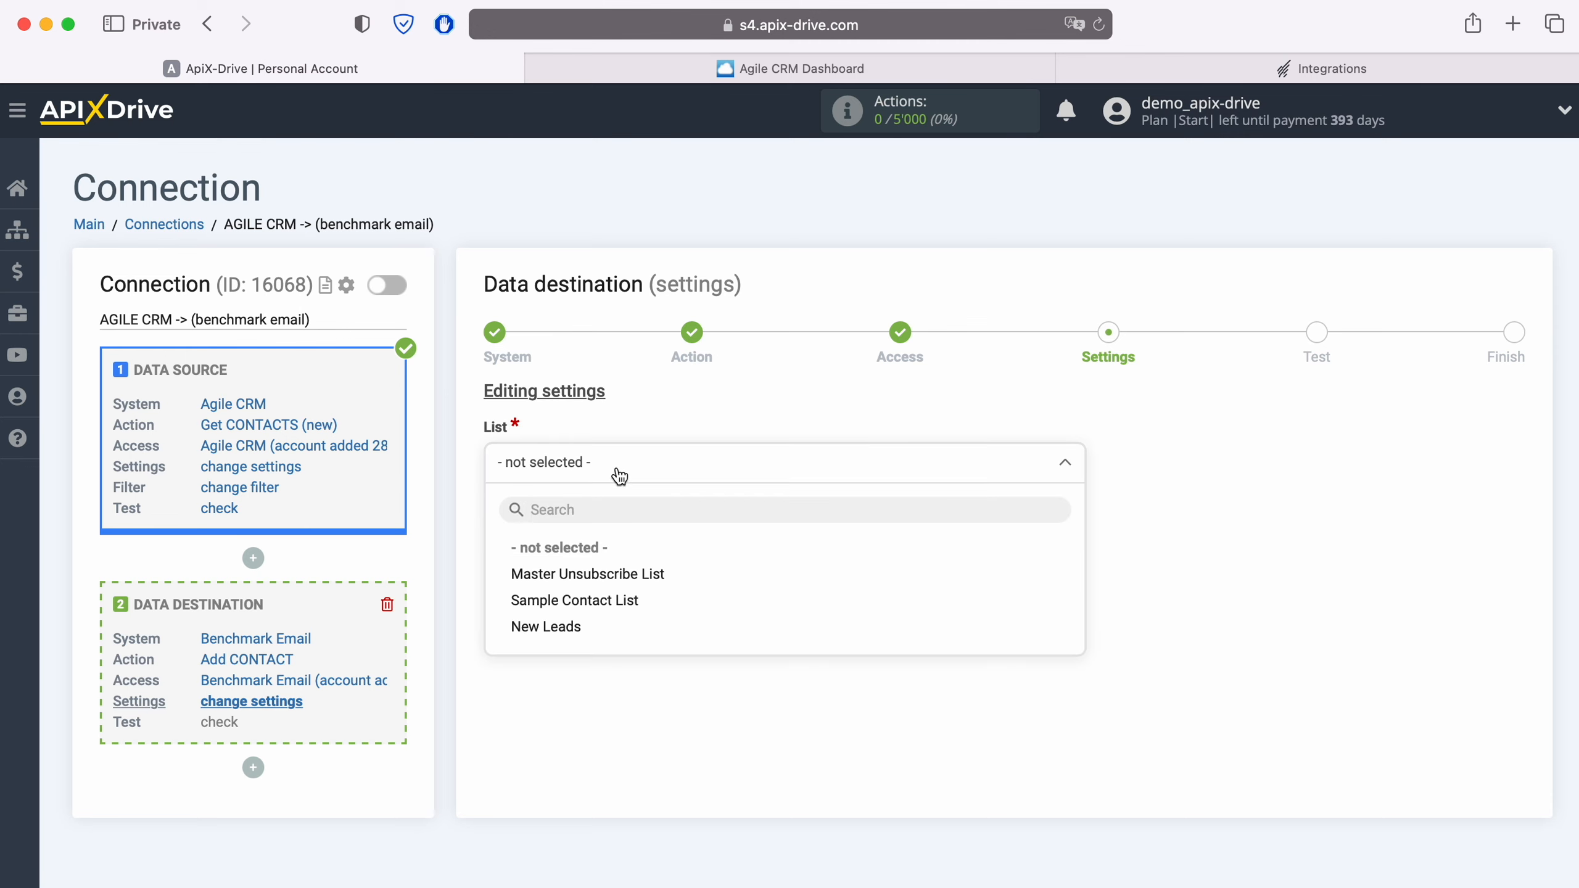
{"action": "left_click", "coordinate": [576, 628]}
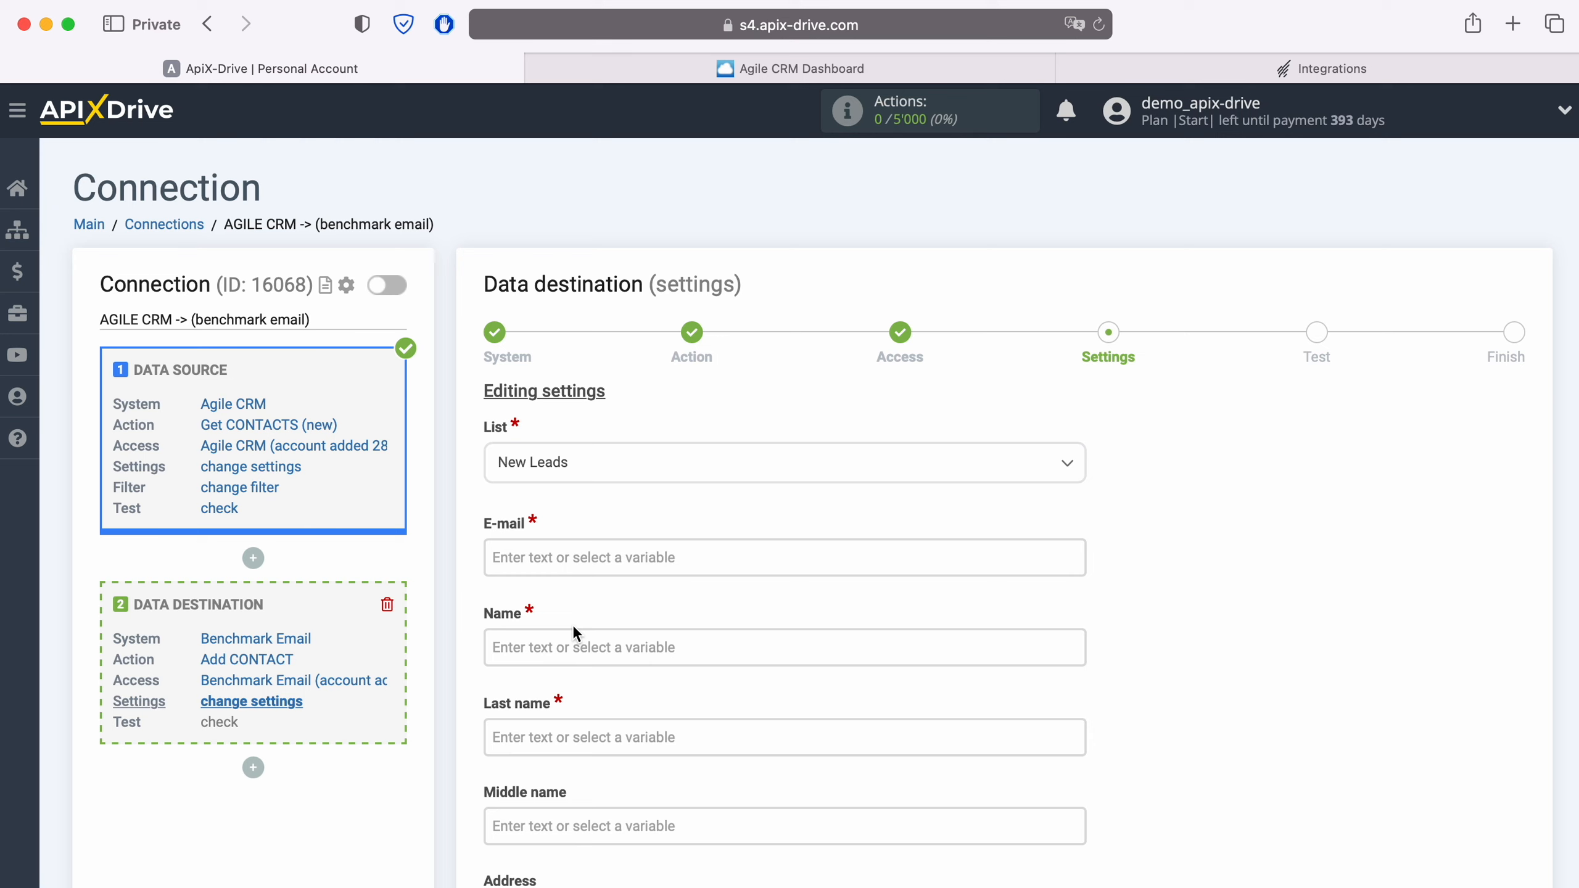
{"action": "left_click", "coordinate": [563, 558]}
{"action": "scroll", "coordinate": [904, 484], "scroll_direction": "down", "scroll_amount": 5}
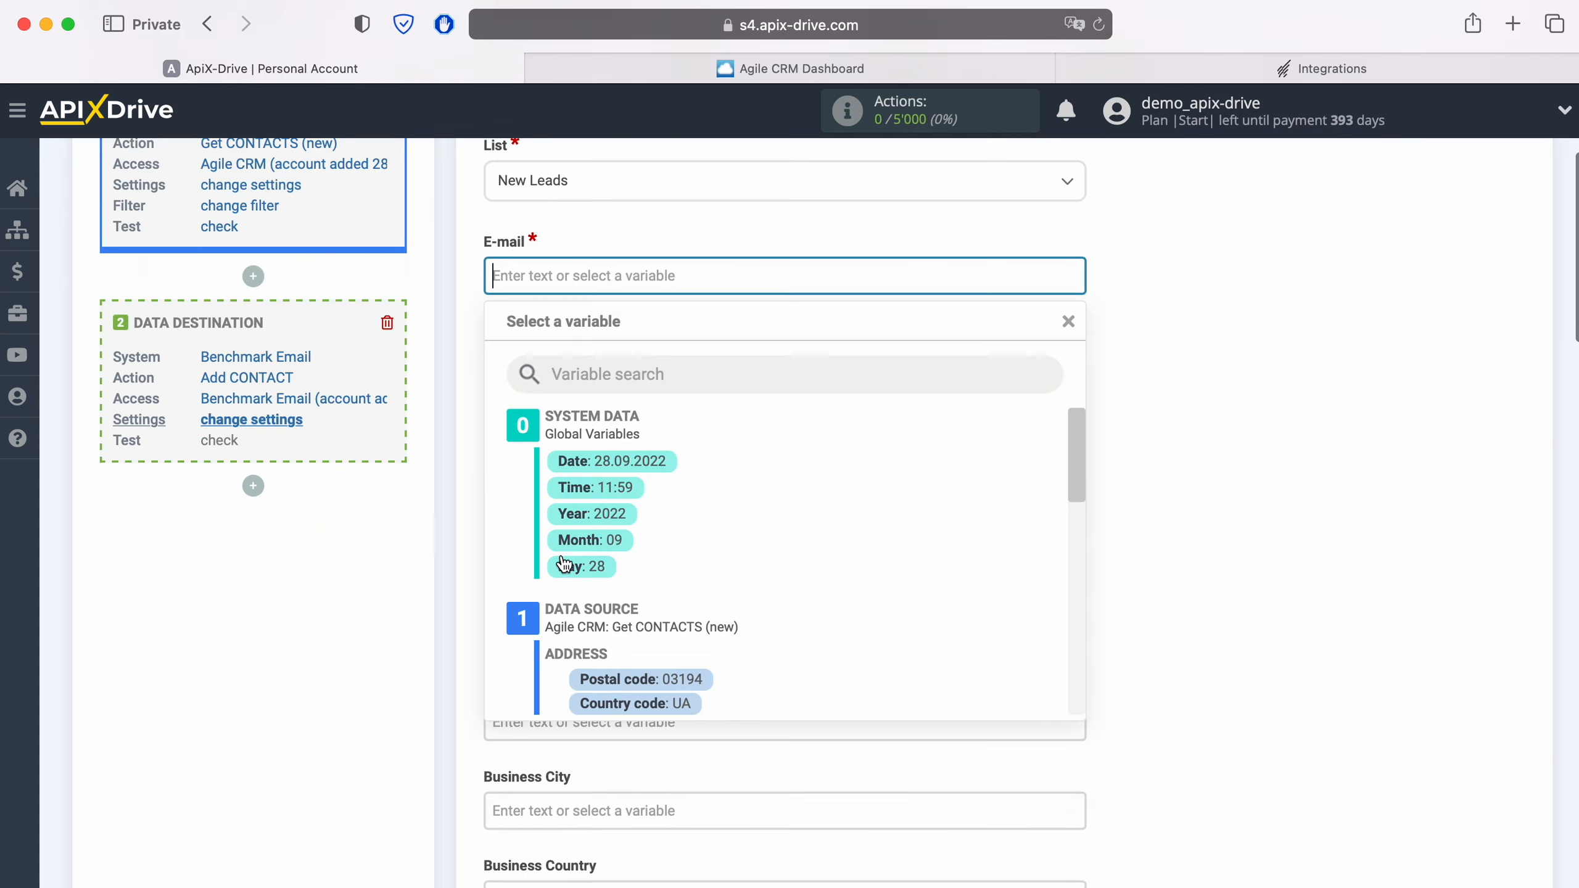
{"action": "scroll", "coordinate": [904, 484], "scroll_direction": "down", "scroll_amount": 3}
{"action": "scroll", "coordinate": [904, 484], "scroll_direction": "down", "scroll_amount": 3}
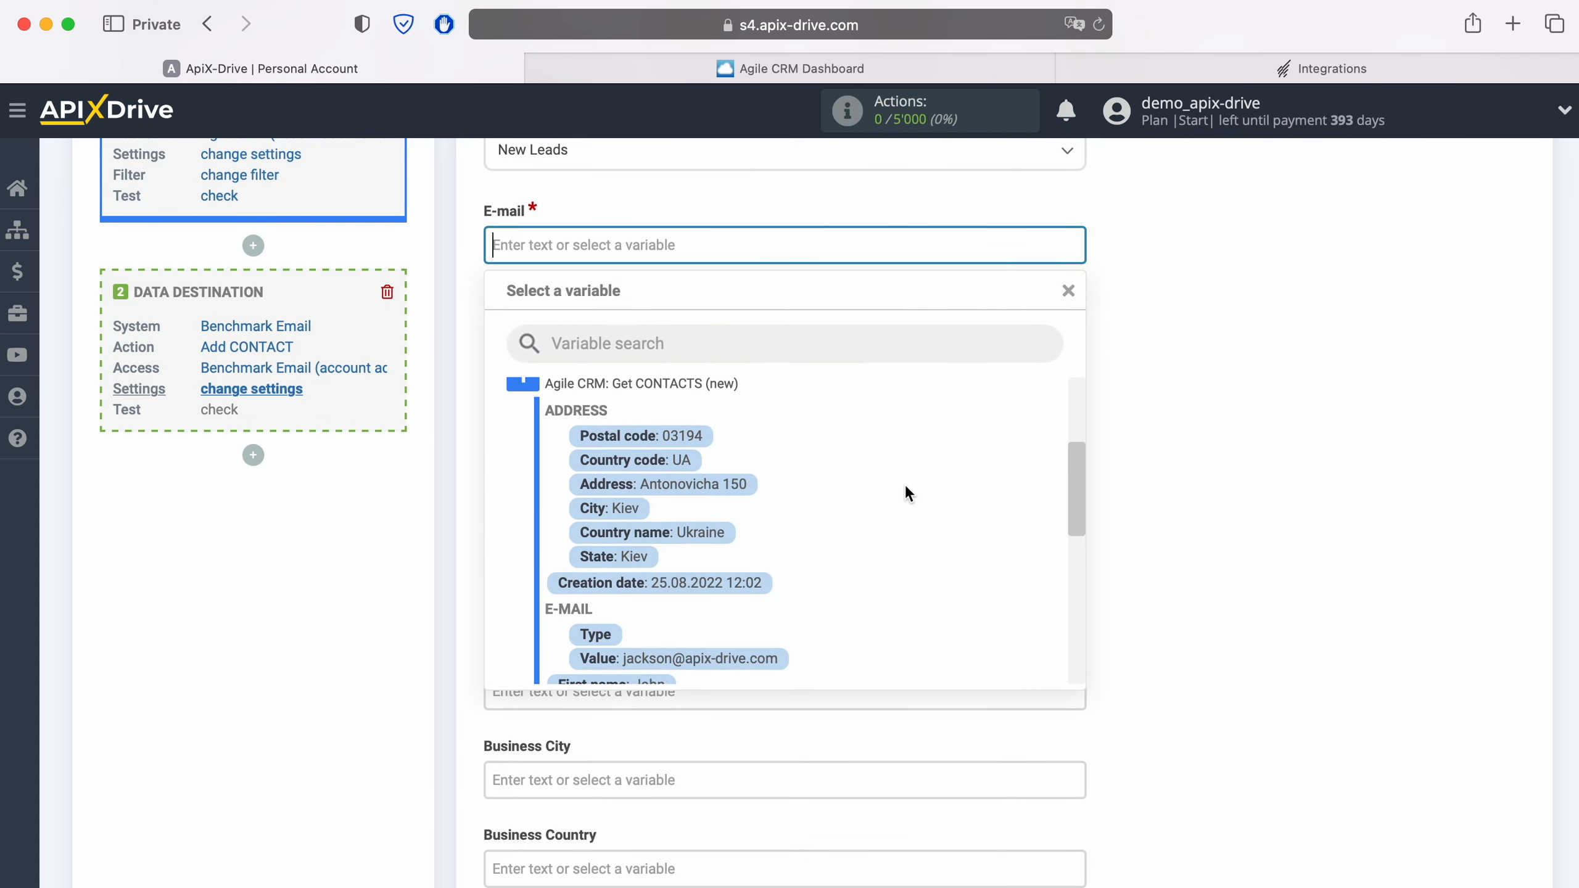
{"action": "left_click", "coordinate": [737, 575]}
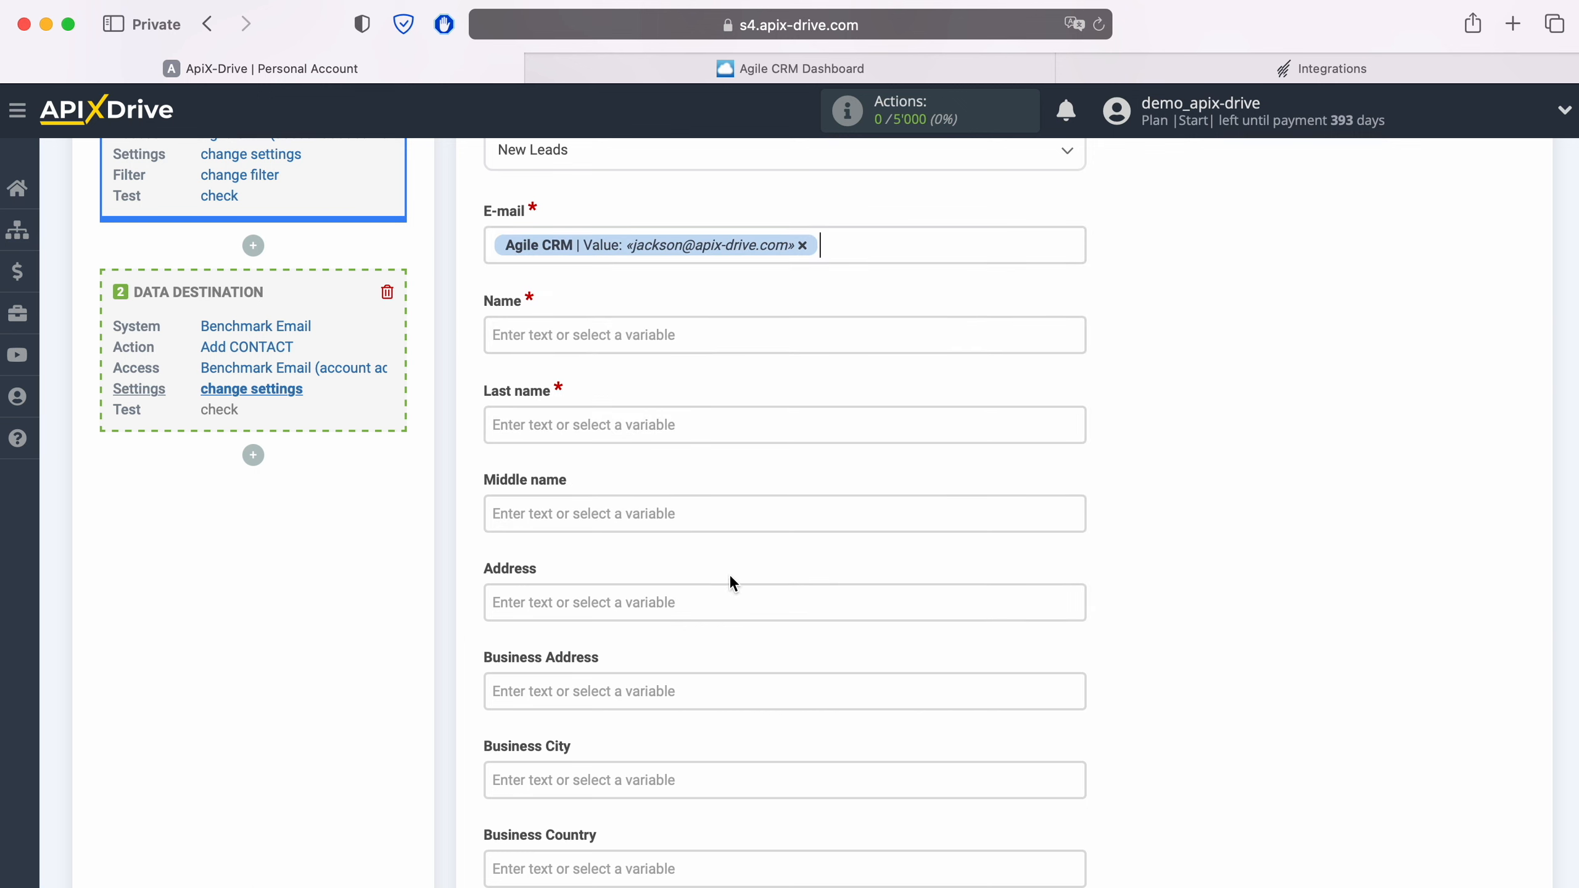
Map Agile CRM's First name into Name and Last name into Last name
{"action": "left_click", "coordinate": [597, 336]}
{"action": "scroll", "coordinate": [746, 557], "scroll_direction": "down", "scroll_amount": 5}
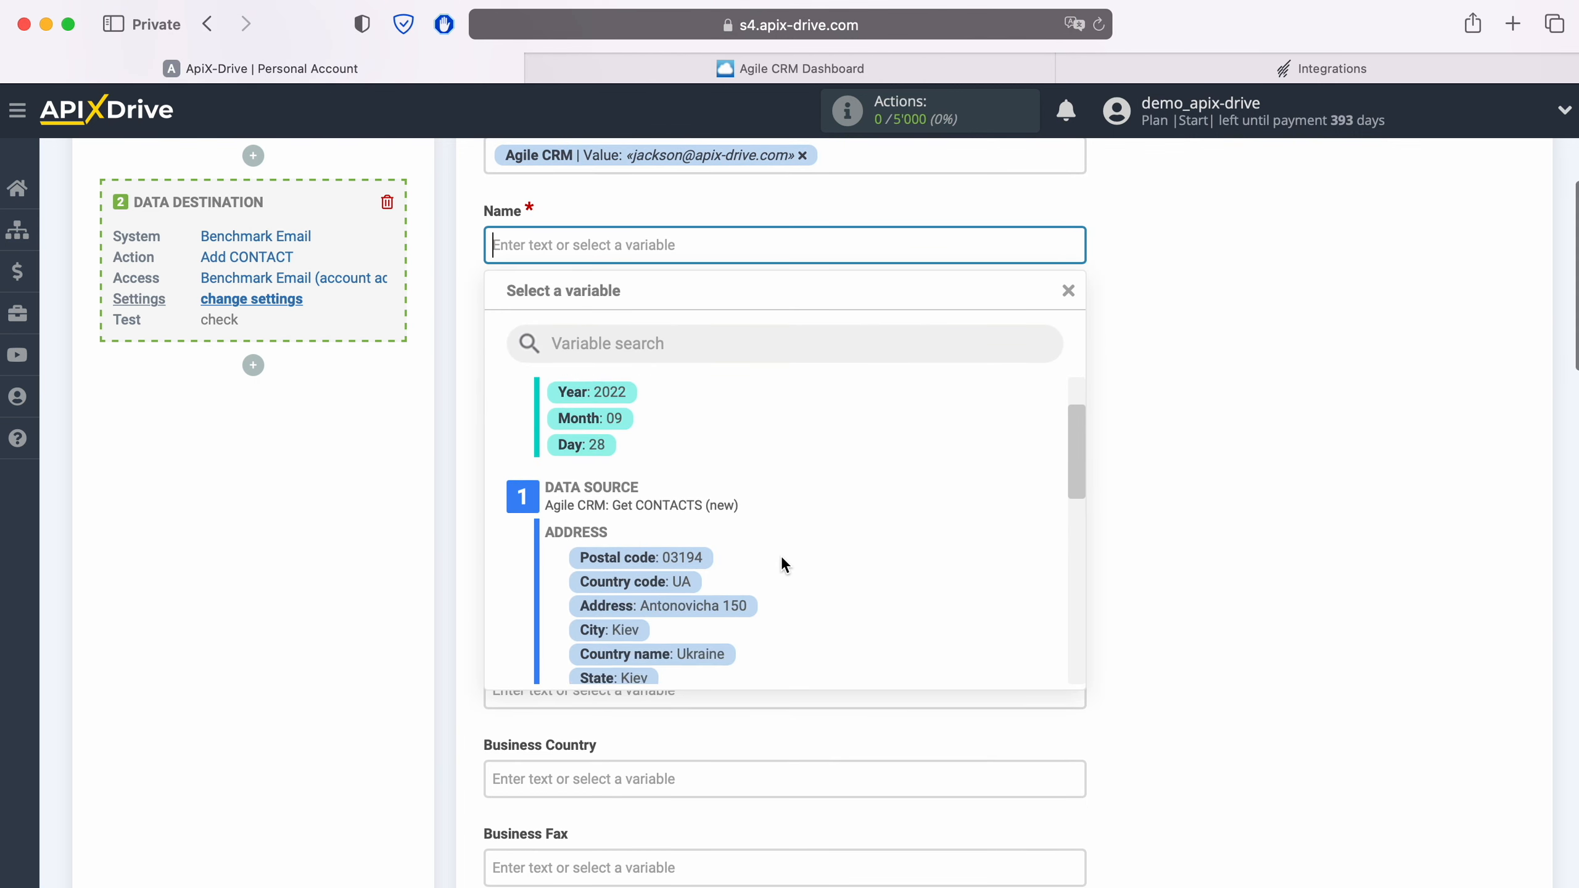
{"action": "scroll", "coordinate": [808, 548], "scroll_direction": "down", "scroll_amount": 3}
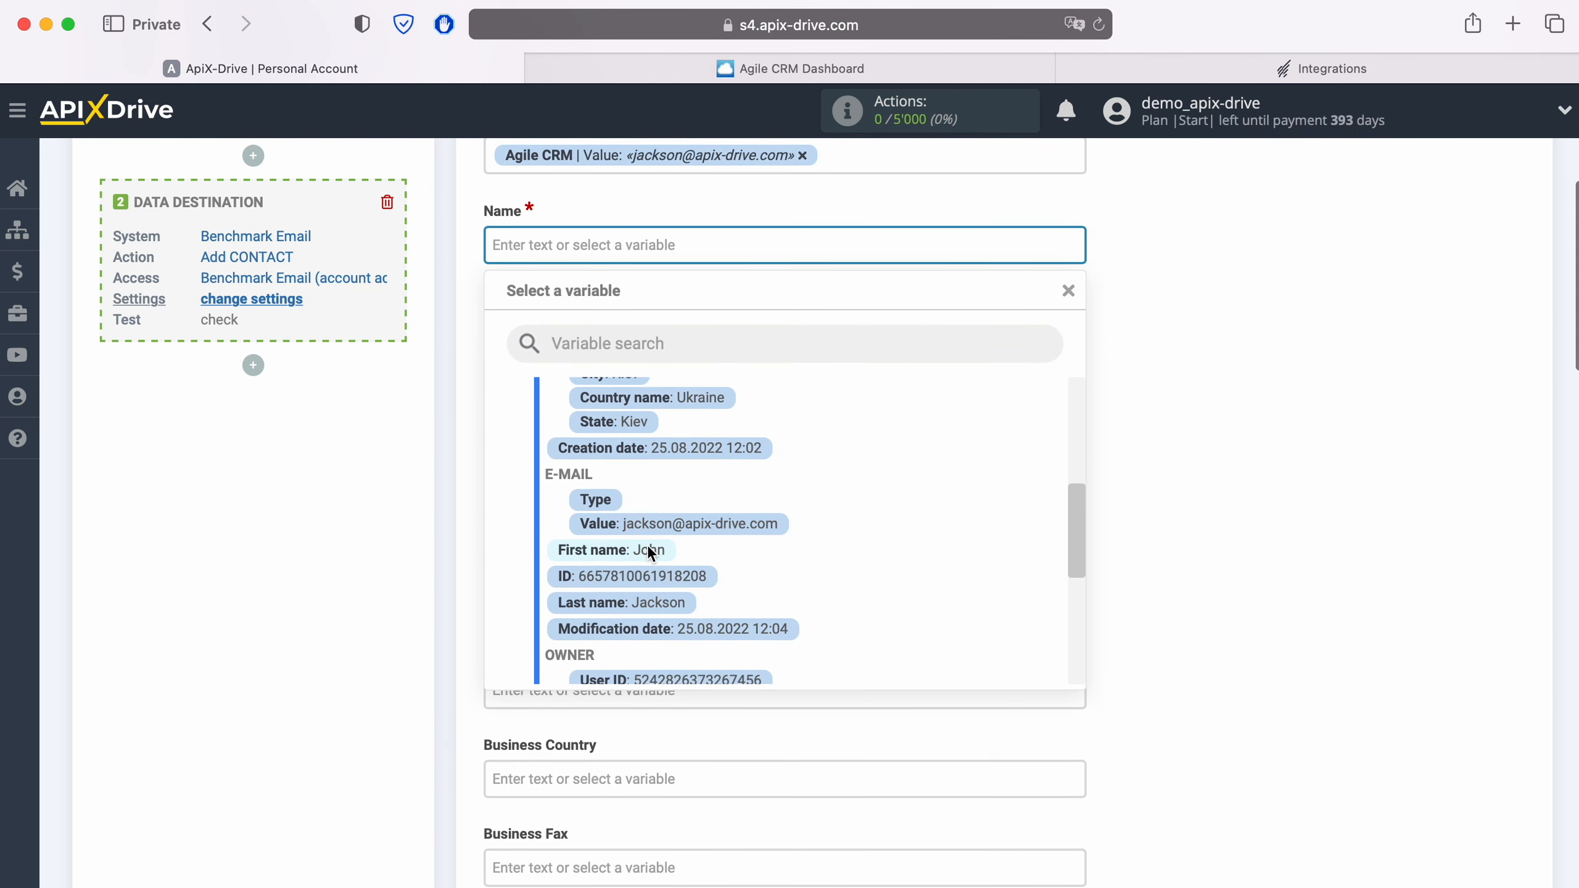
{"action": "left_click", "coordinate": [647, 547]}
{"action": "left_click", "coordinate": [628, 335]}
{"action": "scroll", "coordinate": [777, 510], "scroll_direction": "down", "scroll_amount": 3}
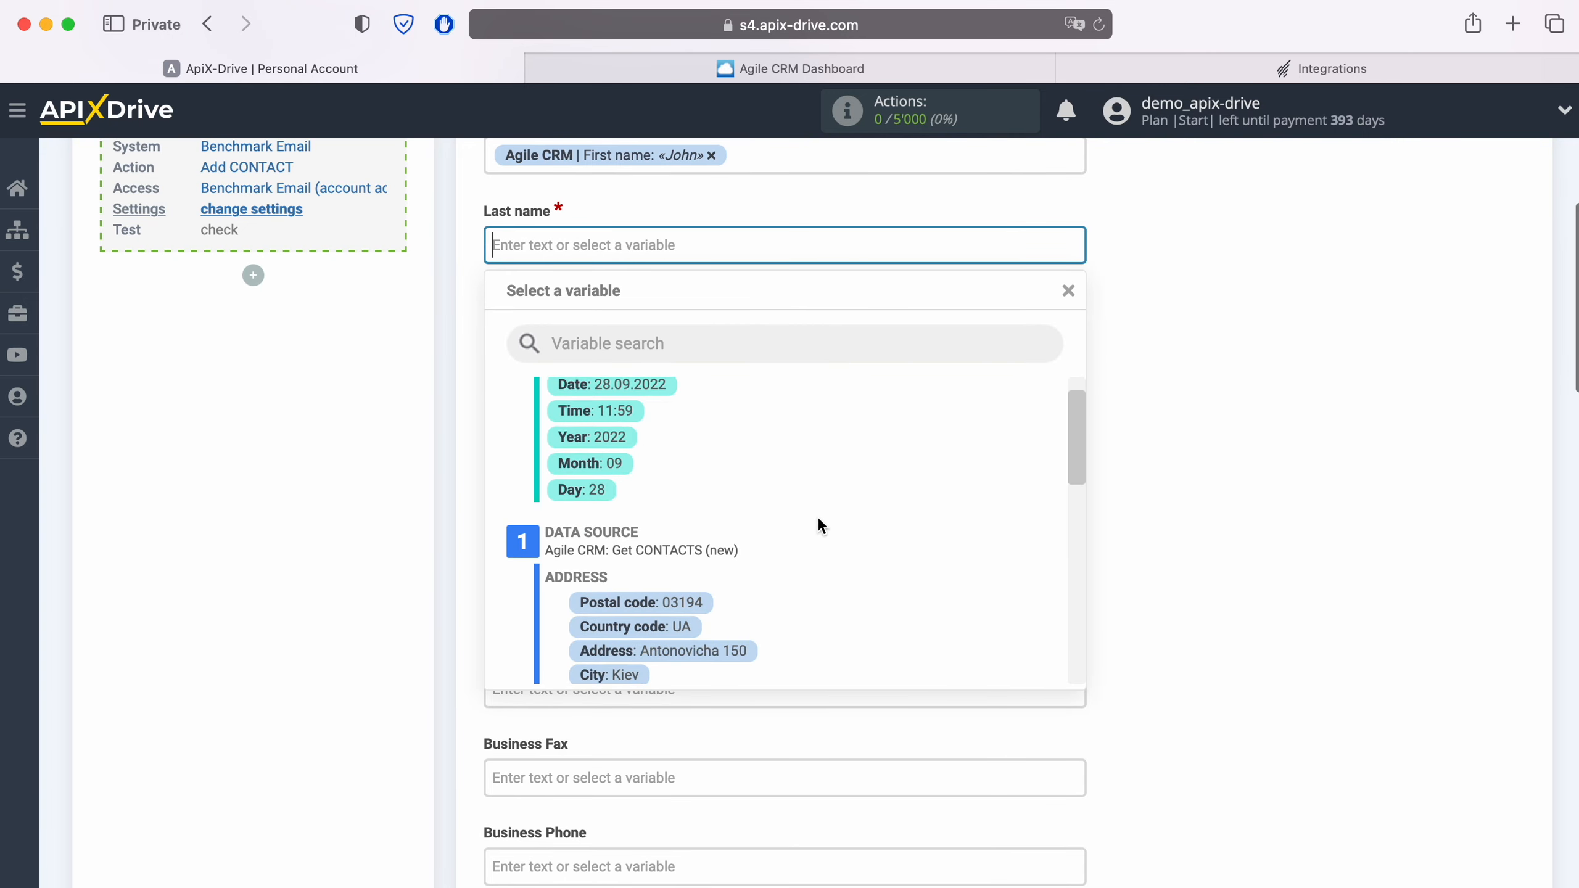
{"action": "scroll", "coordinate": [818, 525], "scroll_direction": "down", "scroll_amount": 1}
{"action": "scroll", "coordinate": [817, 515], "scroll_direction": "down", "scroll_amount": 1}
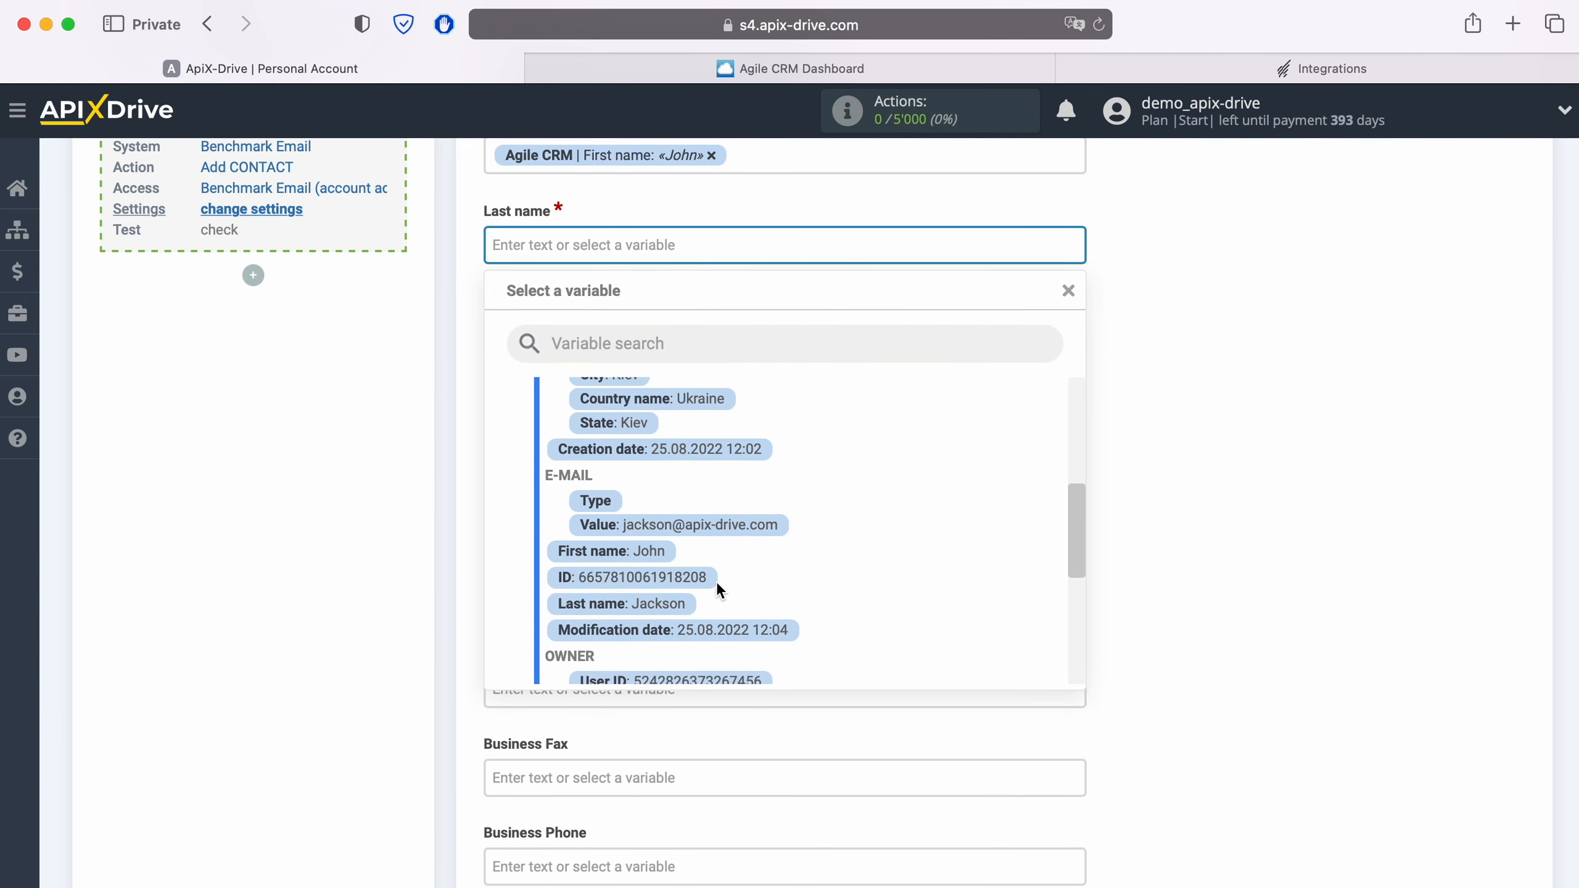
{"action": "left_click", "coordinate": [672, 606]}
{"action": "scroll", "coordinate": [785, 521], "scroll_direction": "down", "scroll_amount": 5}
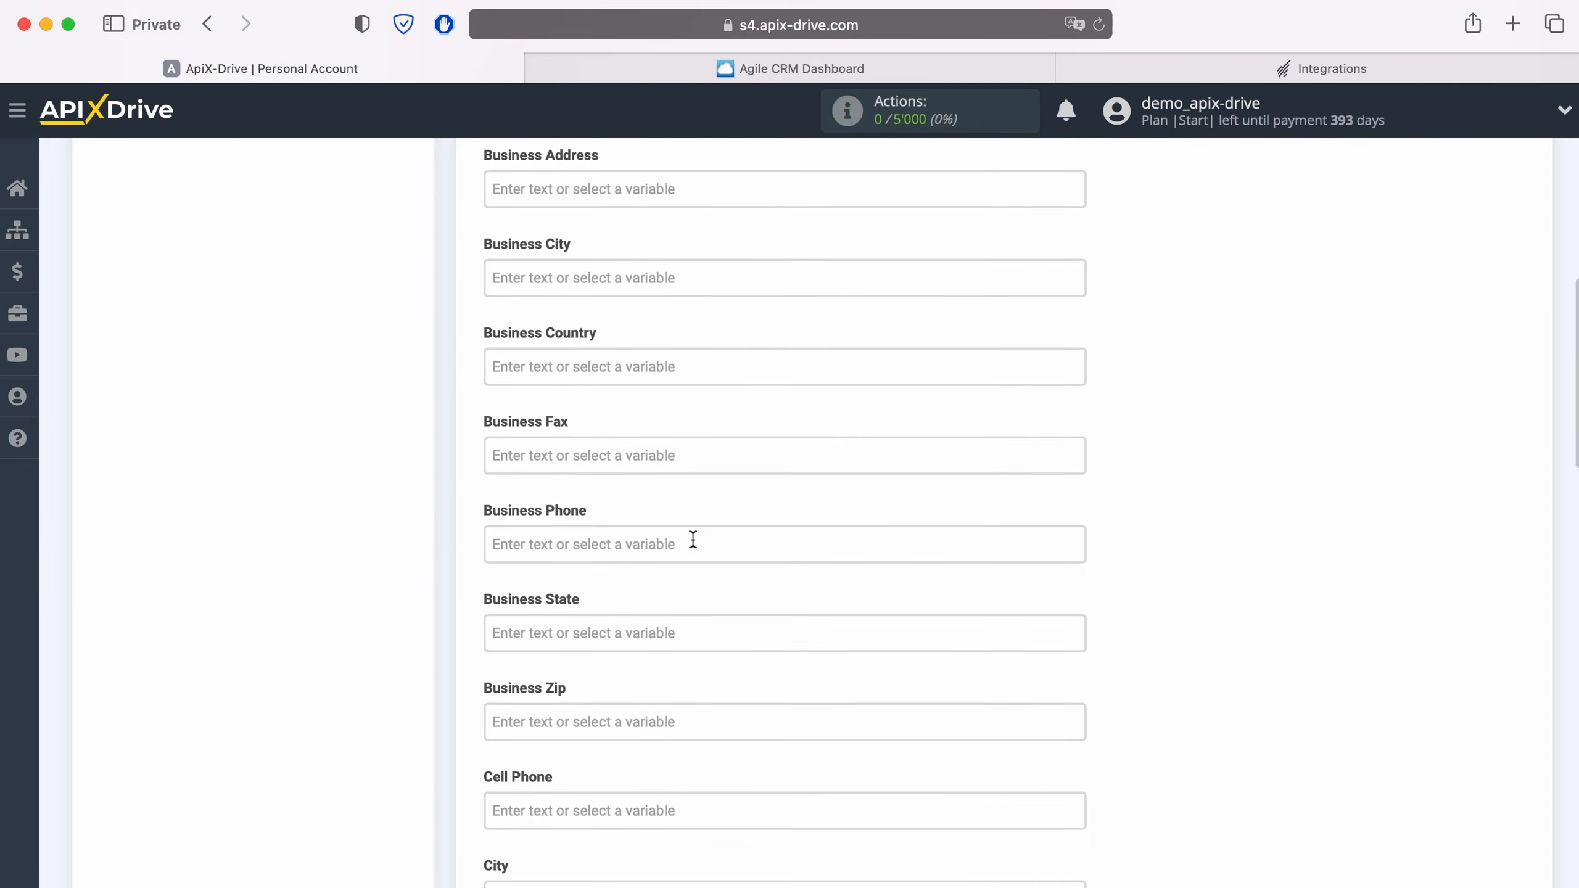
Map the Agile CRM phone value into the Business Phone and Cell Phone fields
{"action": "left_click", "coordinate": [617, 539]}
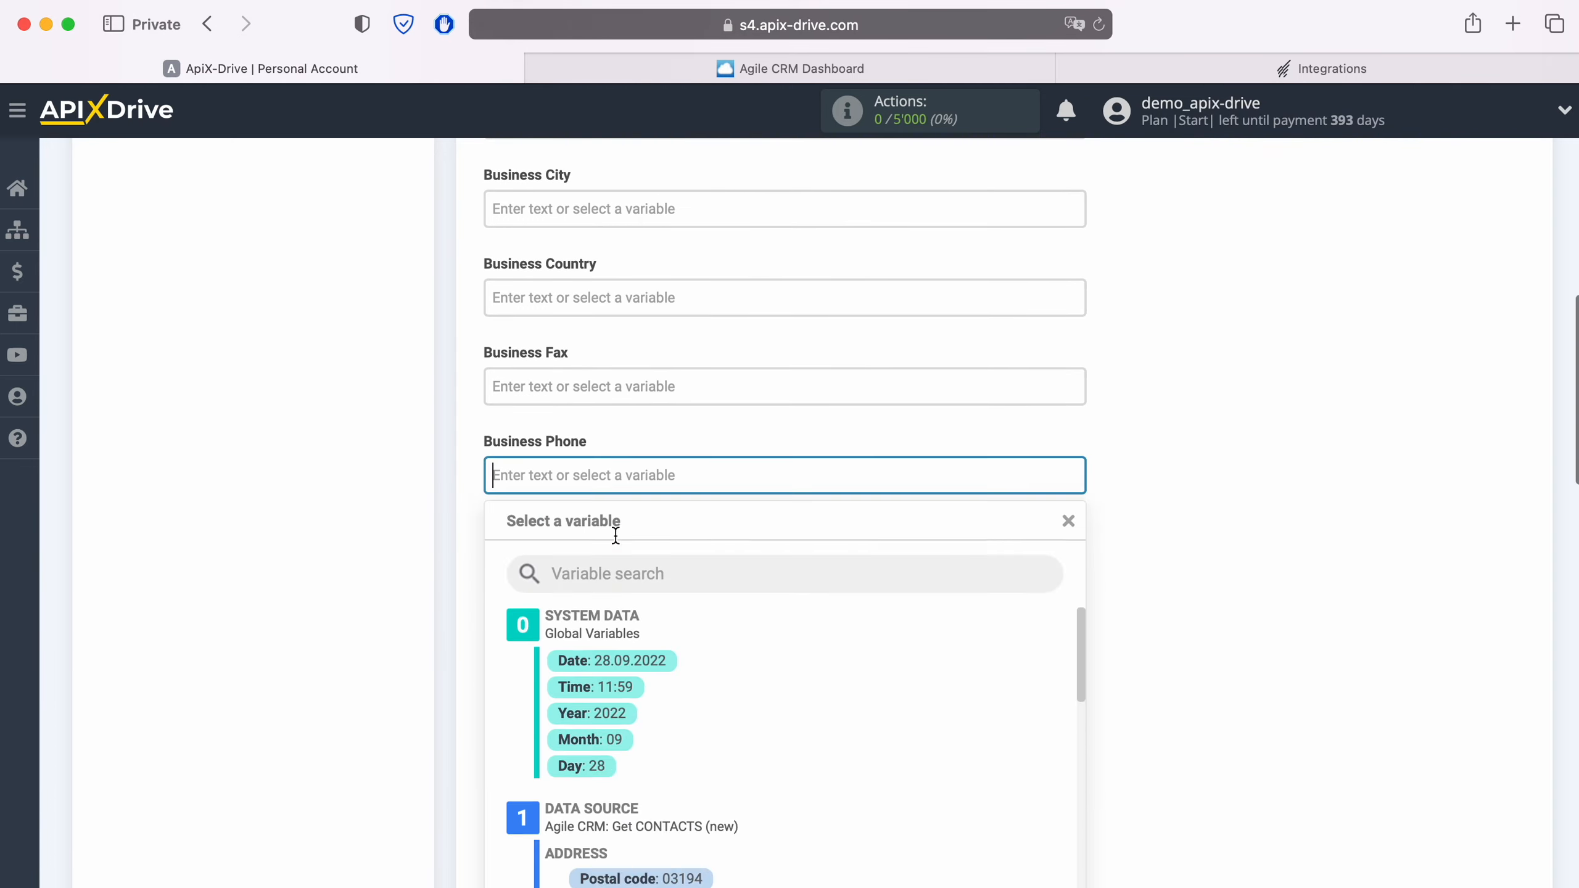
{"action": "scroll", "coordinate": [685, 535], "scroll_direction": "down", "scroll_amount": 4}
{"action": "scroll", "coordinate": [871, 538], "scroll_direction": "down", "scroll_amount": 4}
{"action": "scroll", "coordinate": [867, 534], "scroll_direction": "down", "scroll_amount": 6}
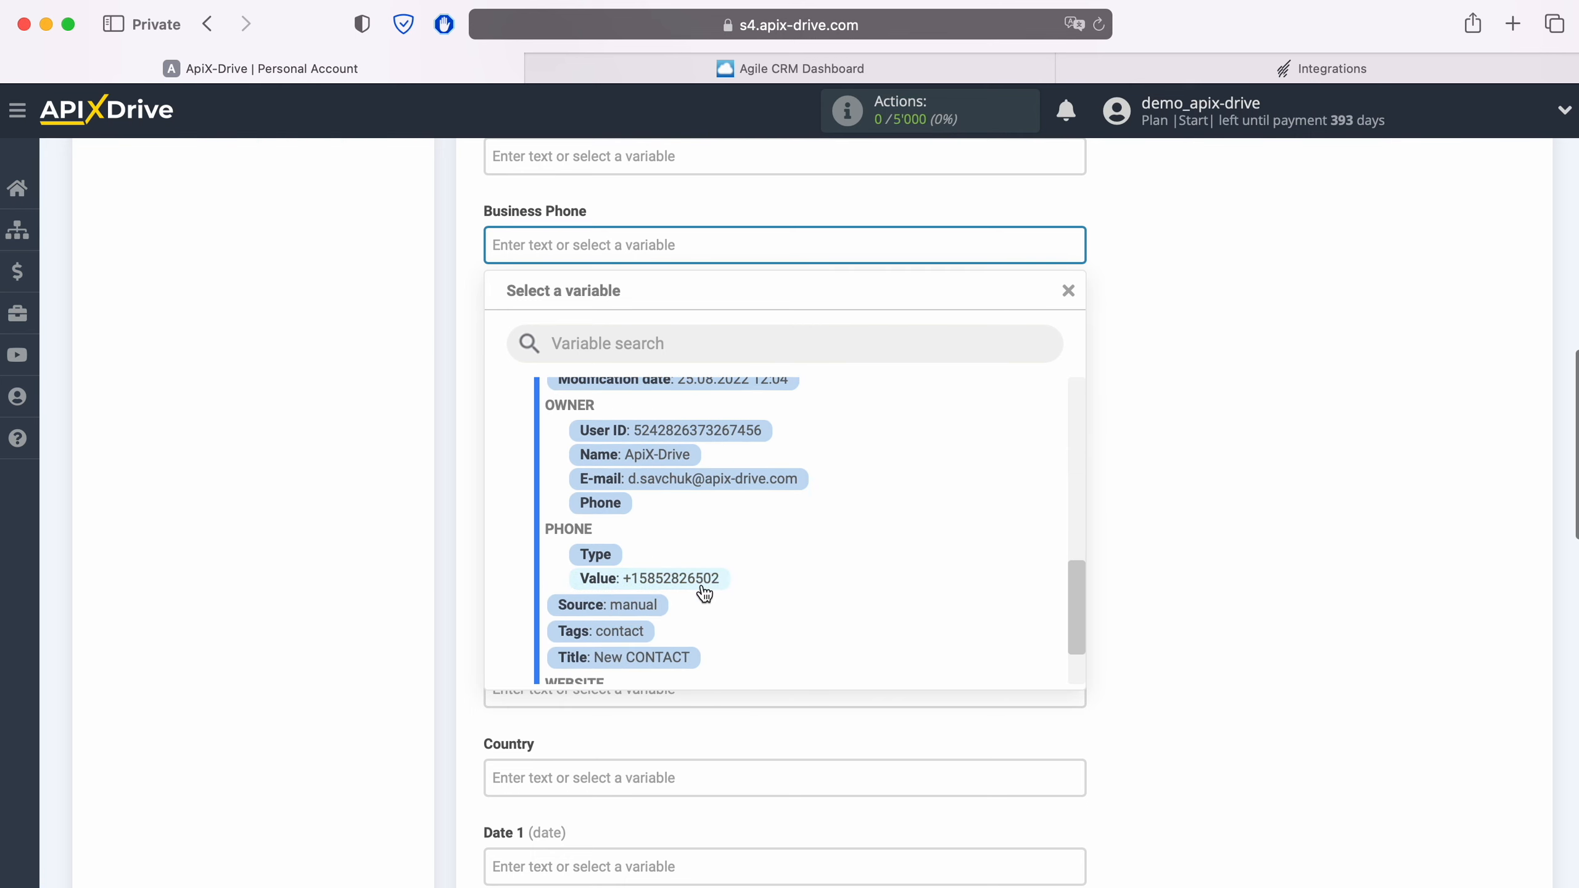
{"action": "left_click", "coordinate": [703, 584]}
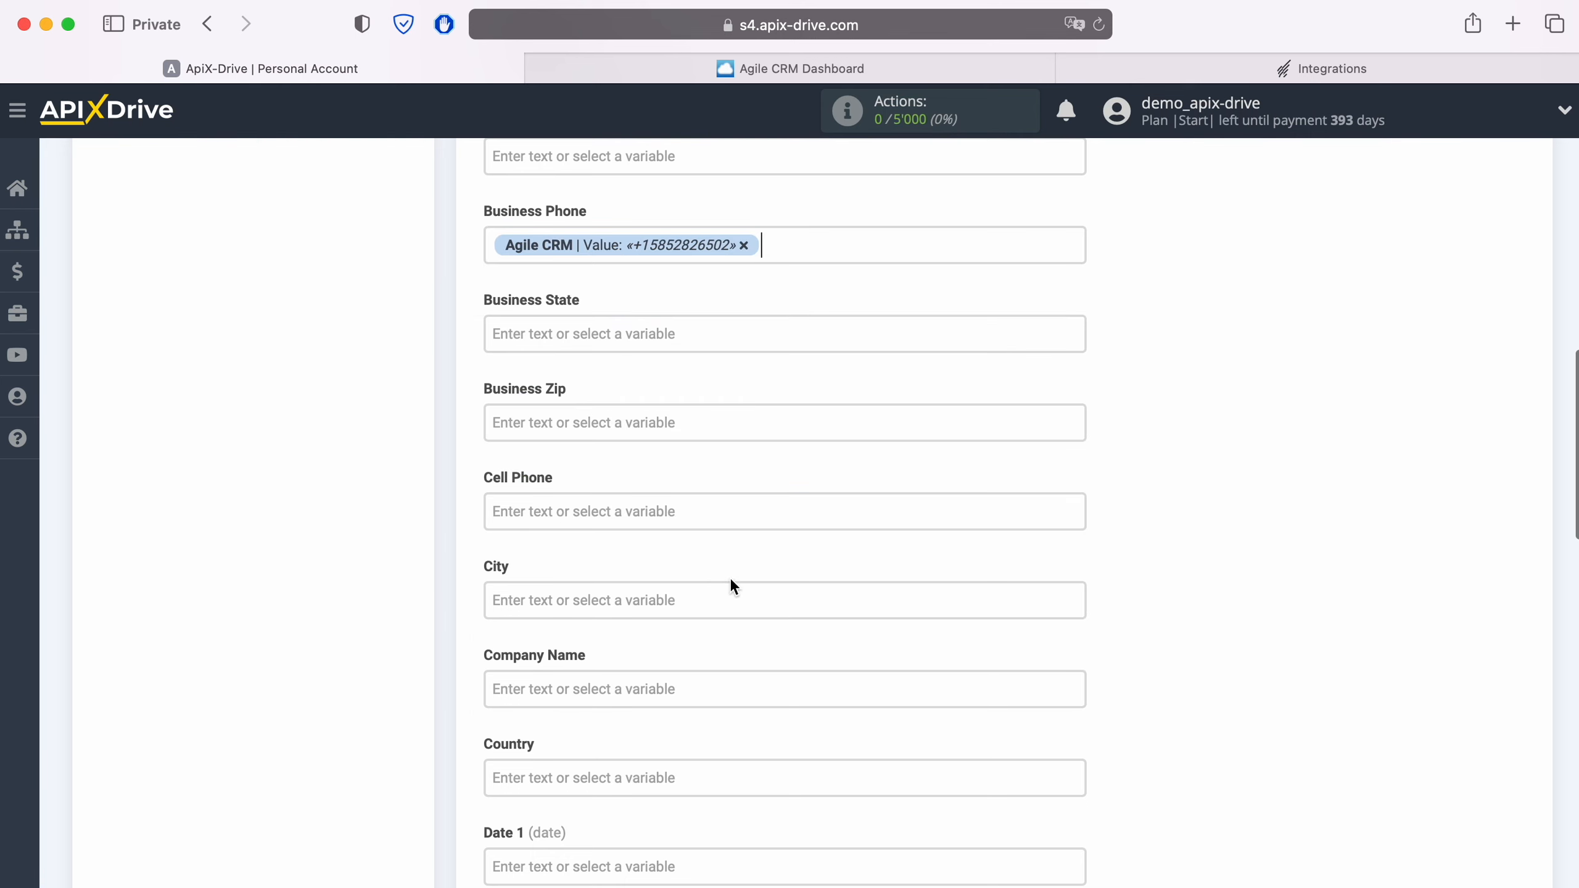
{"action": "left_click", "coordinate": [669, 514]}
{"action": "scroll", "coordinate": [790, 549], "scroll_direction": "down", "scroll_amount": 10}
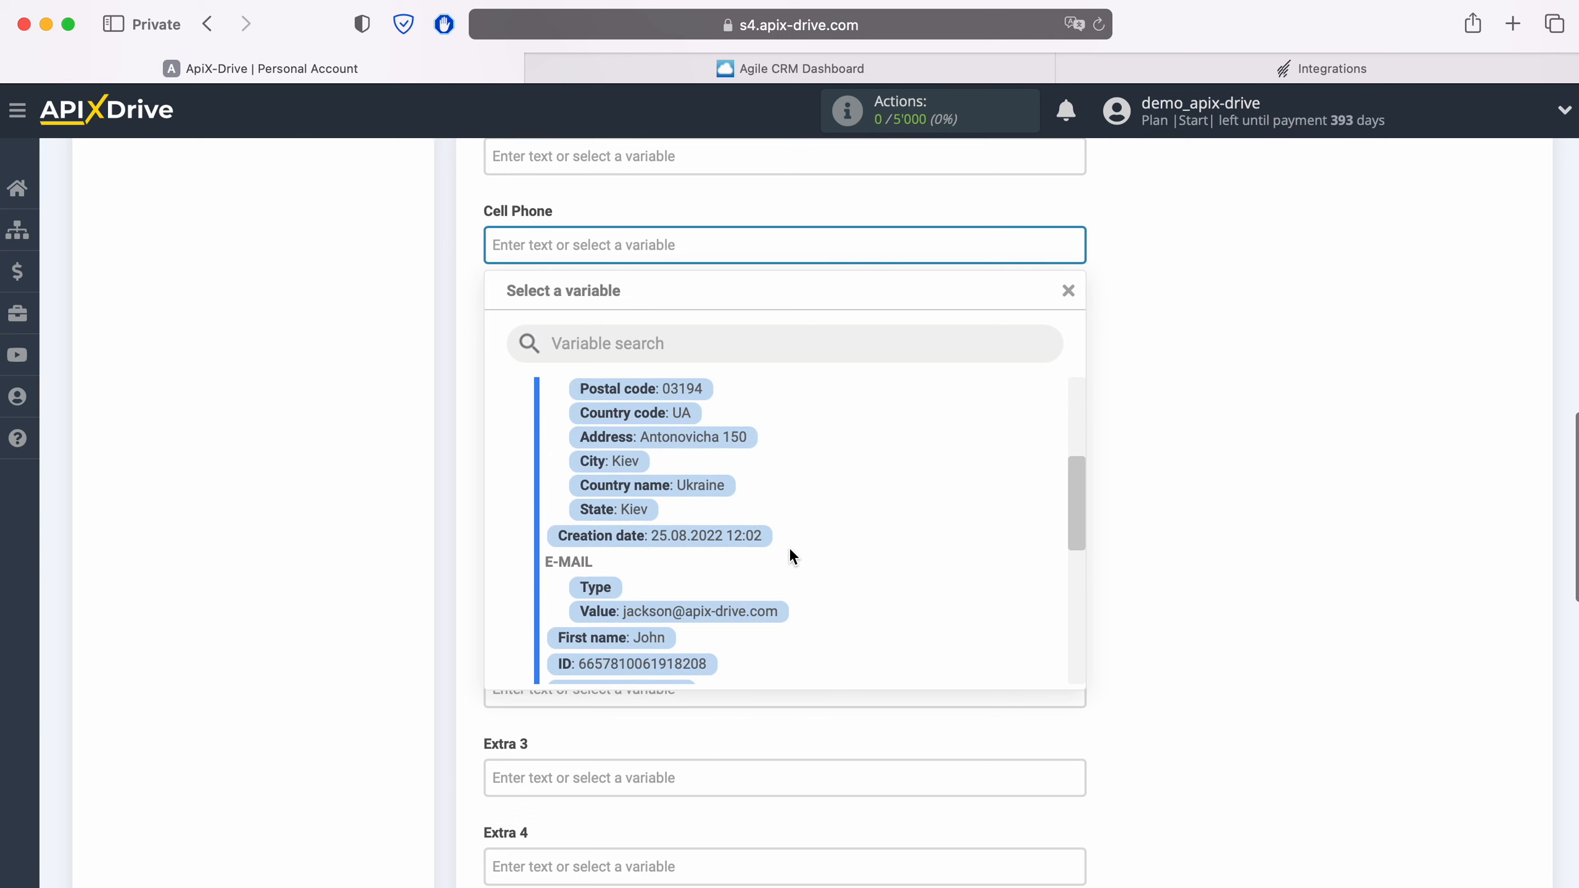
{"action": "left_click", "coordinate": [707, 653]}
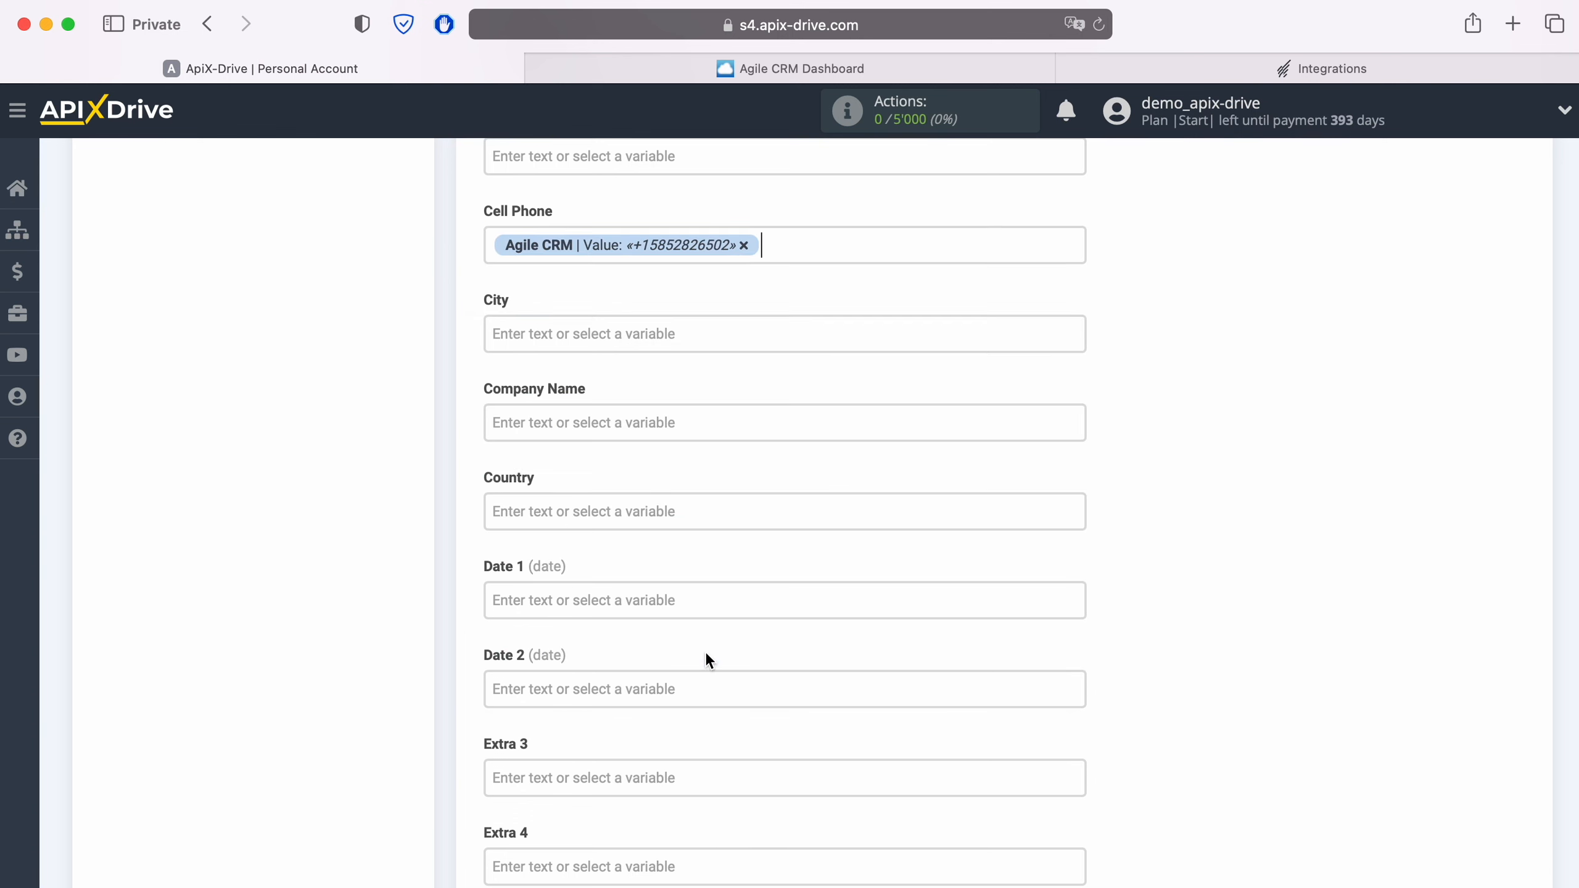
Enter 'New CONTACT from AgileCRM' as the Job Title
{"action": "scroll", "coordinate": [748, 604], "scroll_direction": "down", "scroll_amount": 3}
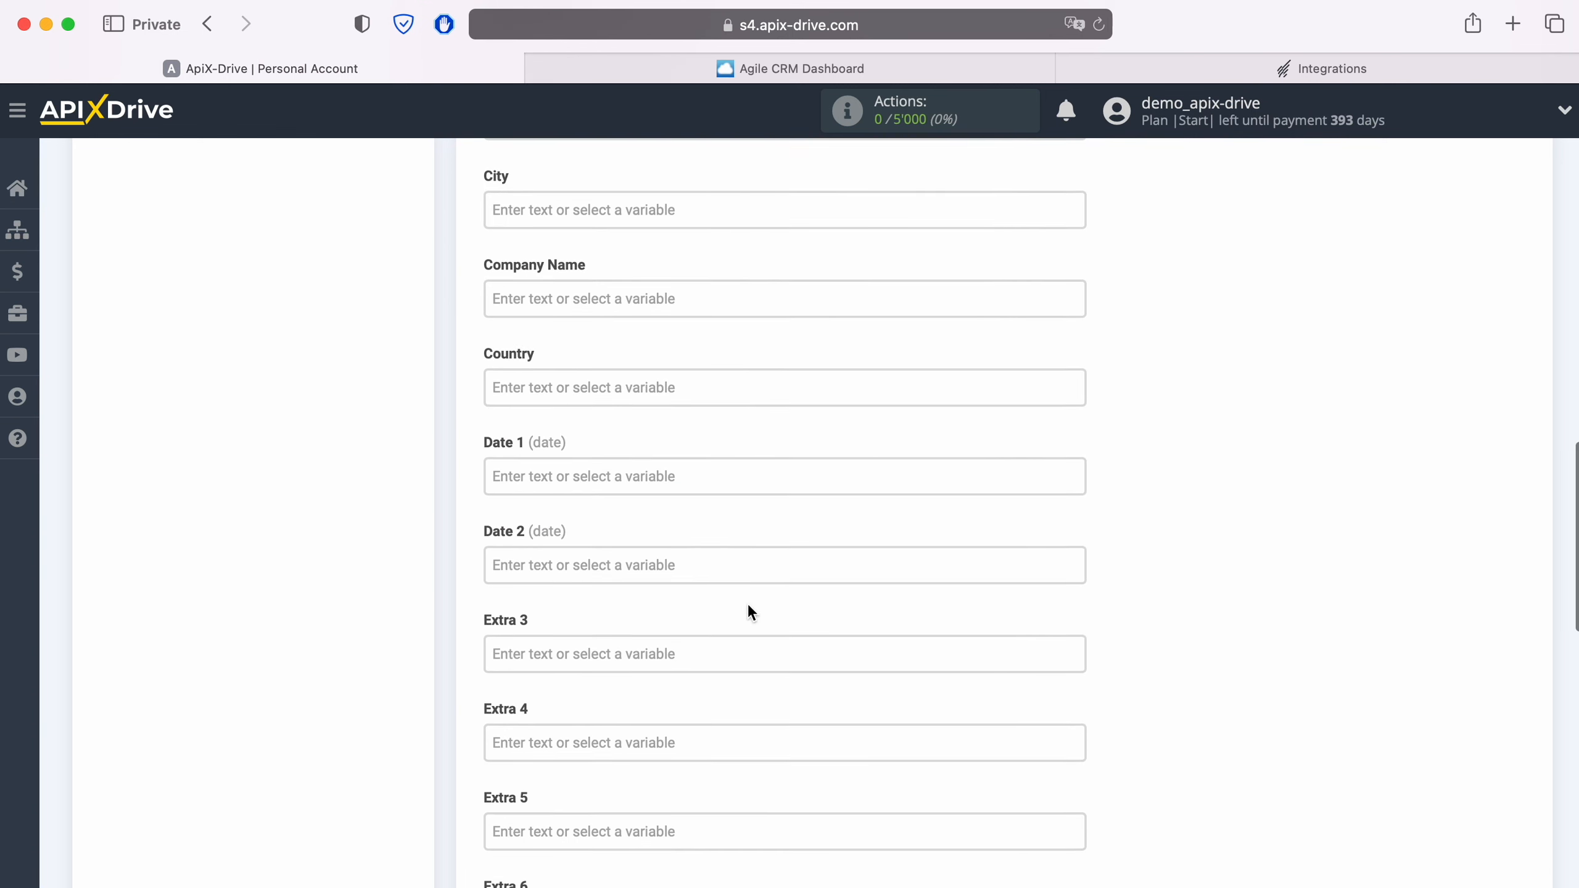
{"action": "scroll", "coordinate": [748, 606], "scroll_direction": "down", "scroll_amount": 10}
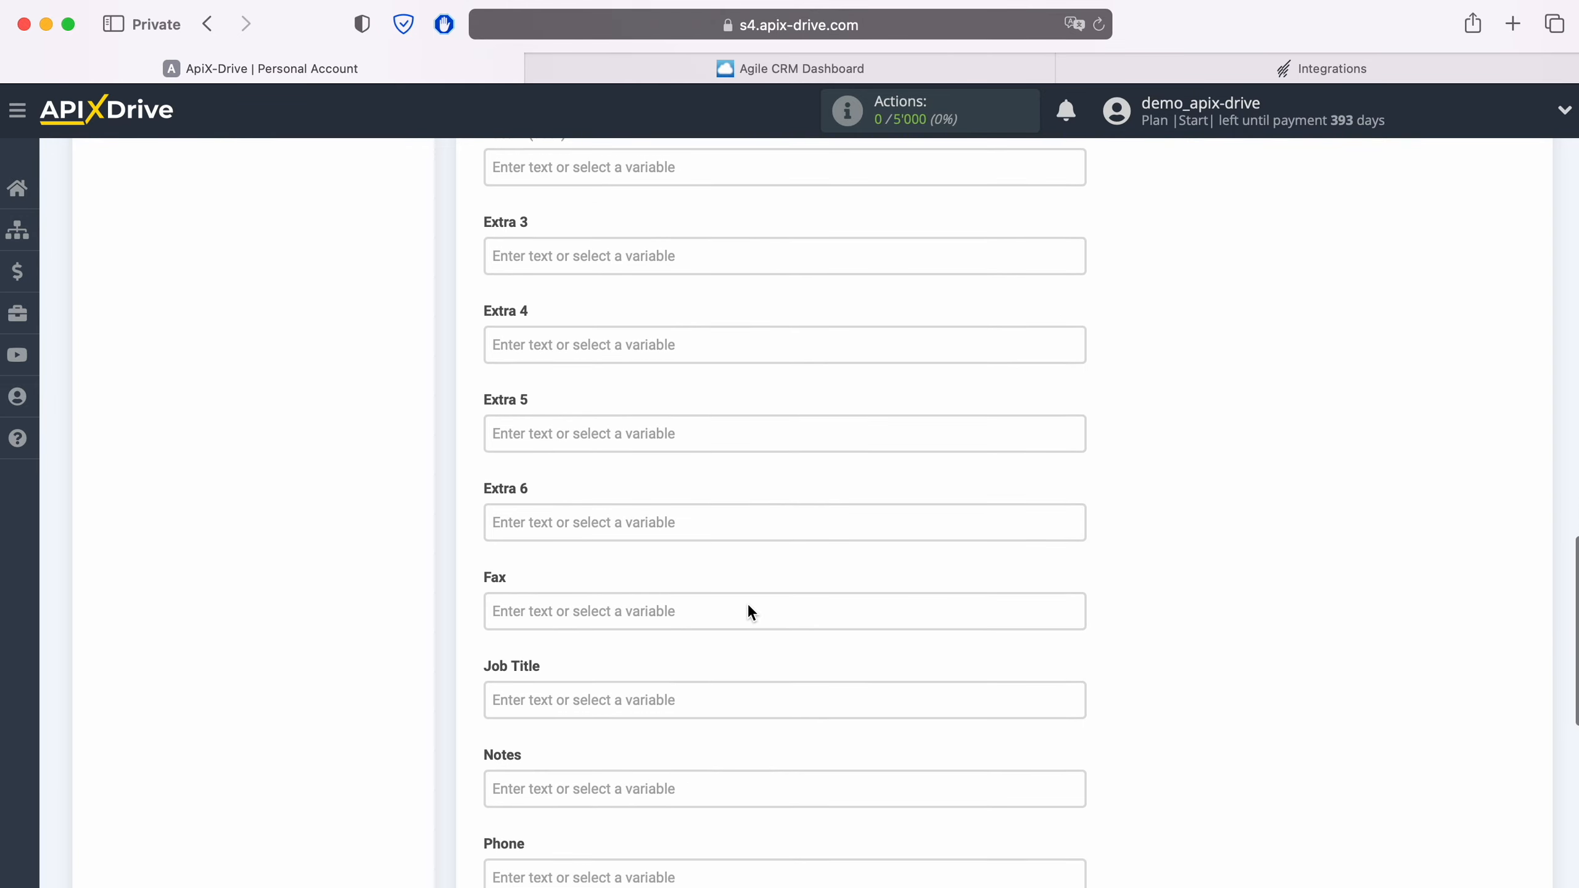
{"action": "scroll", "coordinate": [748, 602], "scroll_direction": "down", "scroll_amount": 5}
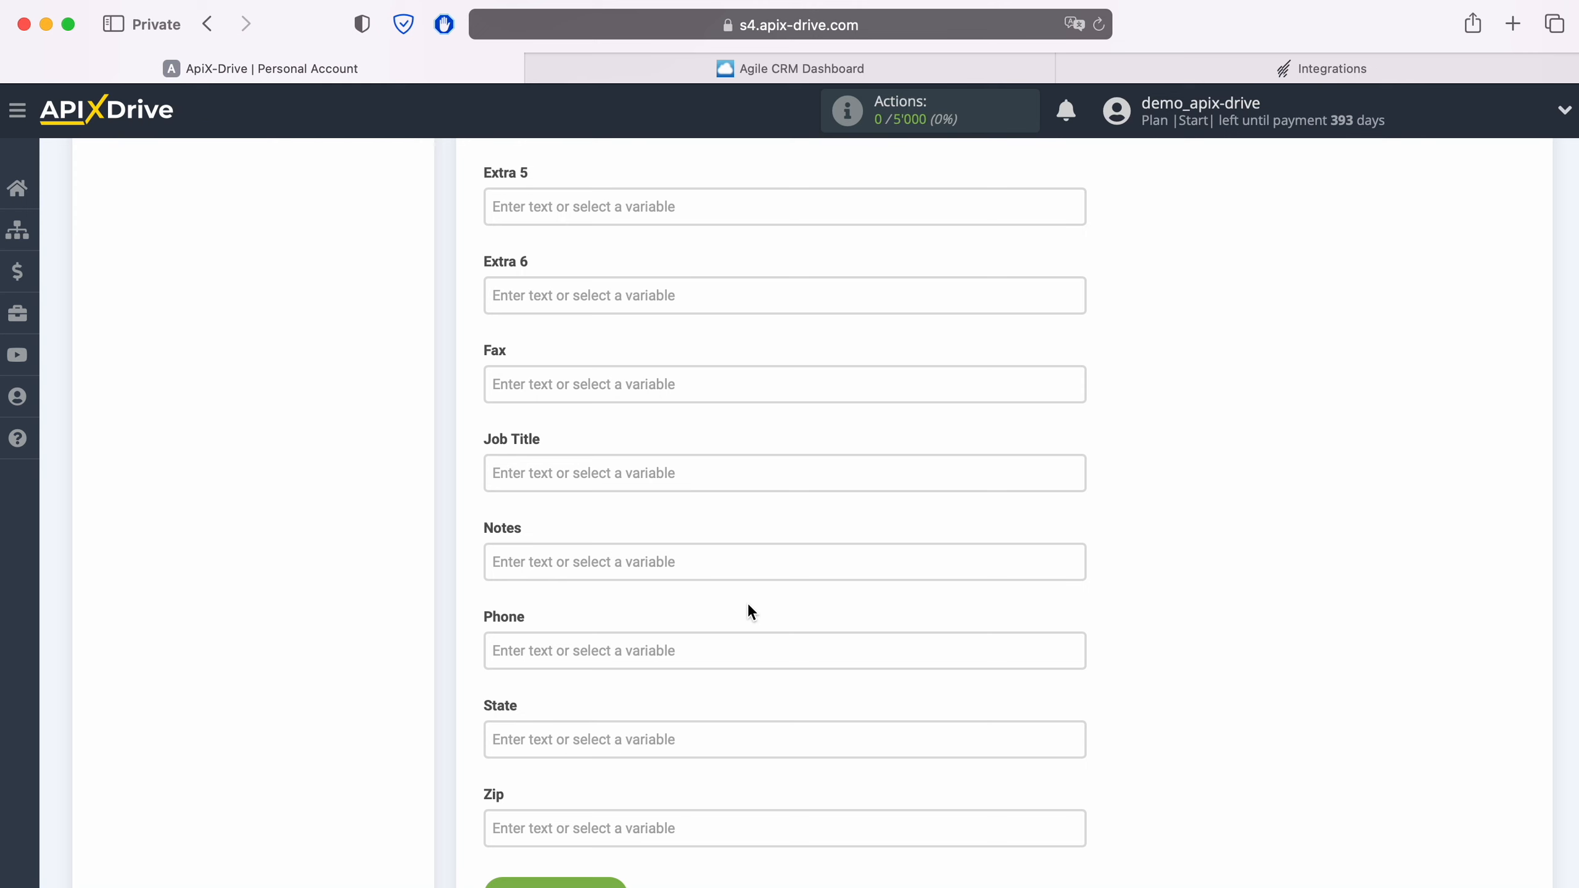
{"action": "left_click", "coordinate": [595, 473]}
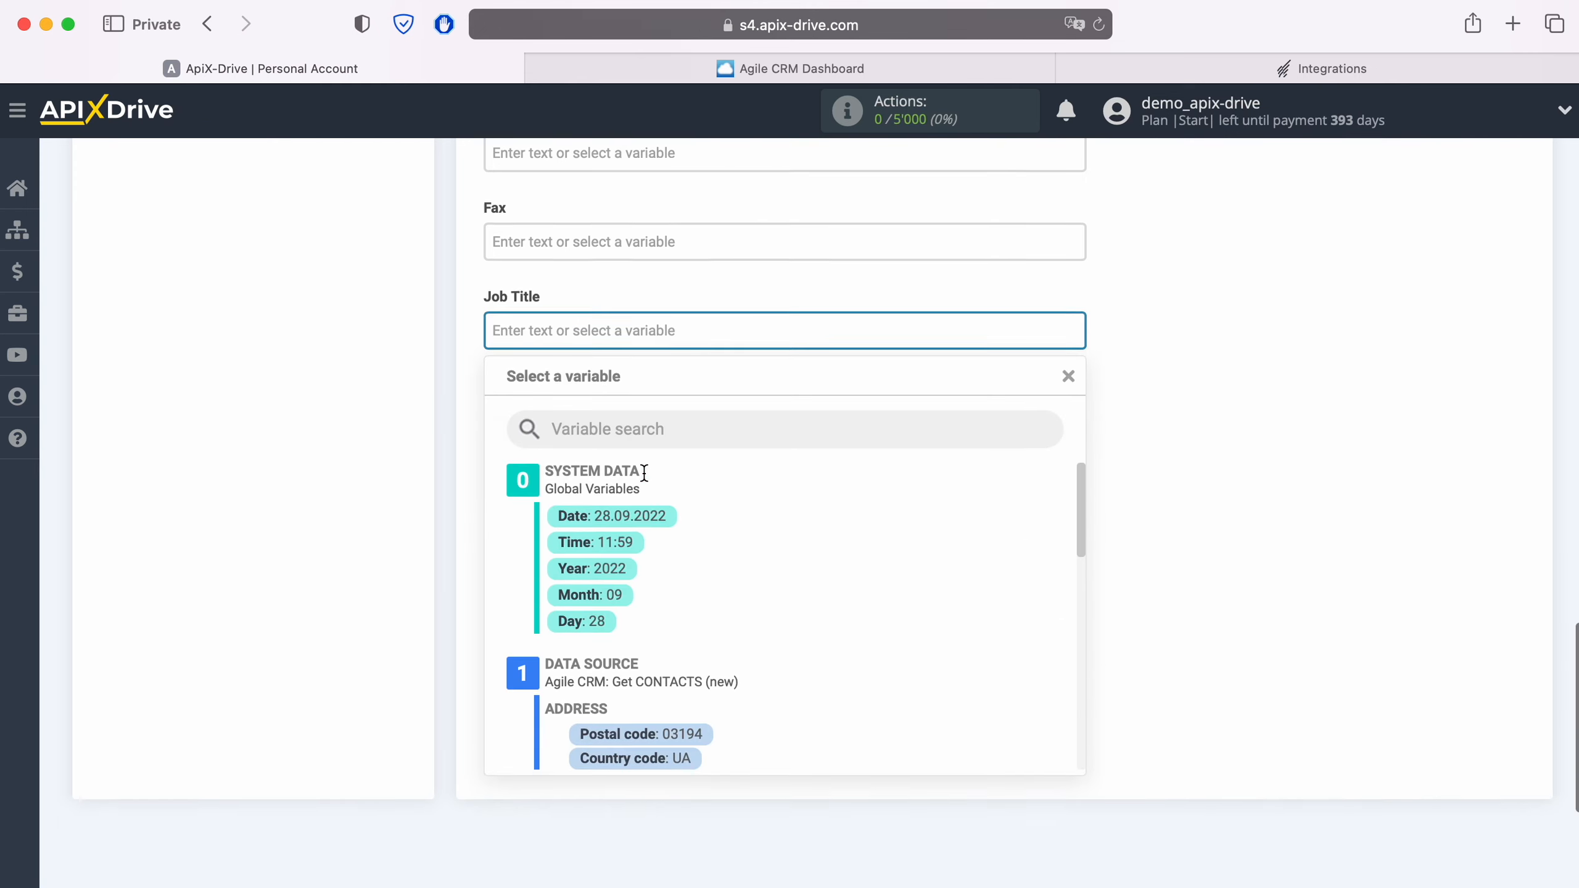
{"action": "type", "text": "New CONTACT"}
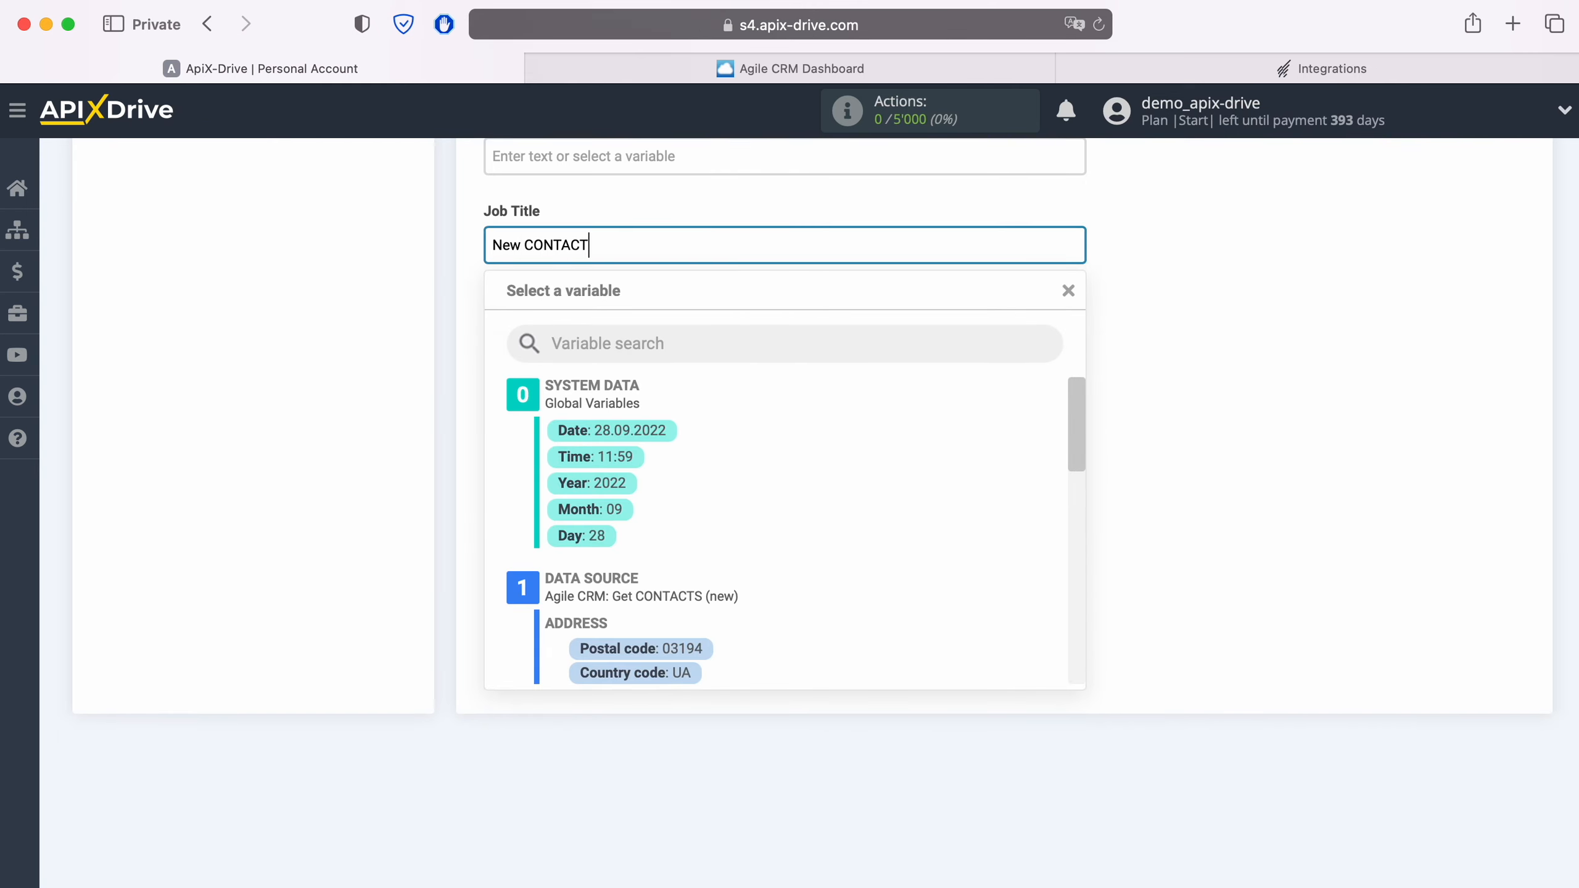
{"action": "type", "text": " from AgileCRM"}
{"action": "left_click", "coordinate": [376, 493]}
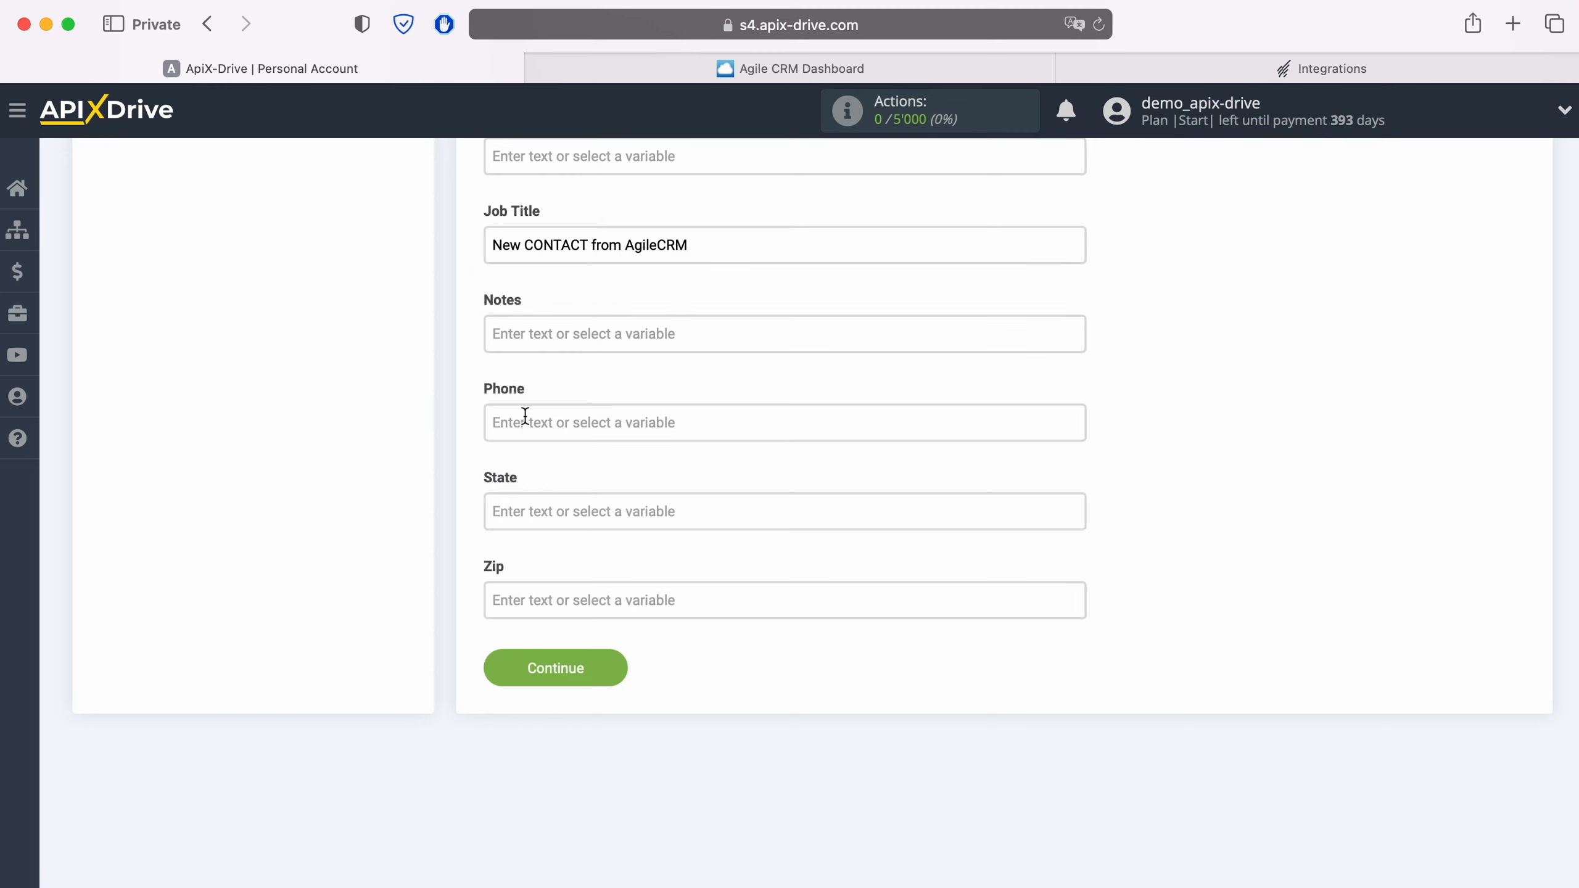
Map the Agile CRM phone value into Phone and save the field mapping
{"action": "left_click", "coordinate": [525, 419]}
{"action": "scroll", "coordinate": [802, 514], "scroll_direction": "down", "scroll_amount": 10}
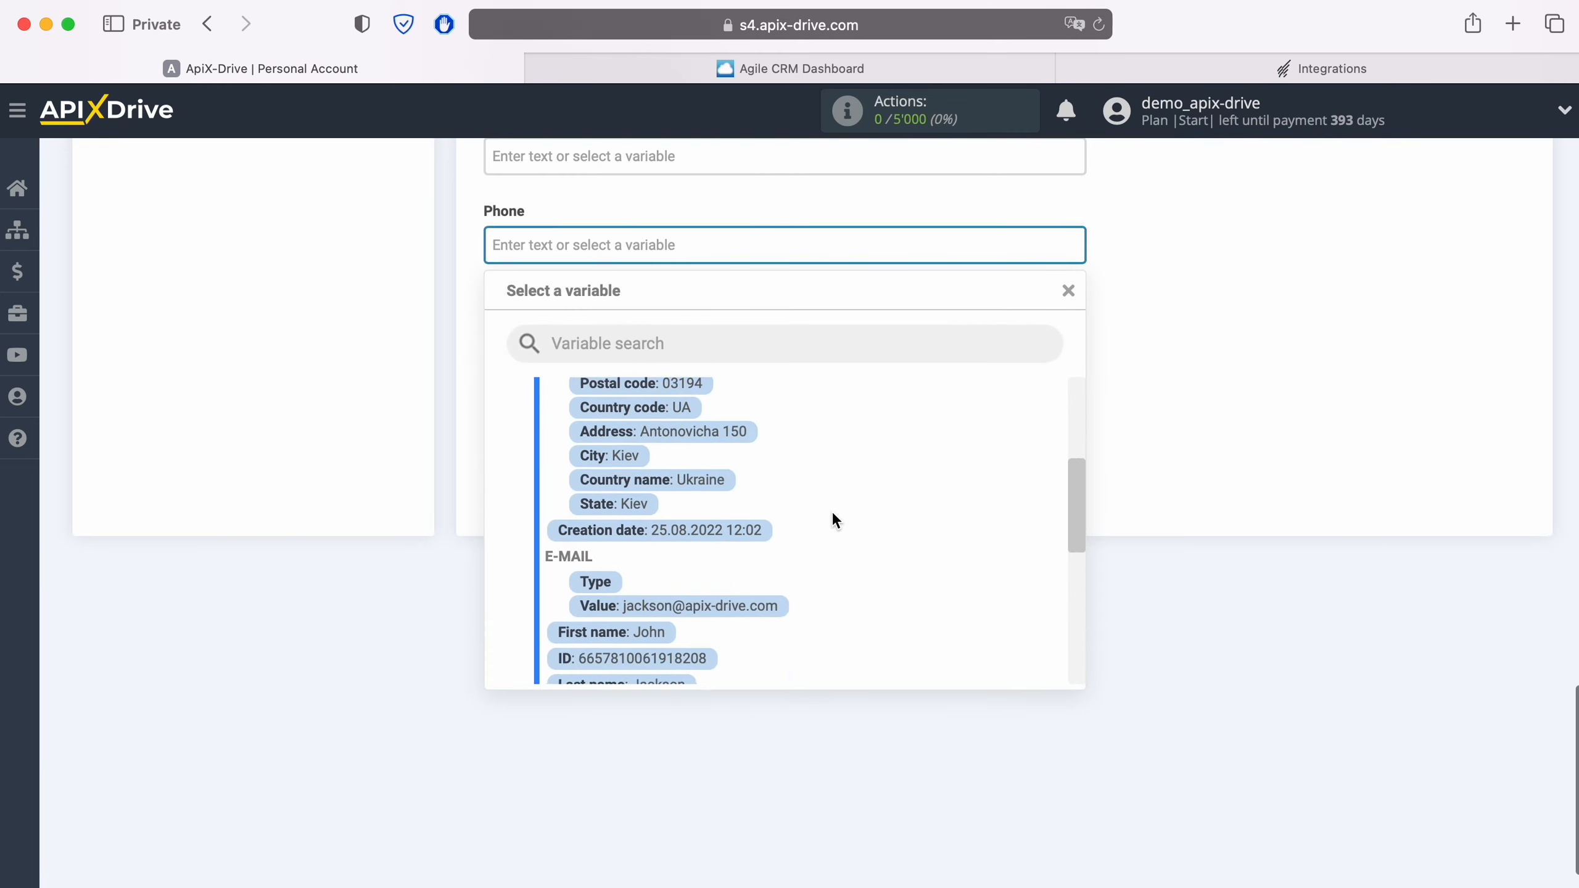
{"action": "scroll", "coordinate": [832, 511], "scroll_direction": "down", "scroll_amount": 2}
{"action": "left_click", "coordinate": [682, 555]}
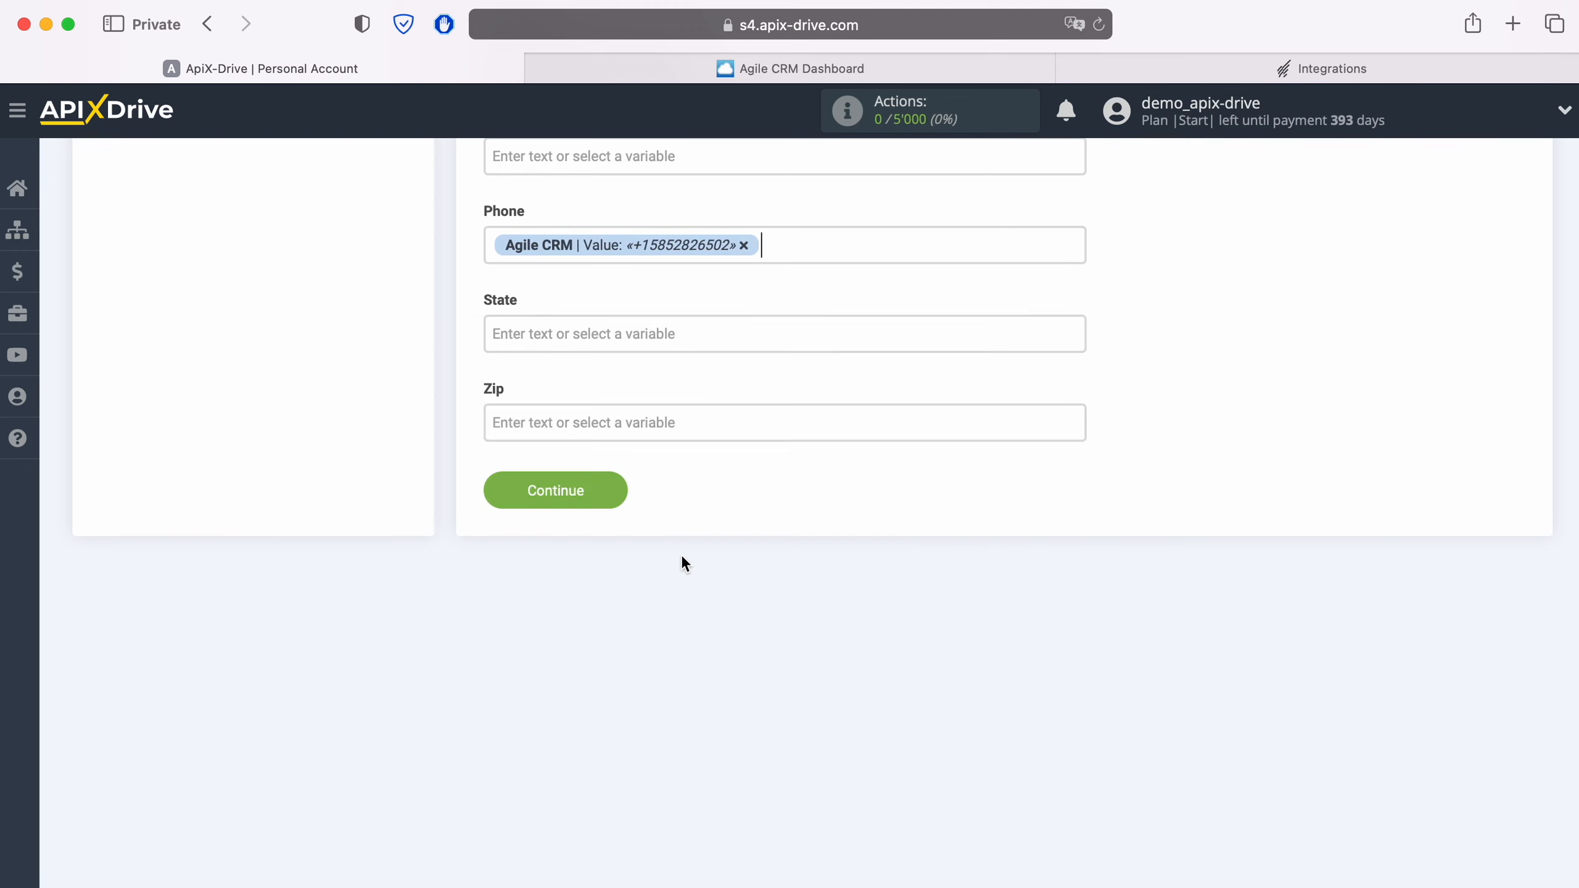
{"action": "left_click", "coordinate": [616, 493]}
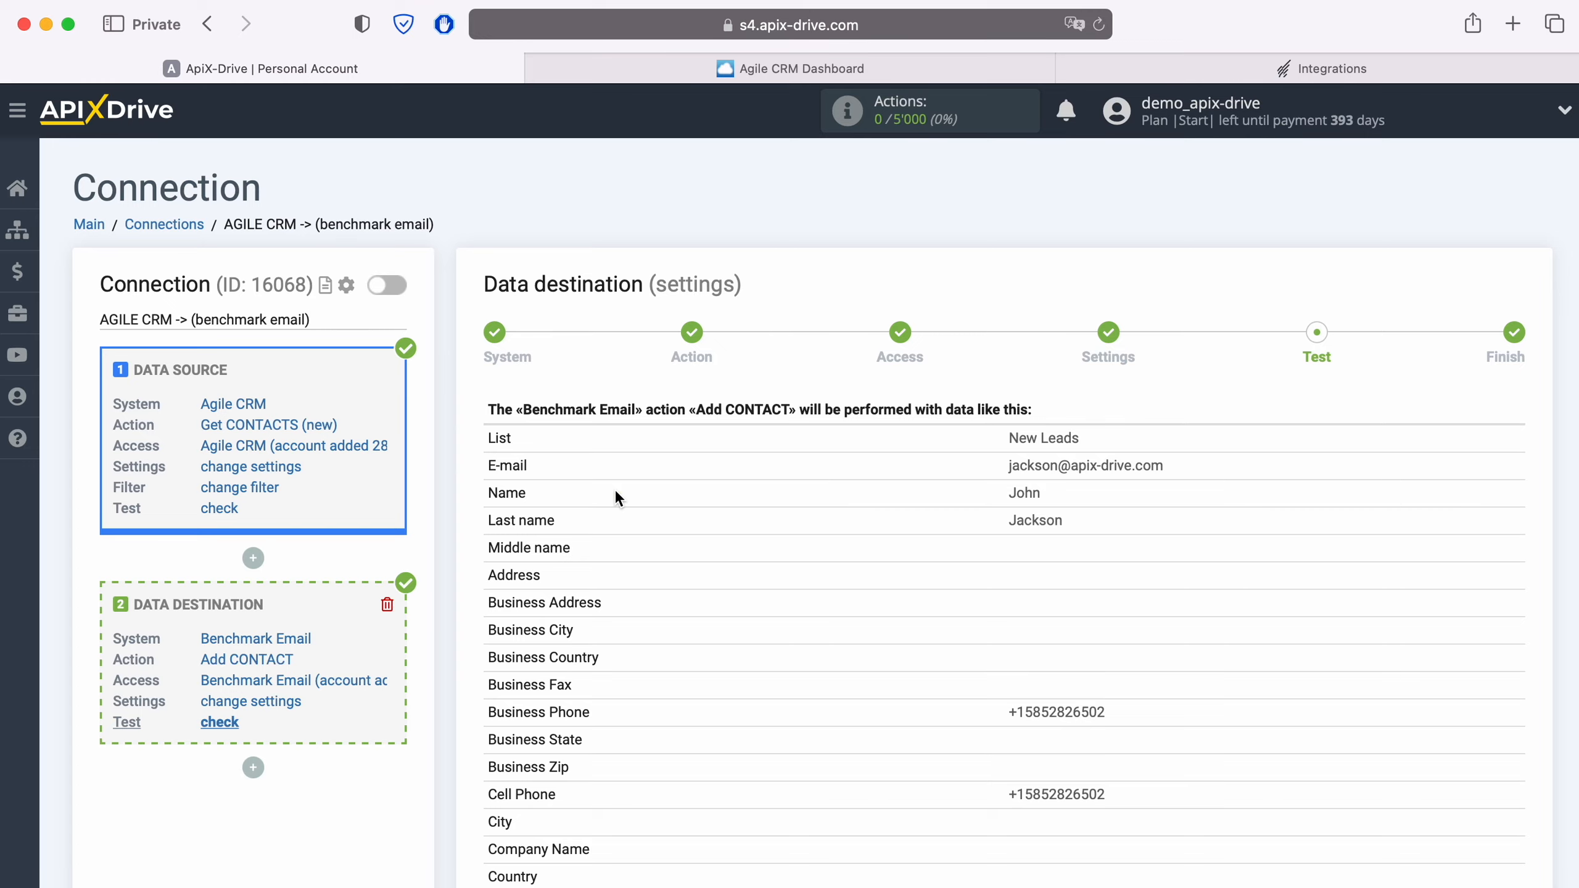
Send the previewed test contact to Benchmark Email, then switch to the Benchmark Email tab
{"action": "scroll", "coordinate": [614, 496], "scroll_direction": "down", "scroll_amount": 3}
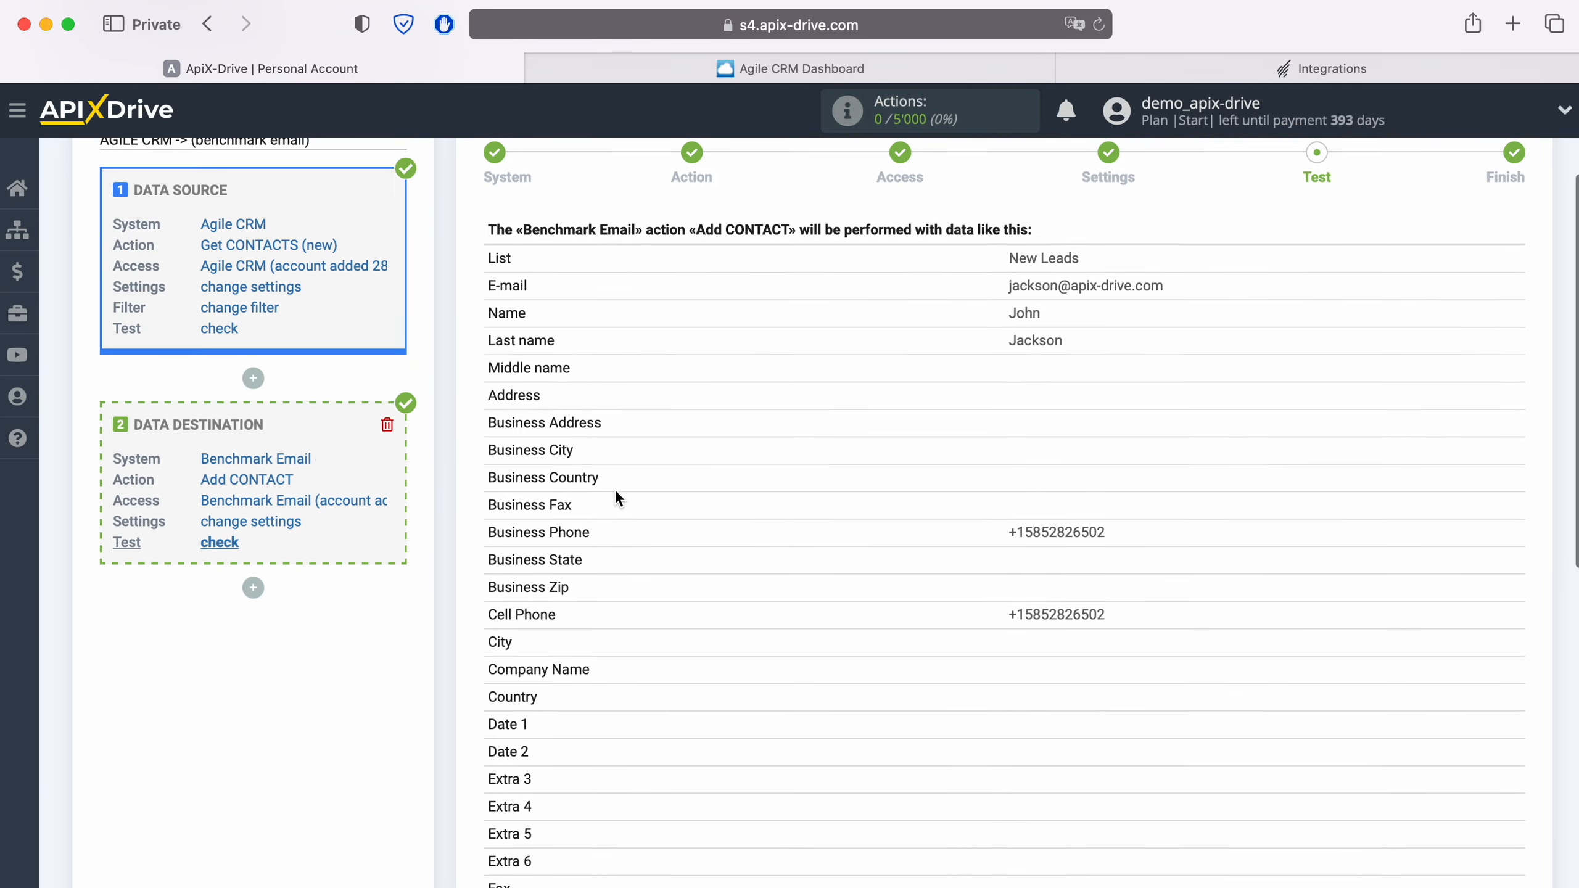
{"action": "scroll", "coordinate": [616, 491], "scroll_direction": "down", "scroll_amount": 4}
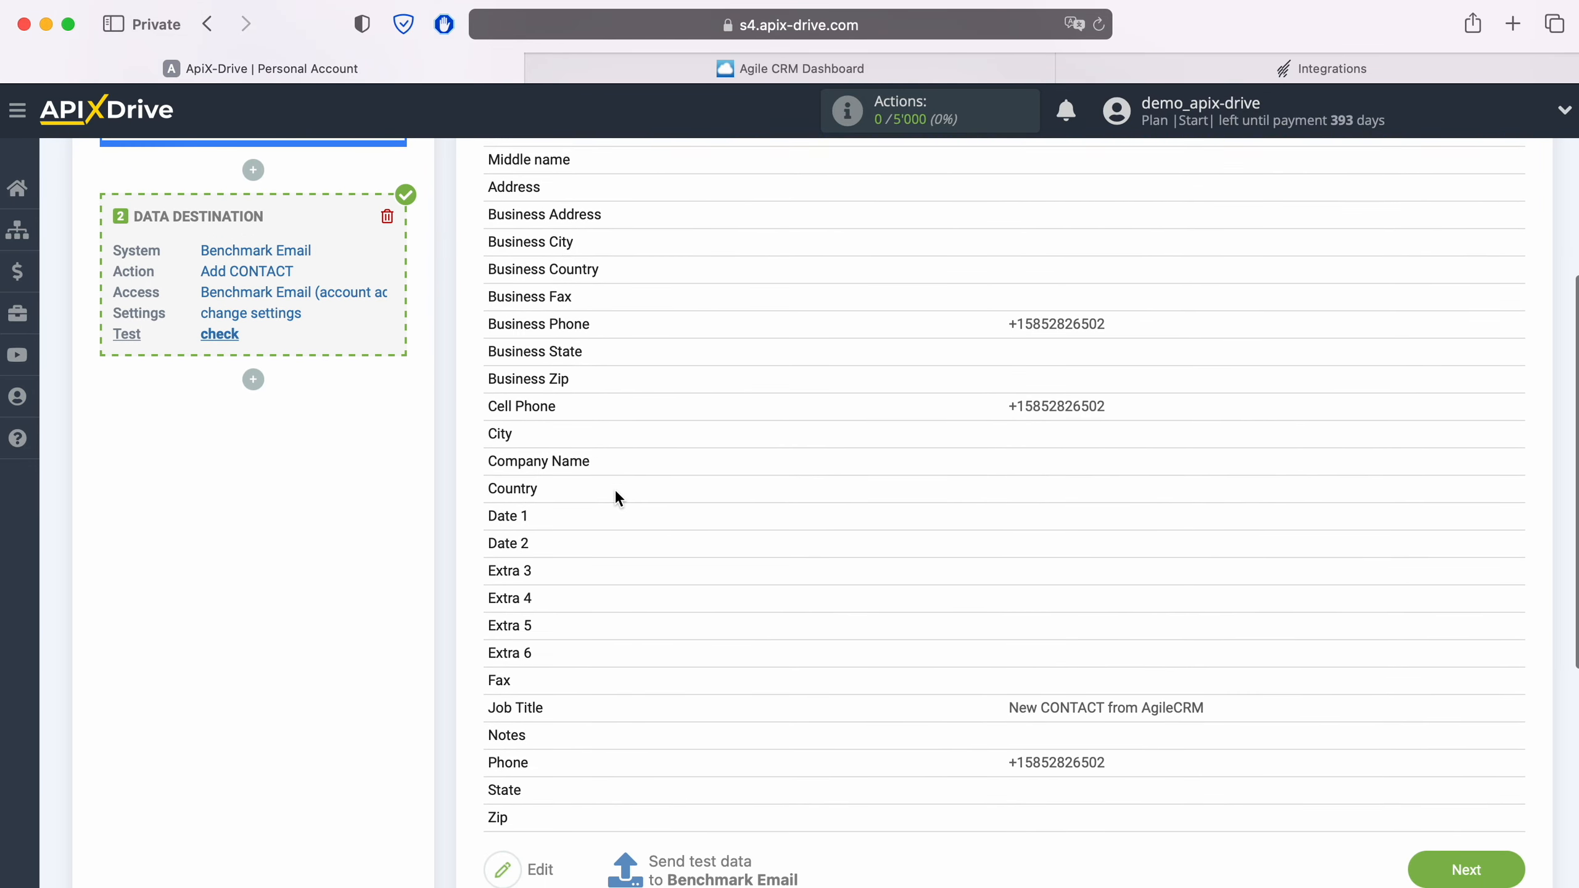
{"action": "scroll", "coordinate": [614, 497], "scroll_direction": "down", "scroll_amount": 1}
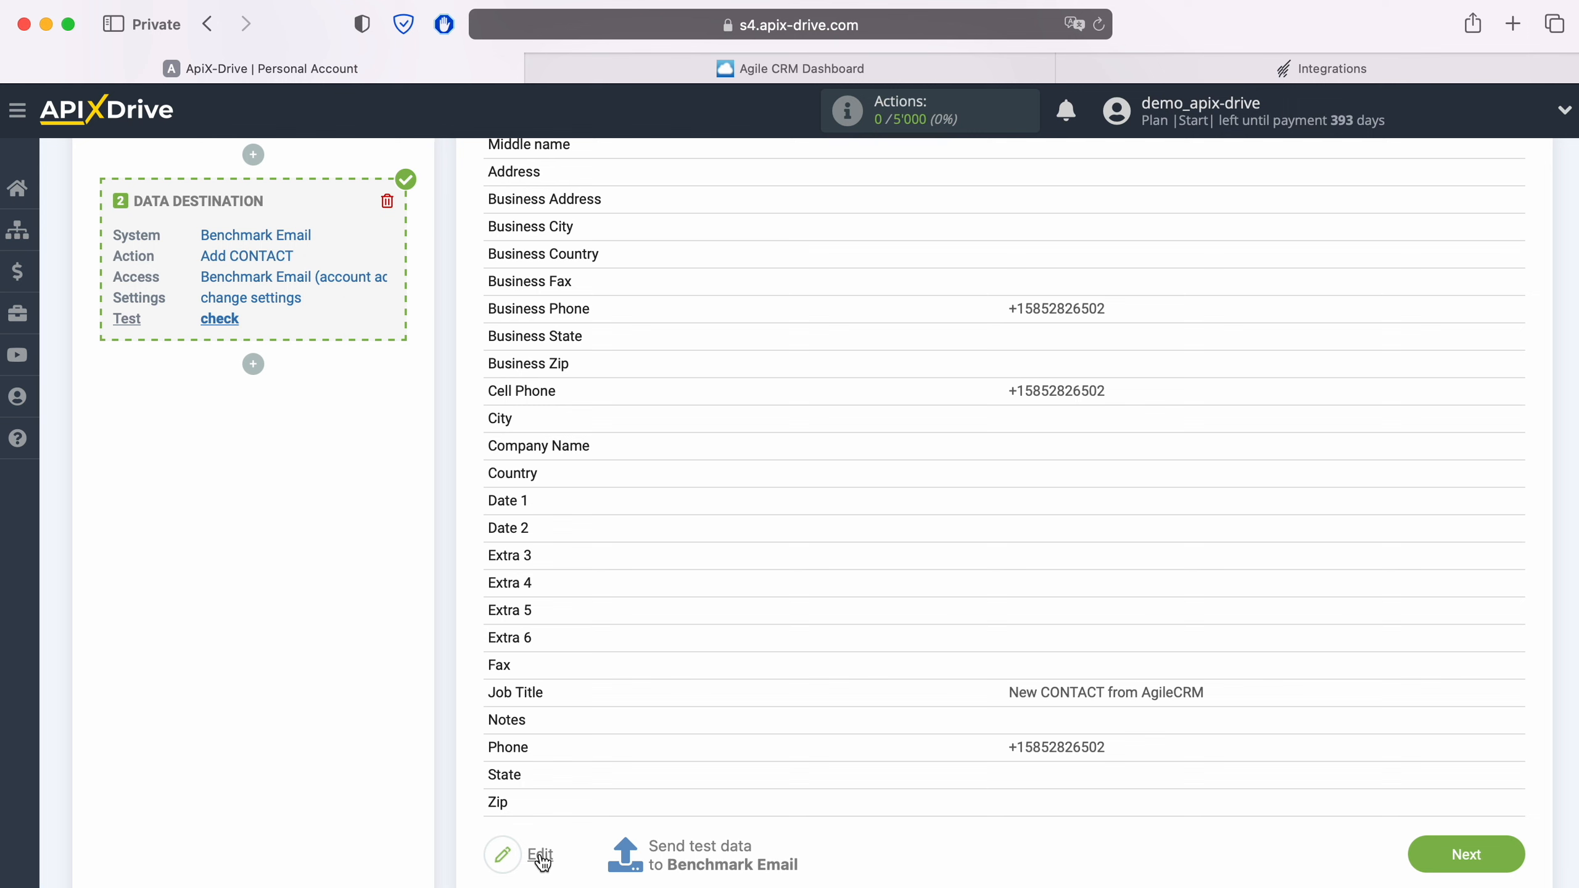
{"action": "left_click", "coordinate": [695, 841]}
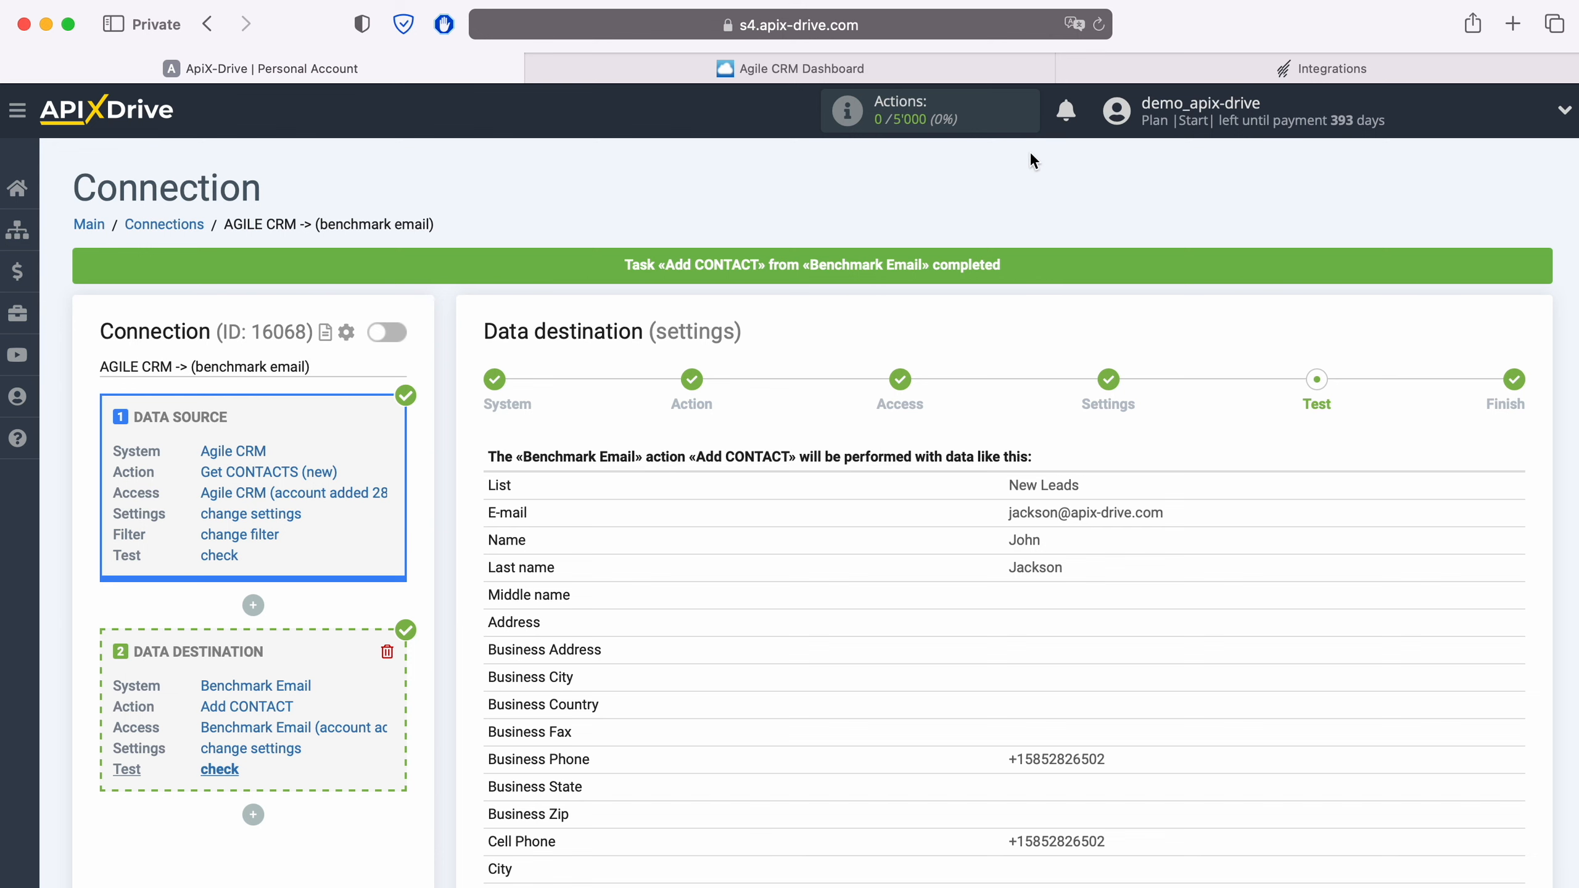
{"action": "left_click", "coordinate": [1117, 70]}
Open the test contact's details in Benchmark Email's New Leads list
{"action": "left_click", "coordinate": [108, 314]}
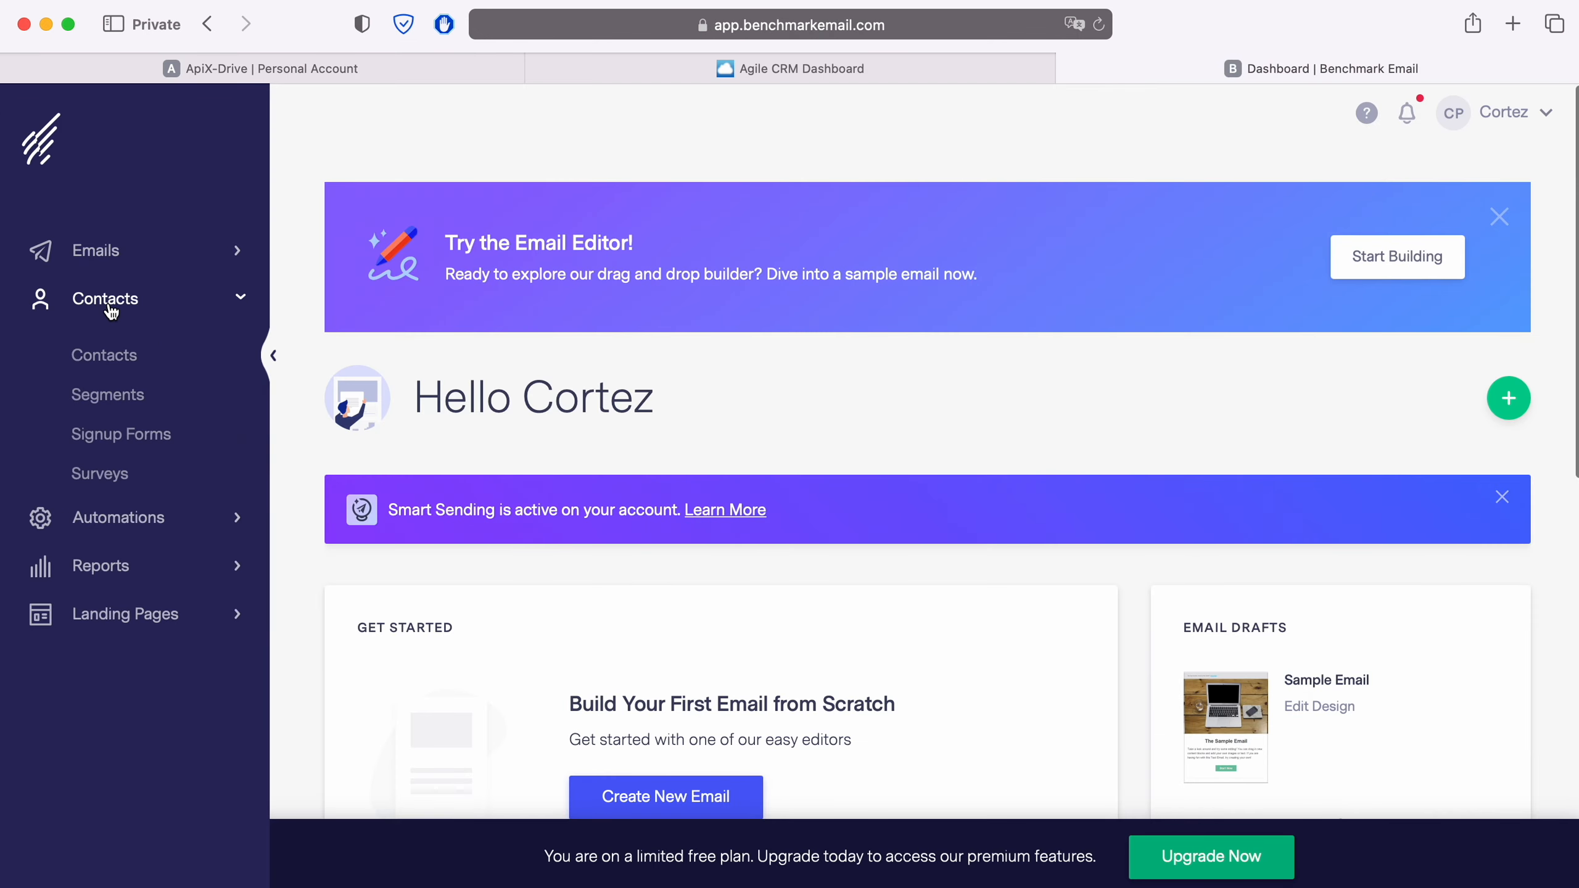
{"action": "left_click", "coordinate": [109, 354]}
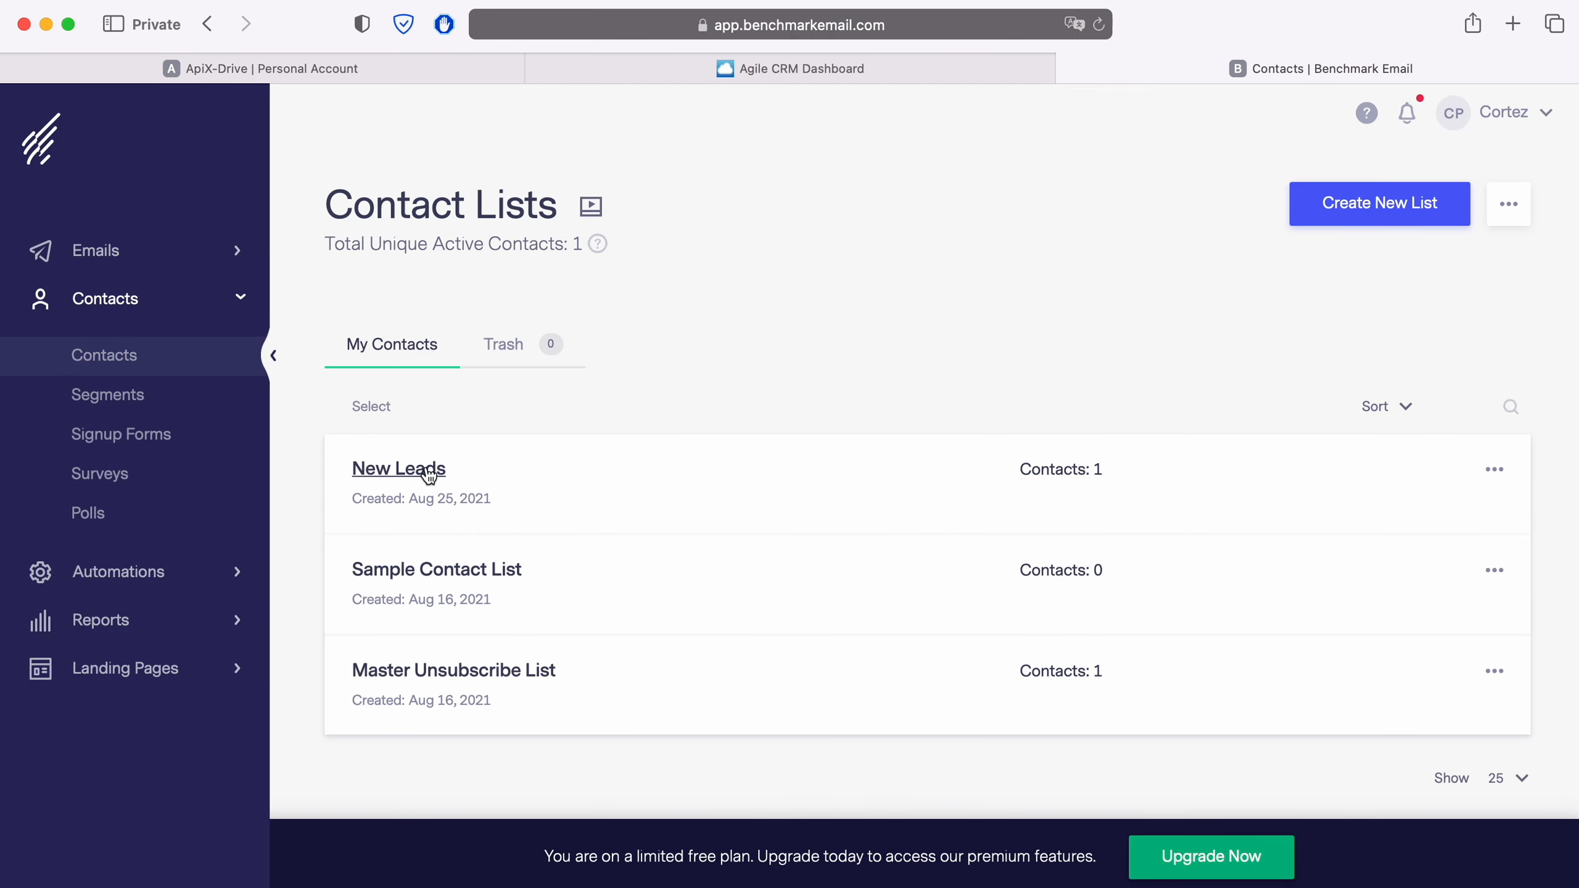
{"action": "left_click", "coordinate": [426, 470]}
{"action": "left_click", "coordinate": [357, 620]}
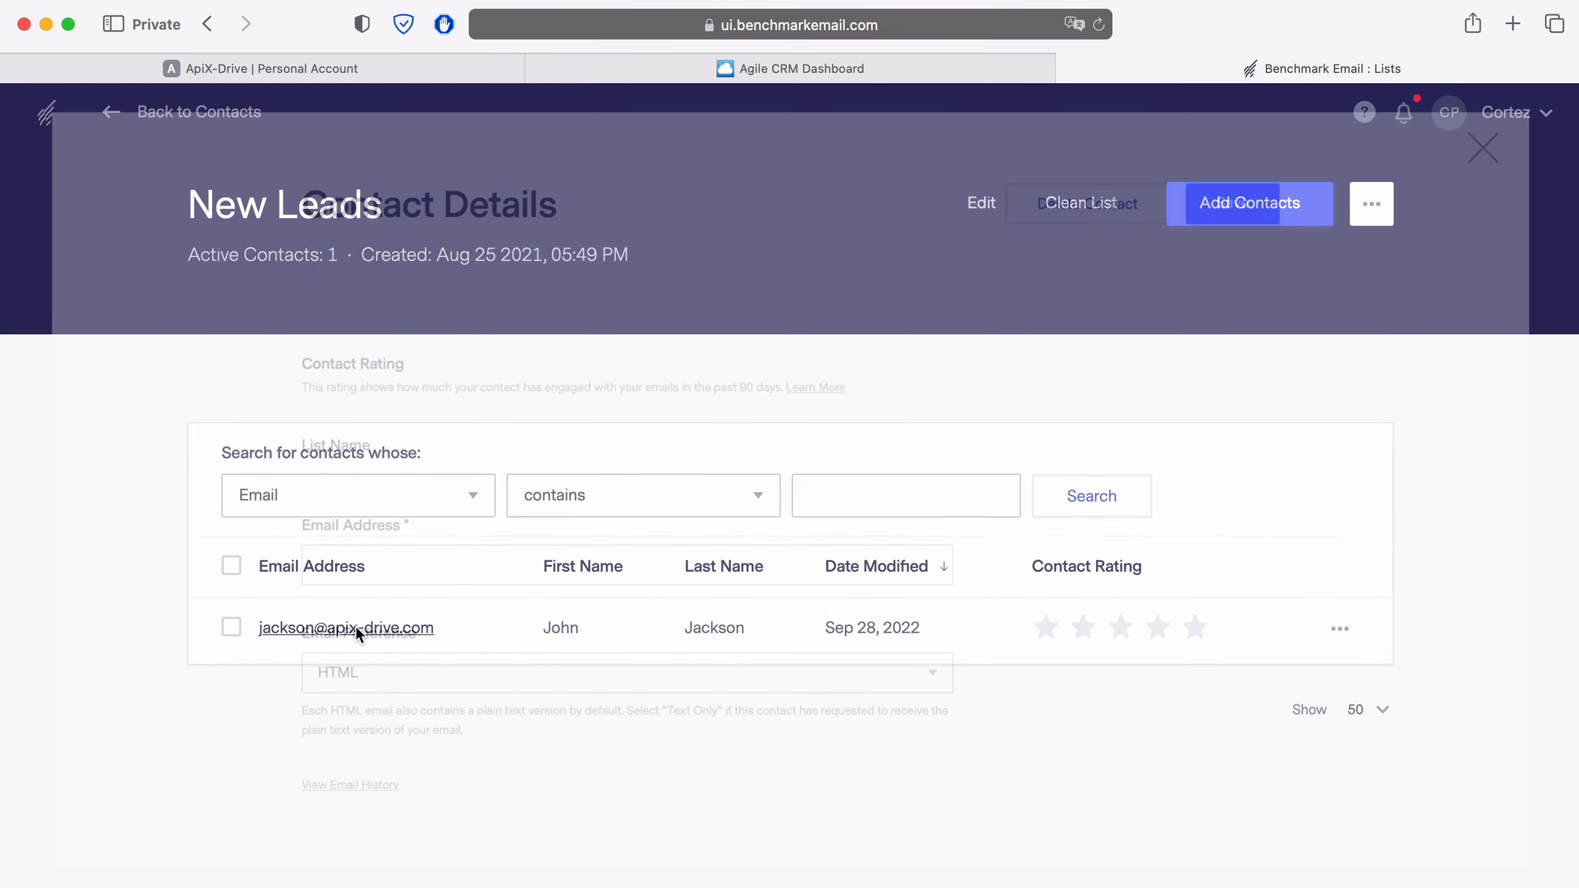
{"action": "scroll", "coordinate": [349, 617], "scroll_direction": "down", "scroll_amount": 5}
{"action": "scroll", "coordinate": [349, 616], "scroll_direction": "down", "scroll_amount": 8}
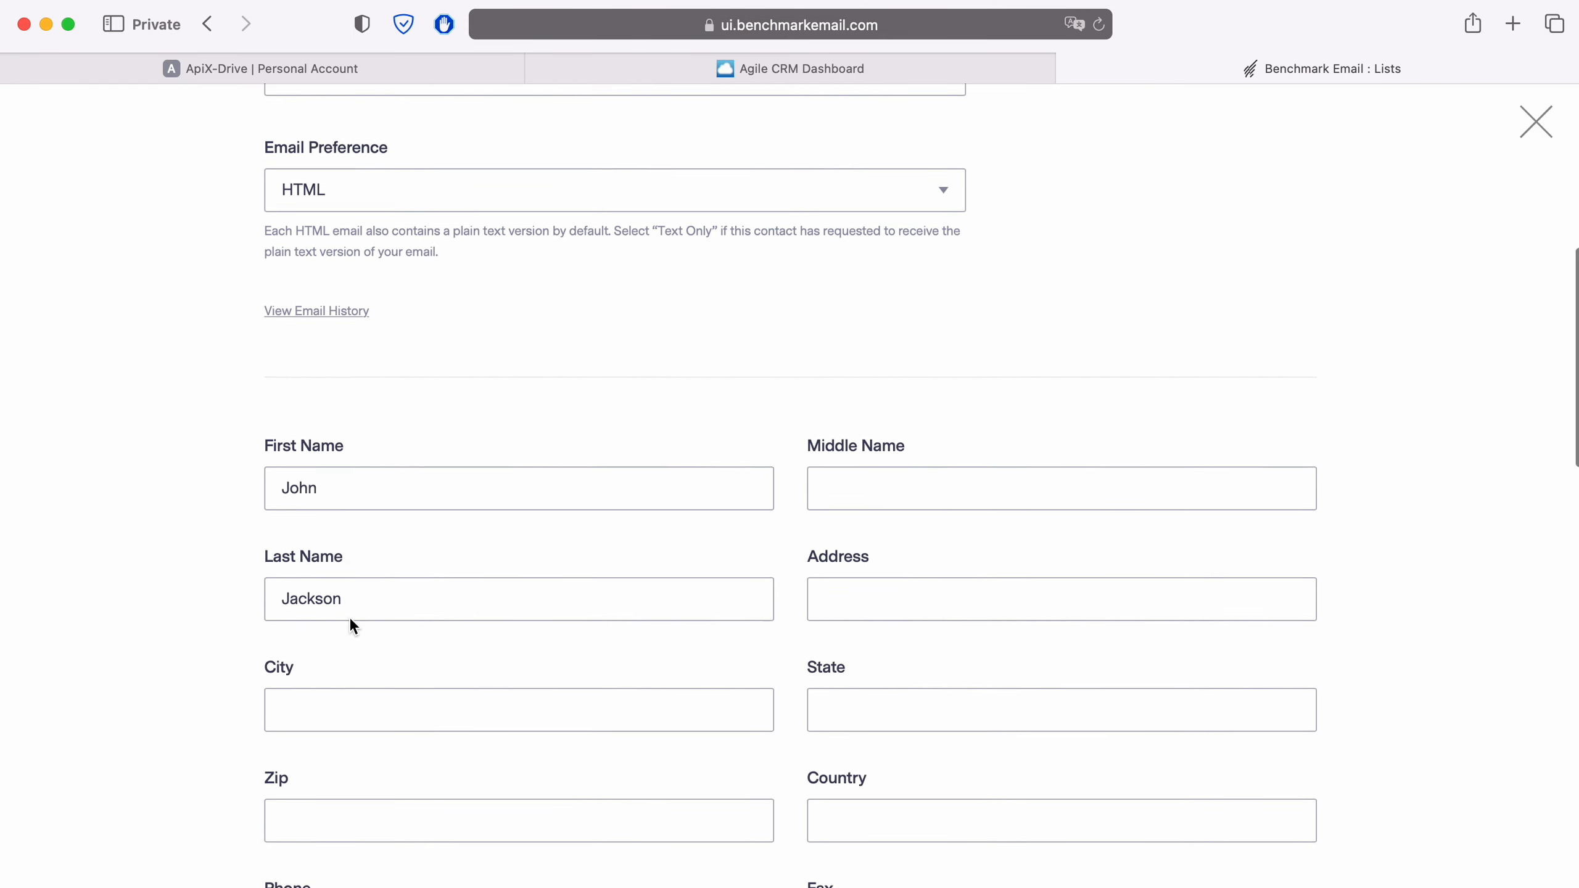
Check the contact's phone and job title values, then return to ApiX-Drive
{"action": "left_click", "coordinate": [349, 617]}
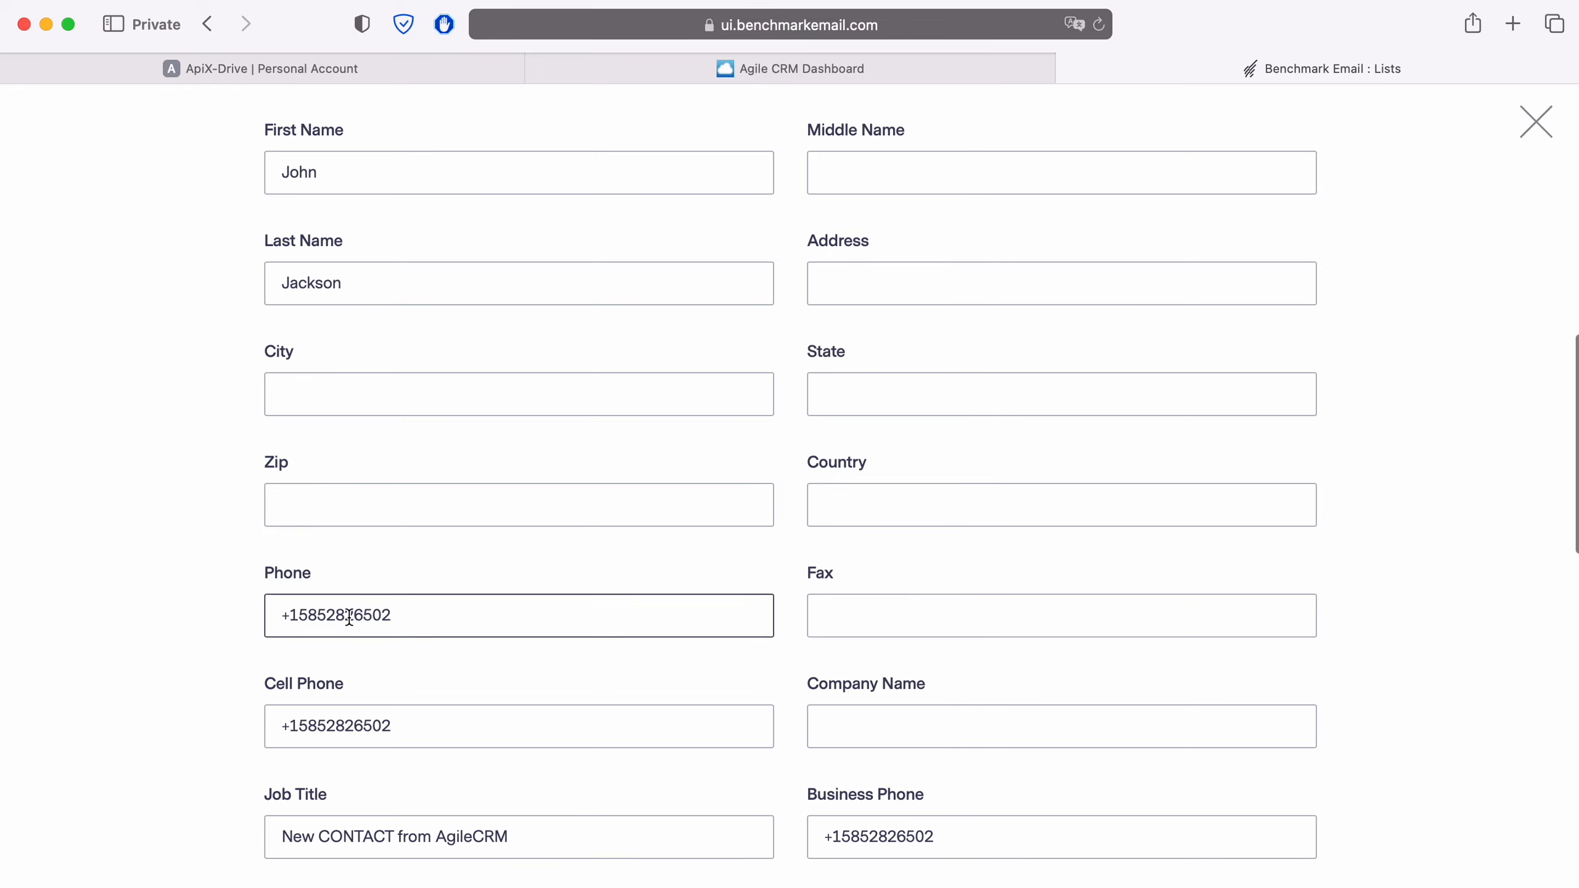
{"action": "scroll", "coordinate": [349, 617], "scroll_direction": "down", "scroll_amount": 5}
{"action": "scroll", "coordinate": [349, 616], "scroll_direction": "down", "scroll_amount": 2}
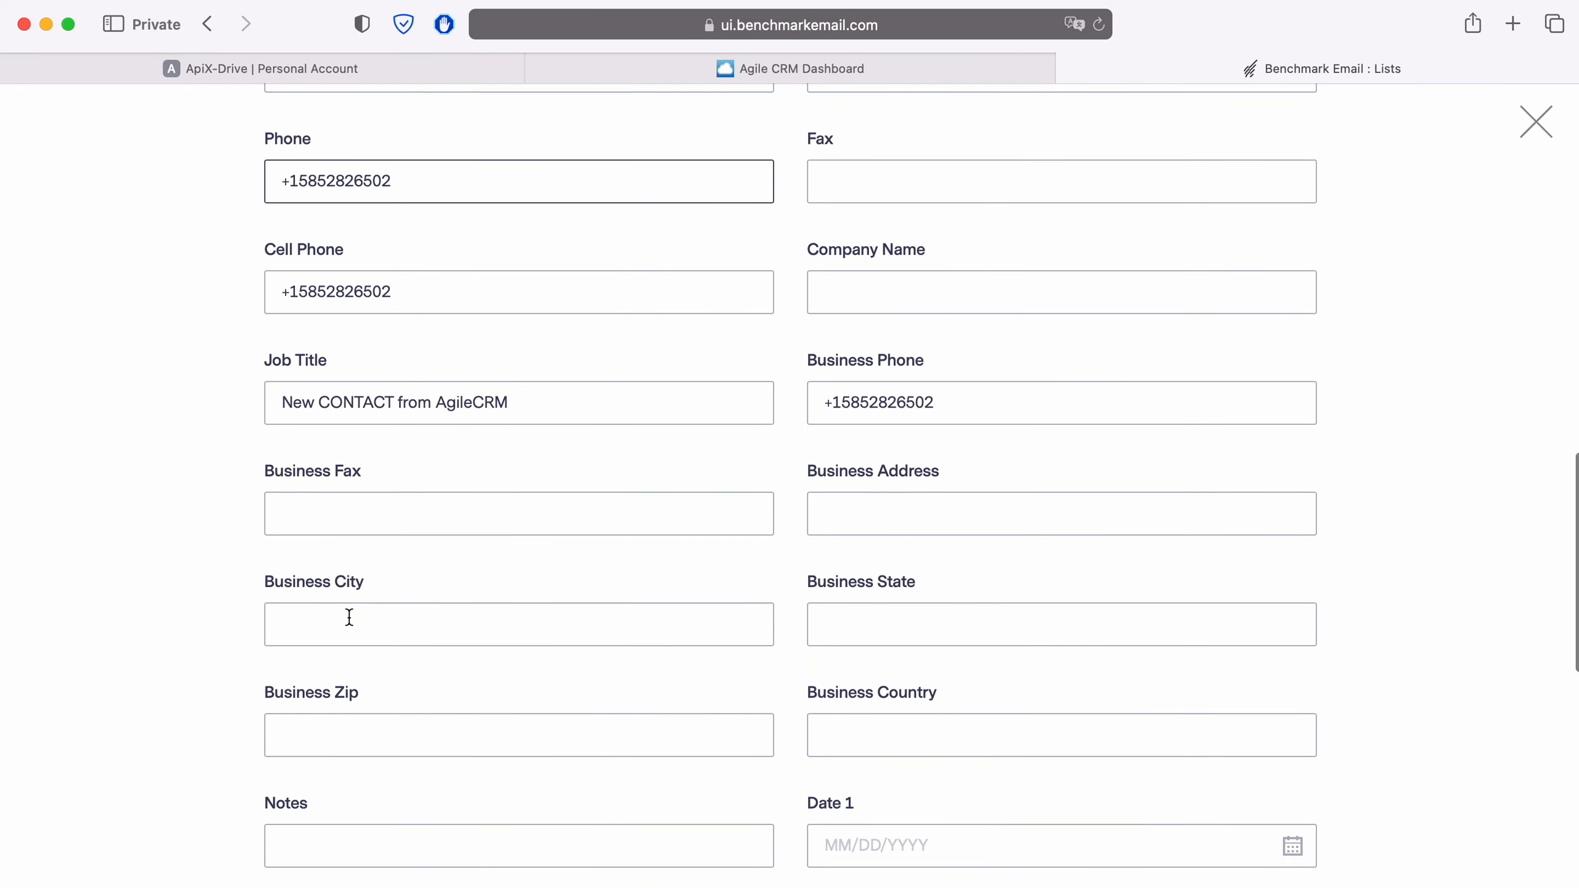
{"action": "left_click", "coordinate": [349, 617]}
{"action": "scroll", "coordinate": [349, 617], "scroll_direction": "down", "scroll_amount": 8}
{"action": "scroll", "coordinate": [349, 619], "scroll_direction": "down", "scroll_amount": 1}
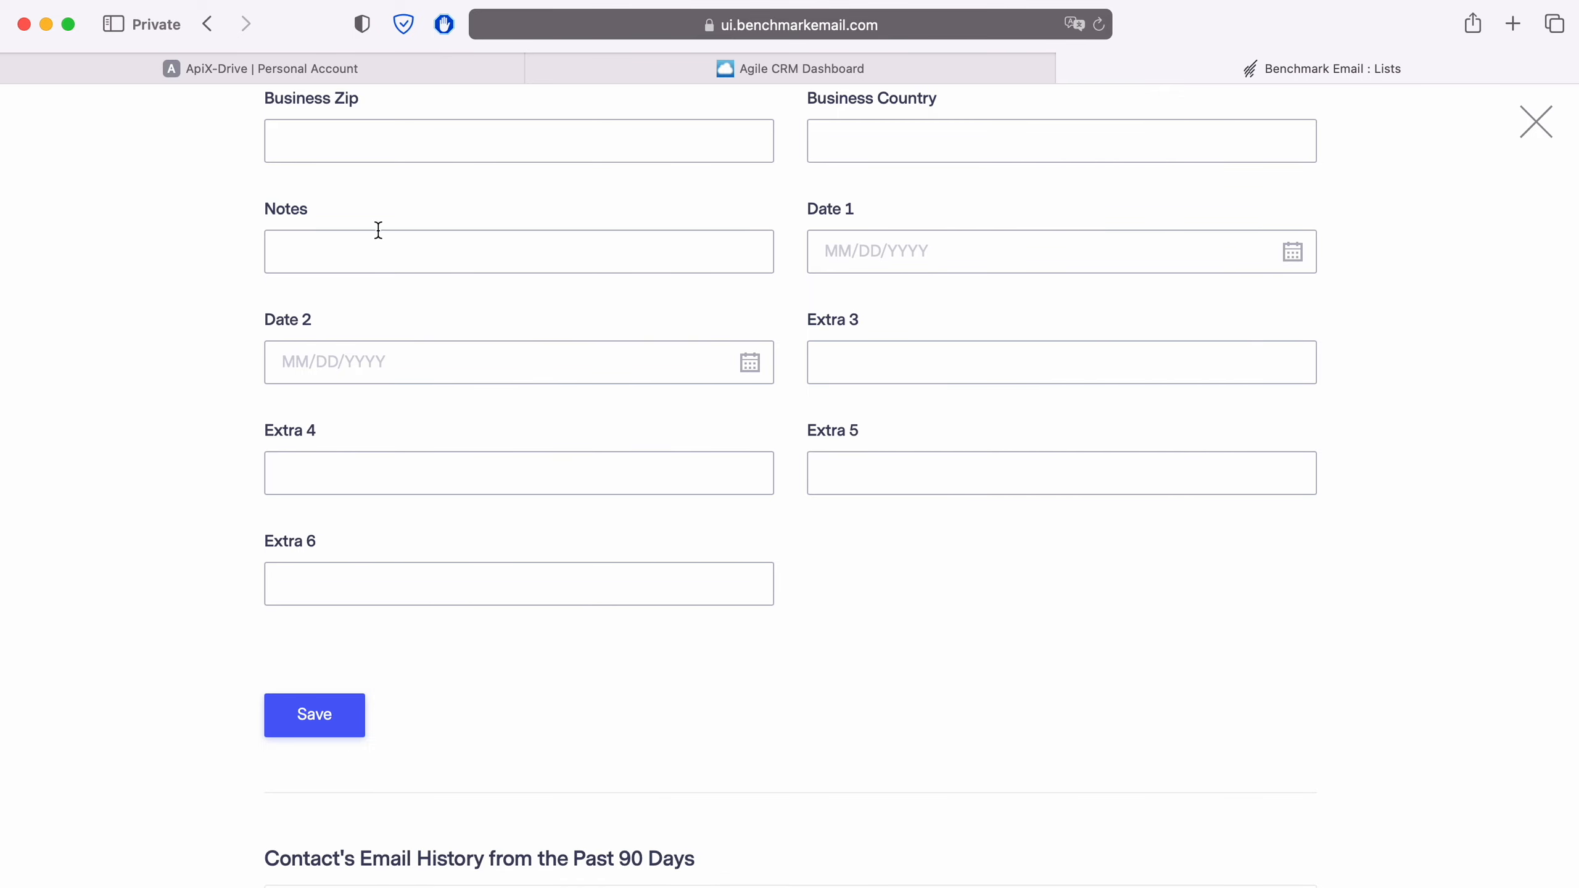
{"action": "left_click", "coordinate": [329, 70]}
{"action": "scroll", "coordinate": [1511, 737], "scroll_direction": "down", "scroll_amount": 4}
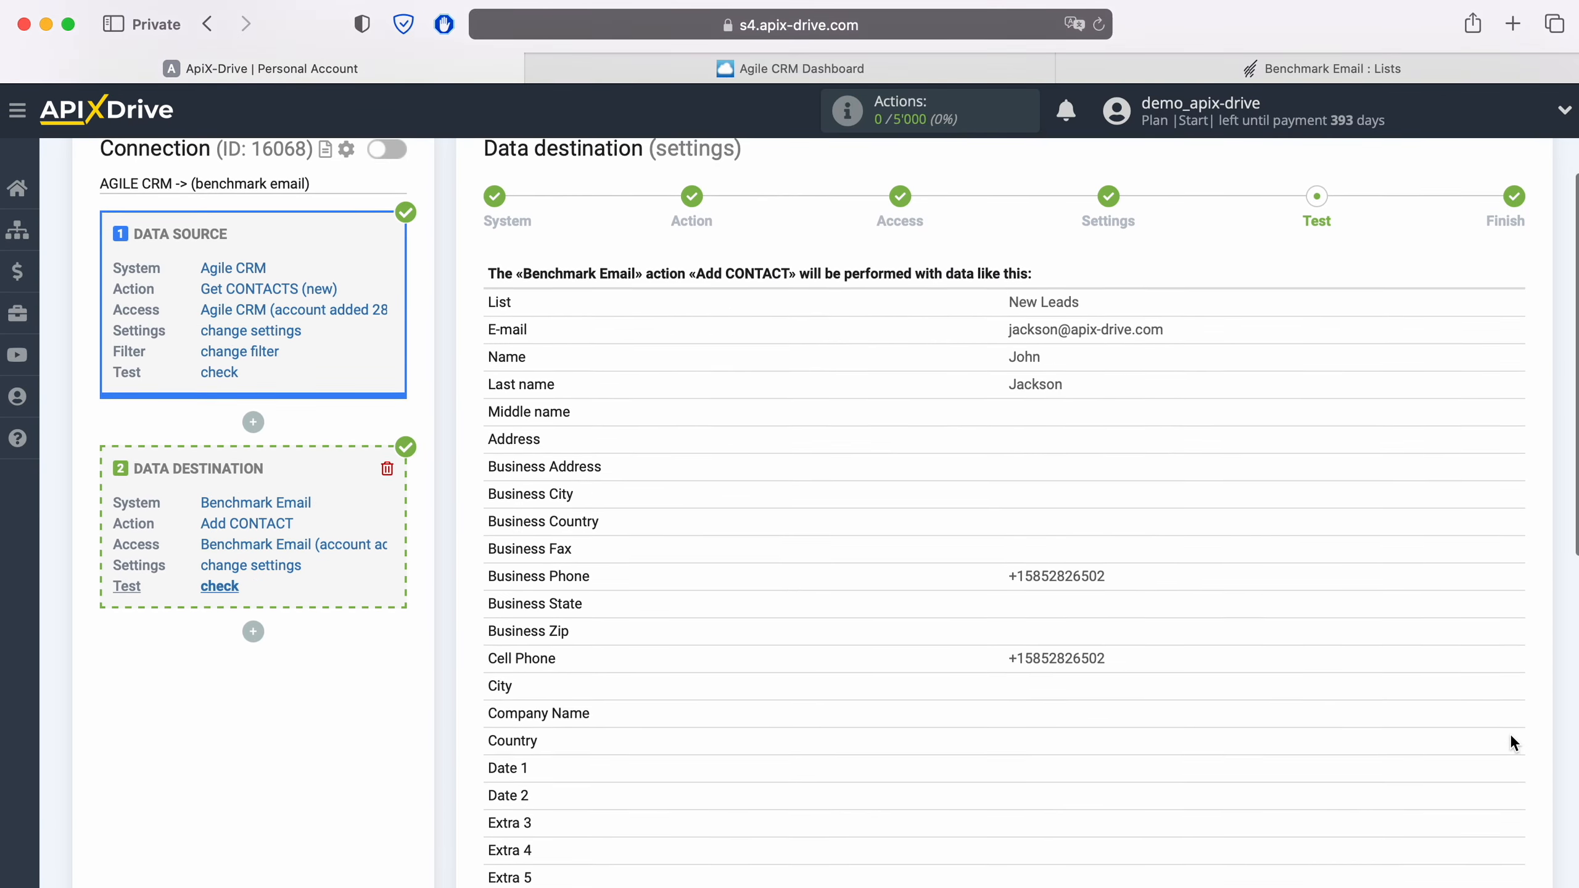
Finish the destination test step and enable auto-update for the connection
{"action": "scroll", "coordinate": [1510, 733], "scroll_direction": "down", "scroll_amount": 5}
{"action": "left_click", "coordinate": [1506, 780]}
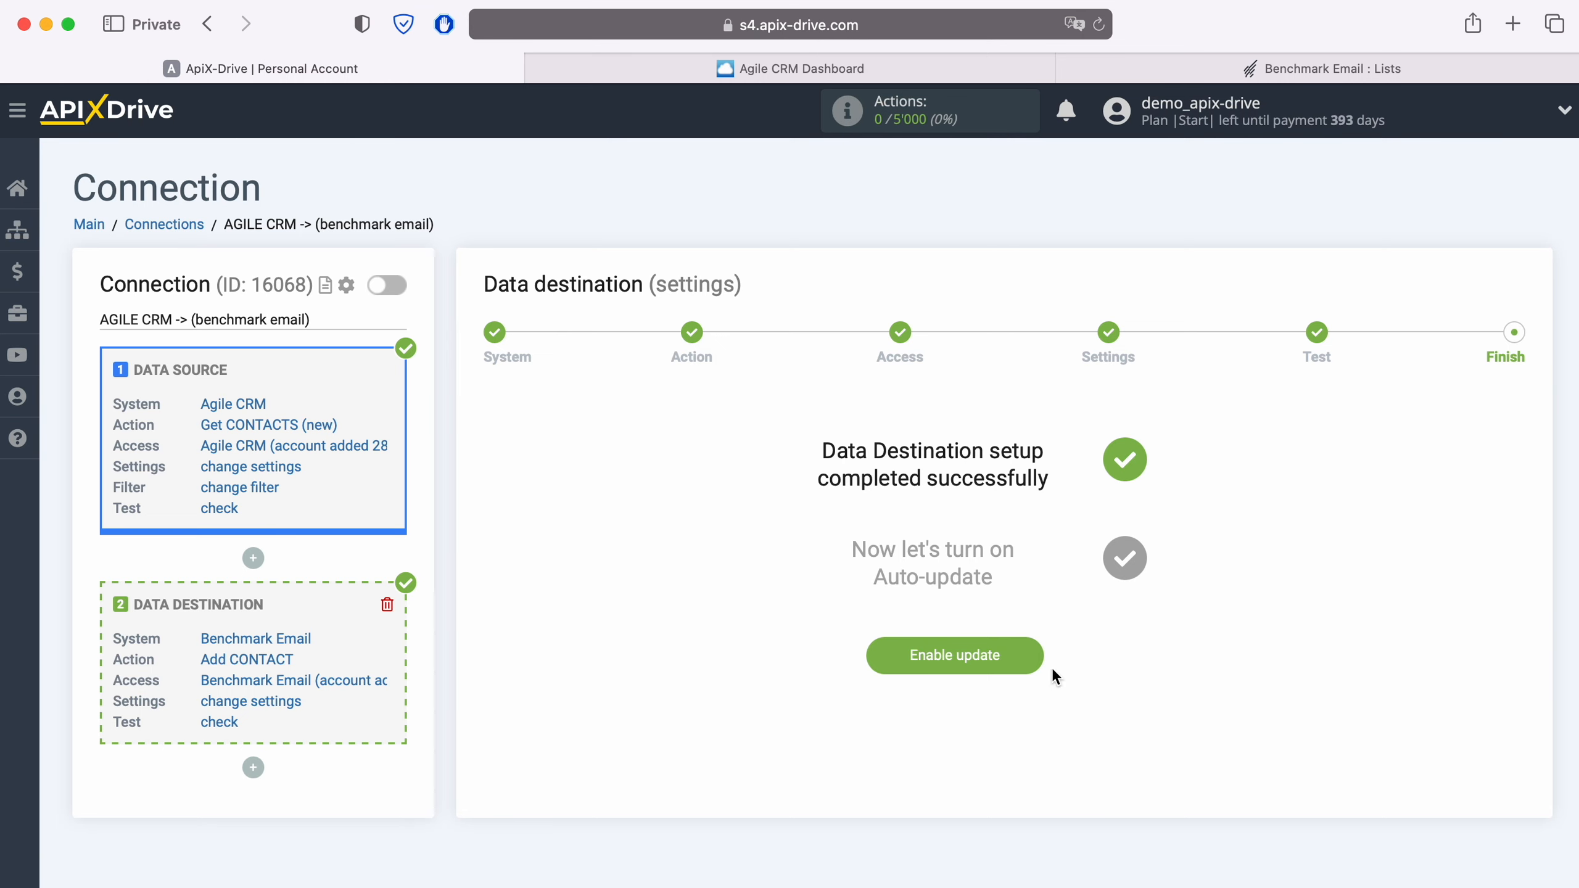
{"action": "left_click", "coordinate": [1030, 655]}
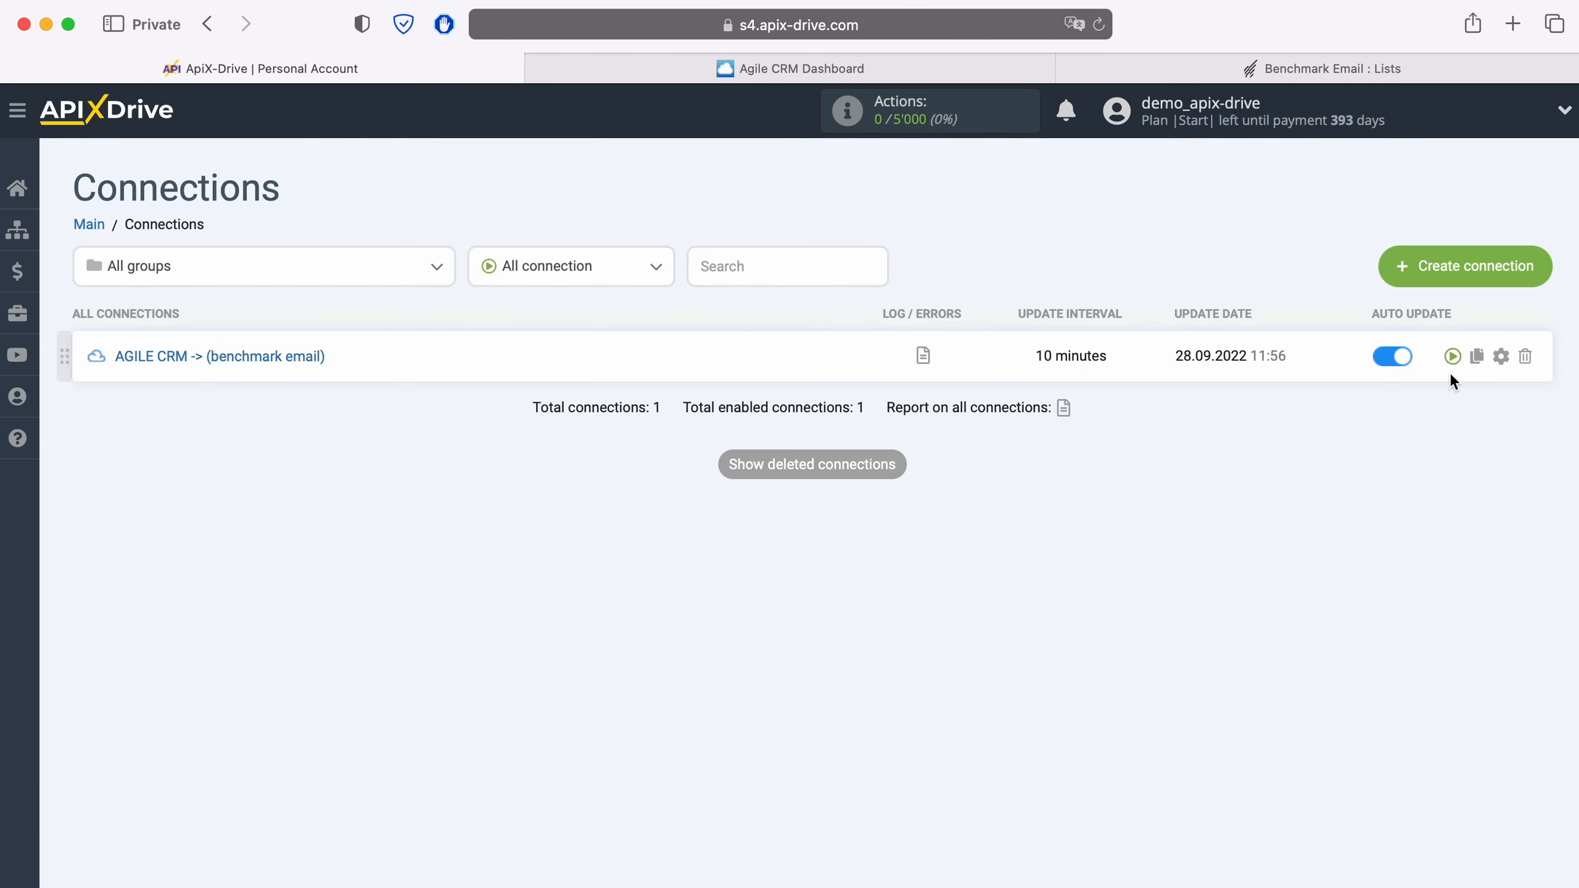
Set the connection's update interval to 5 minutes and save the settings
{"action": "left_click", "coordinate": [1501, 357]}
{"action": "left_click", "coordinate": [883, 512]}
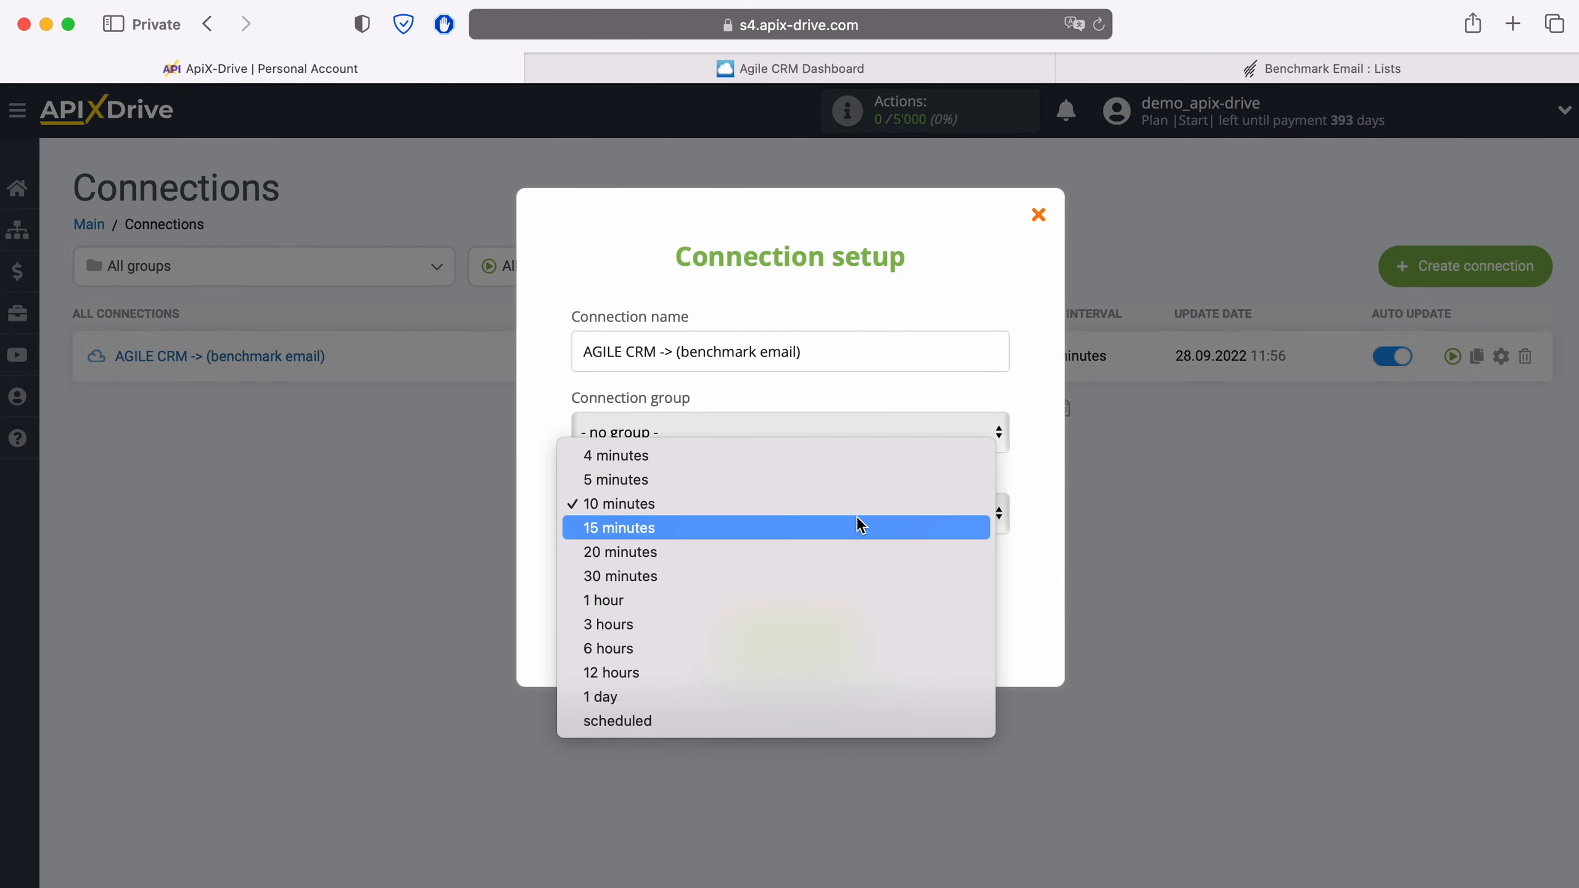
{"action": "left_click", "coordinate": [795, 483]}
{"action": "left_click", "coordinate": [863, 635]}
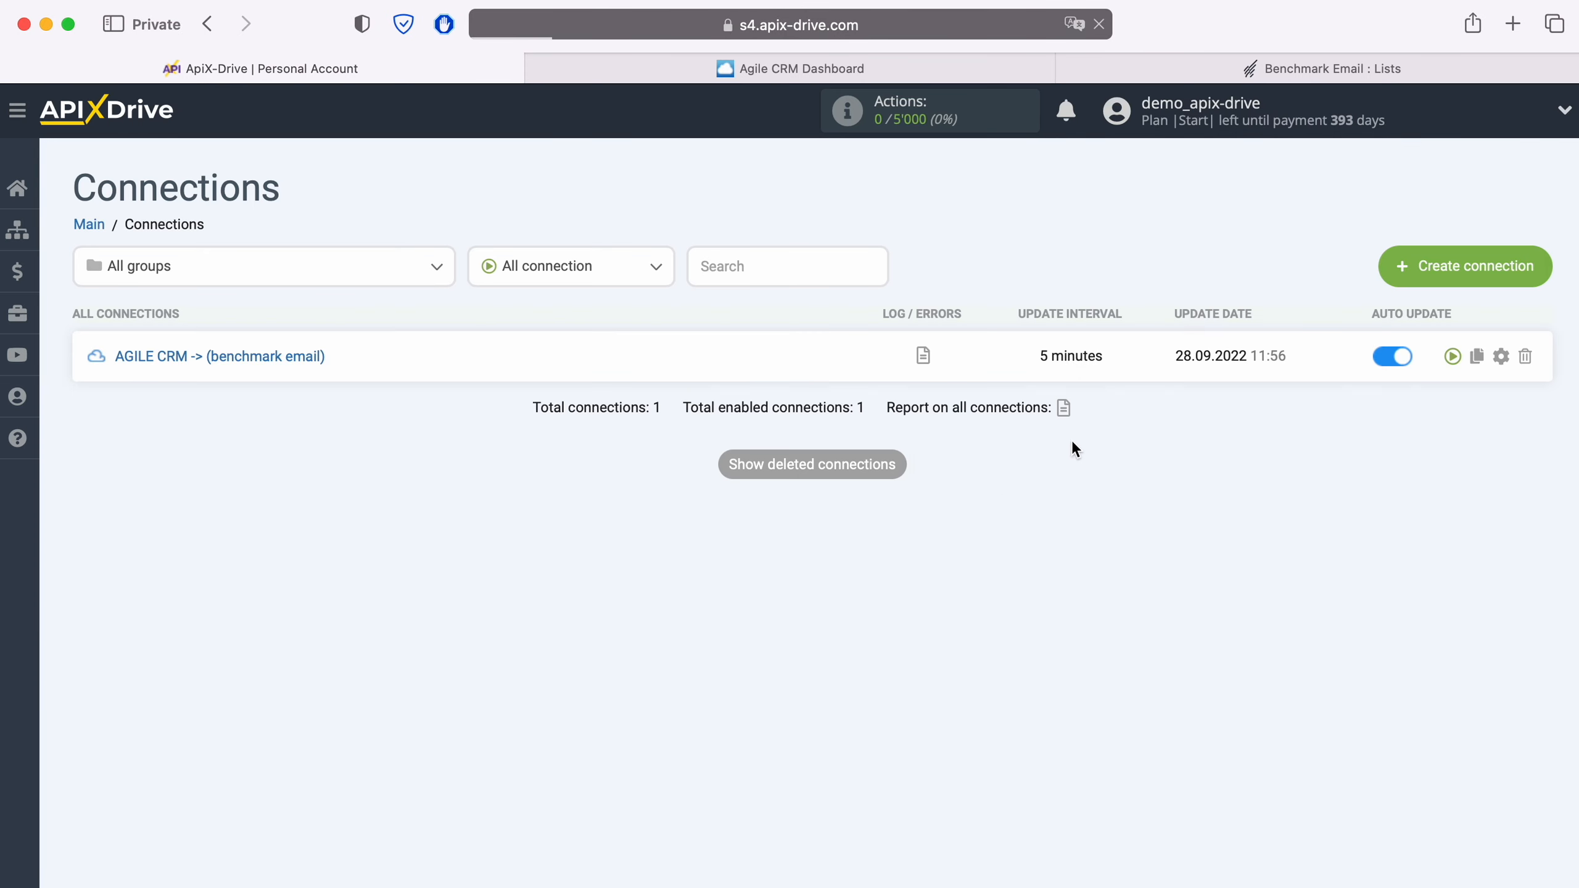